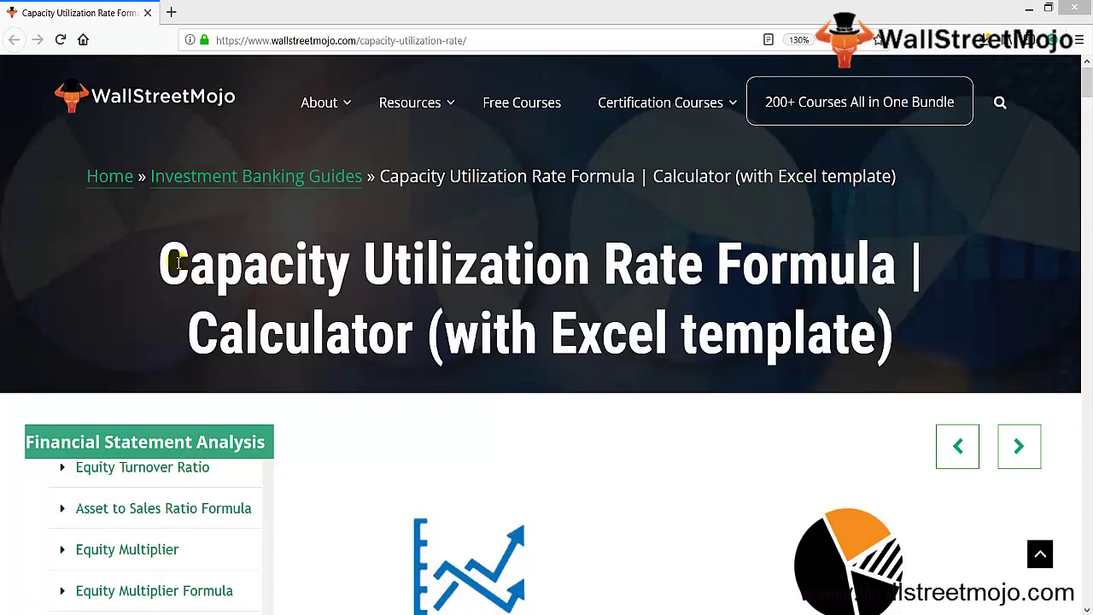
Examine the Capacity Utilization Rate Formula graphic on the article page.
drag(188, 263, 790, 334)
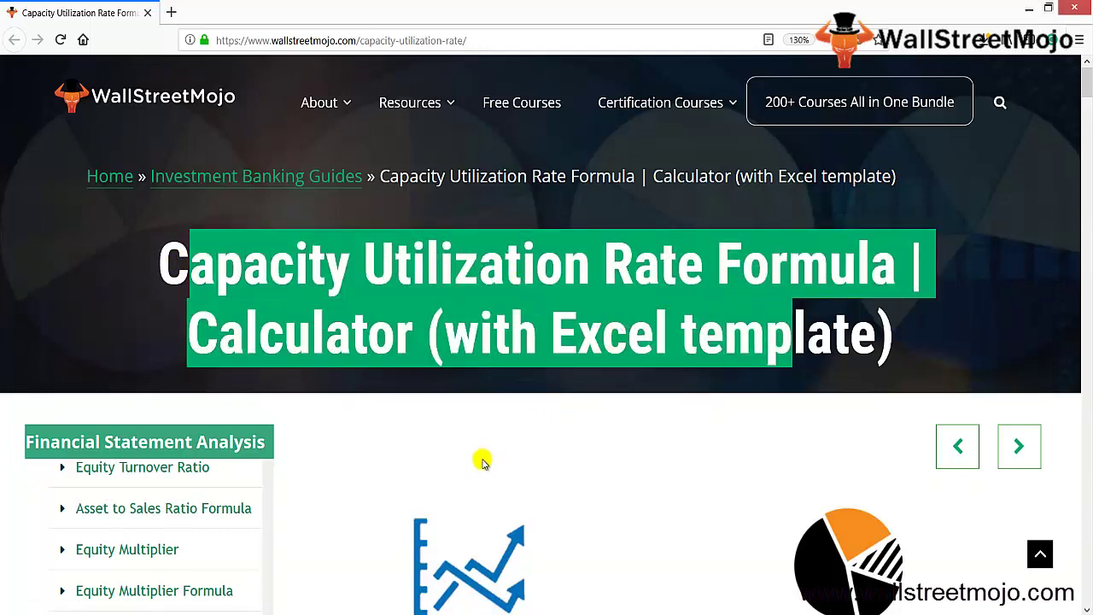
click(483, 462)
scroll(483, 462, down, 2)
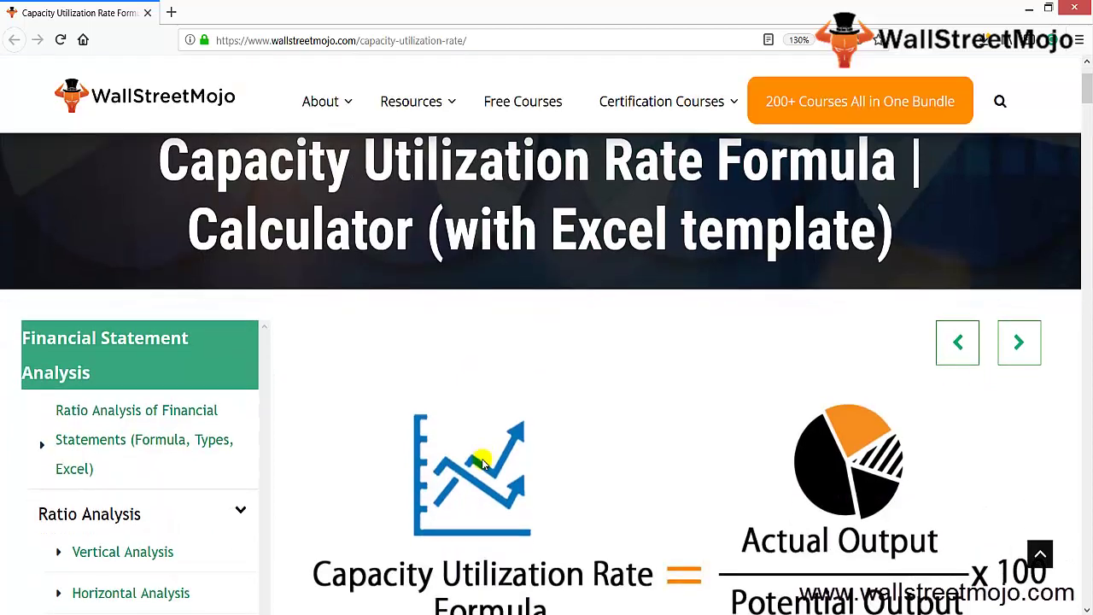
scroll(483, 462, down, 4)
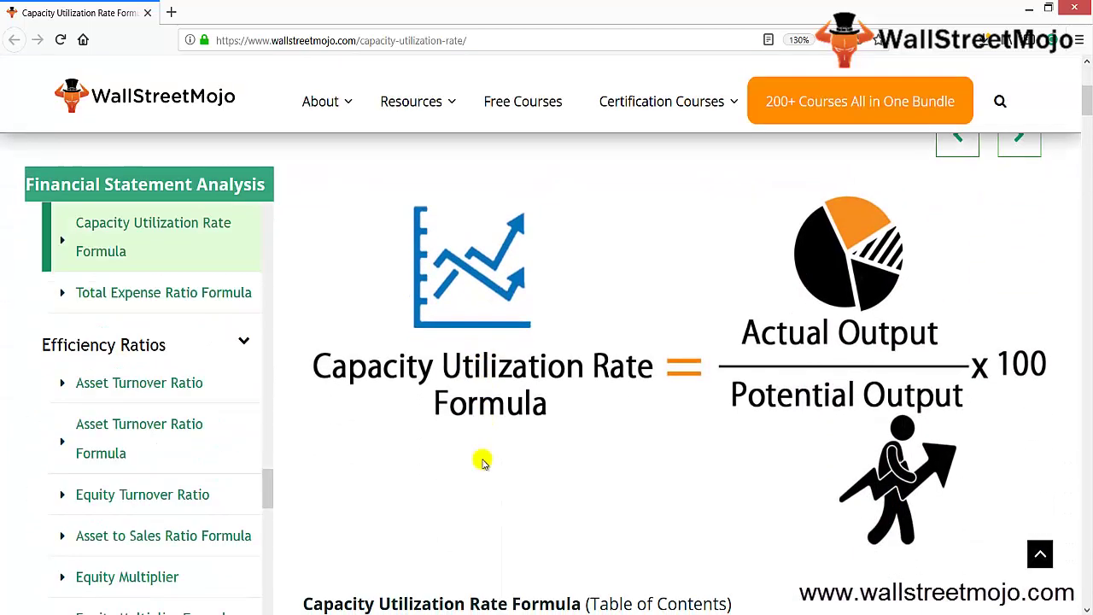
scroll(482, 463, up, 1)
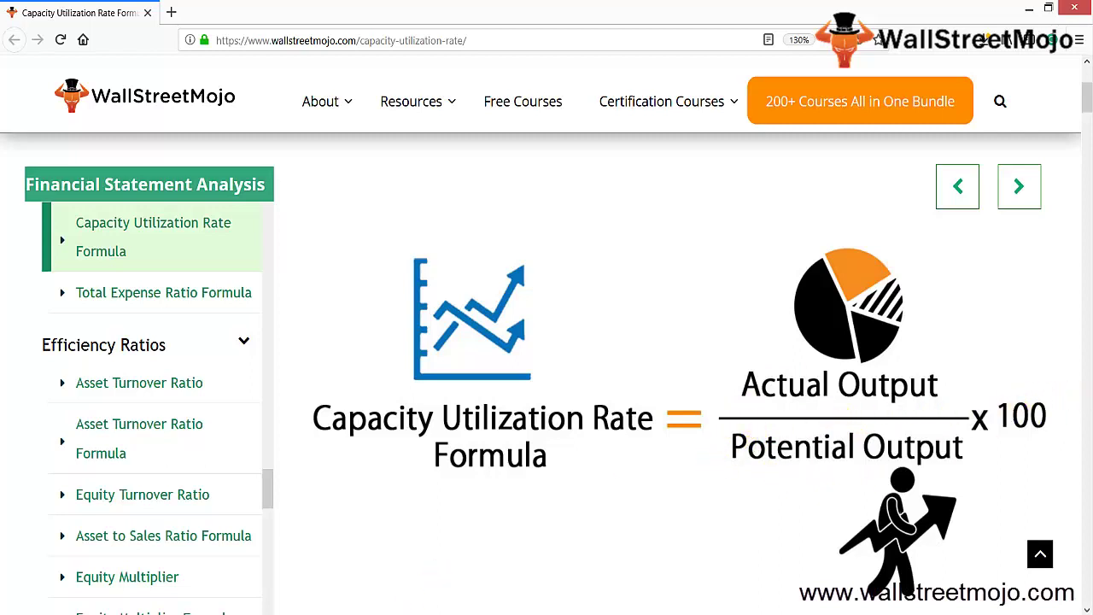
Switch to the Excel workbook, enter "Capactiy Utilization rate formulla" in B2, and auto-fit the width of column B.
key(alt+Tab)
click(80, 158)
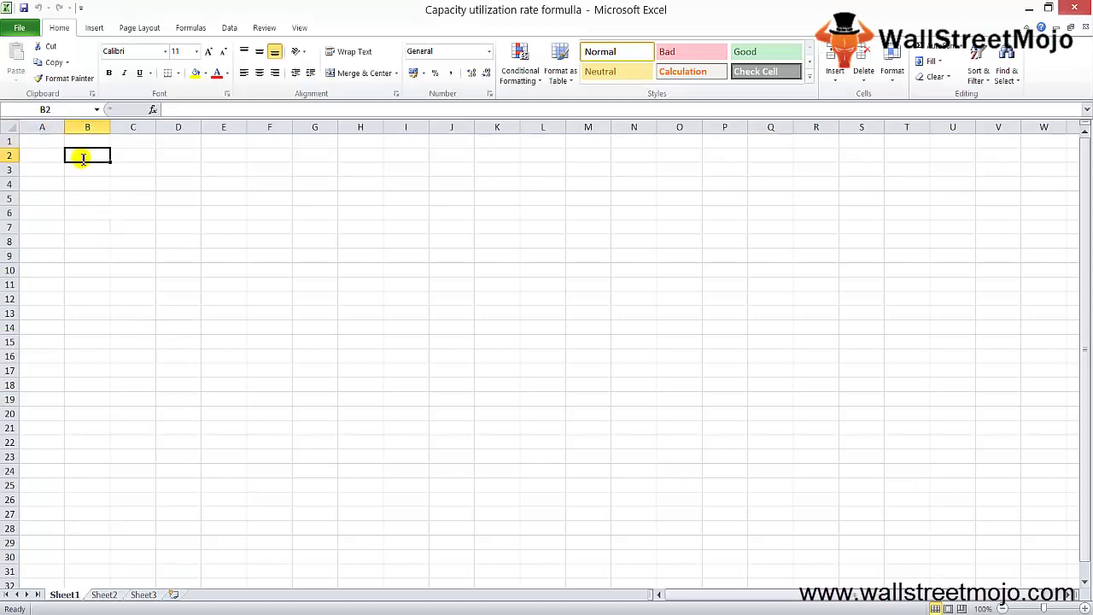
text(Capactiy)
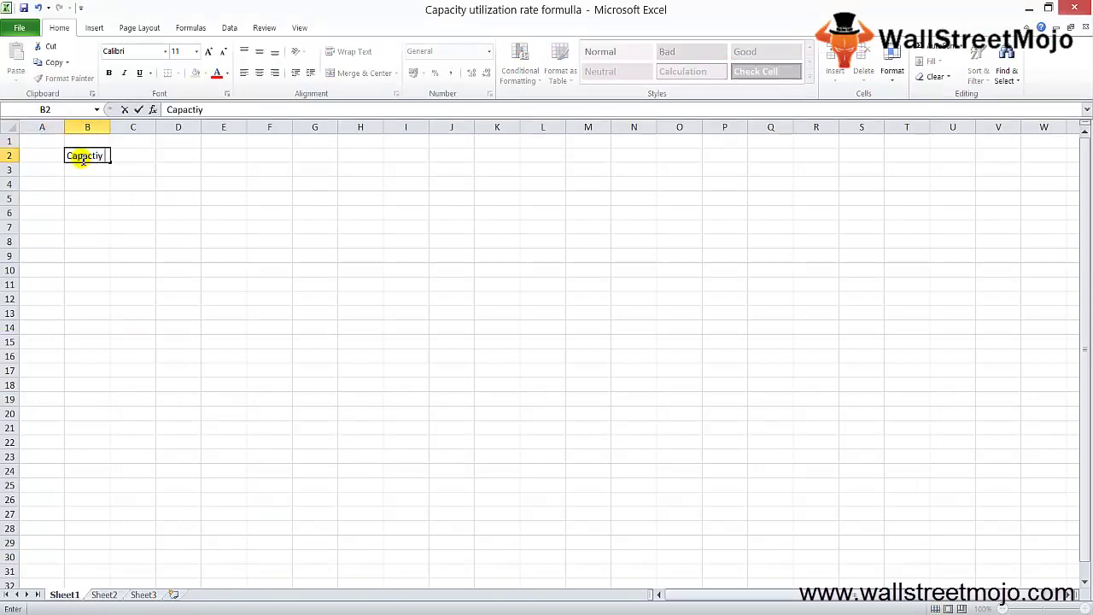
text( Utilizati)
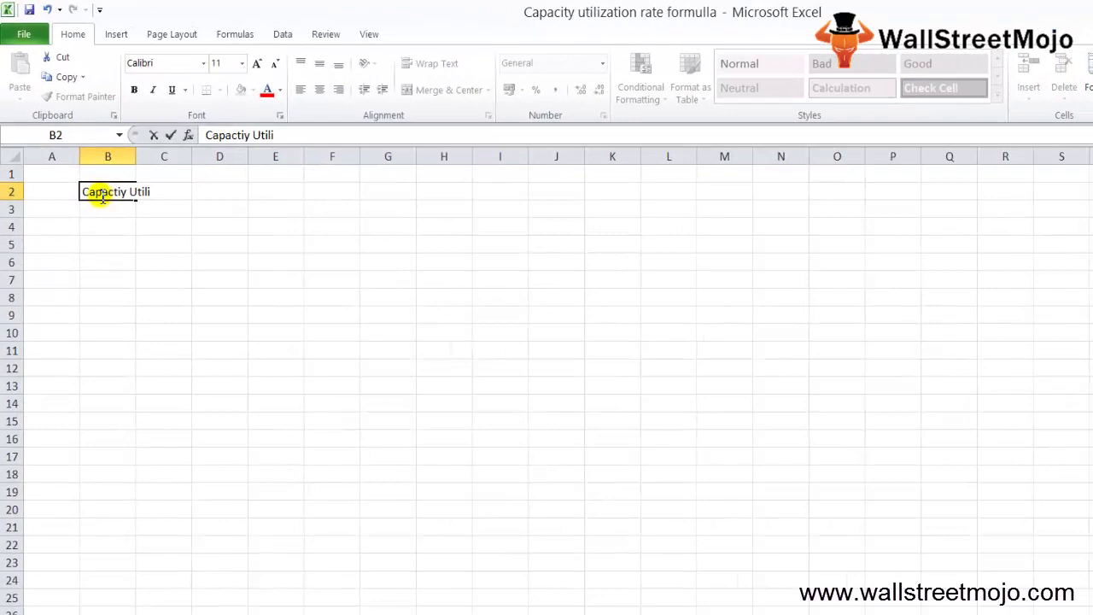
text(on rate formulla)
click(114, 221)
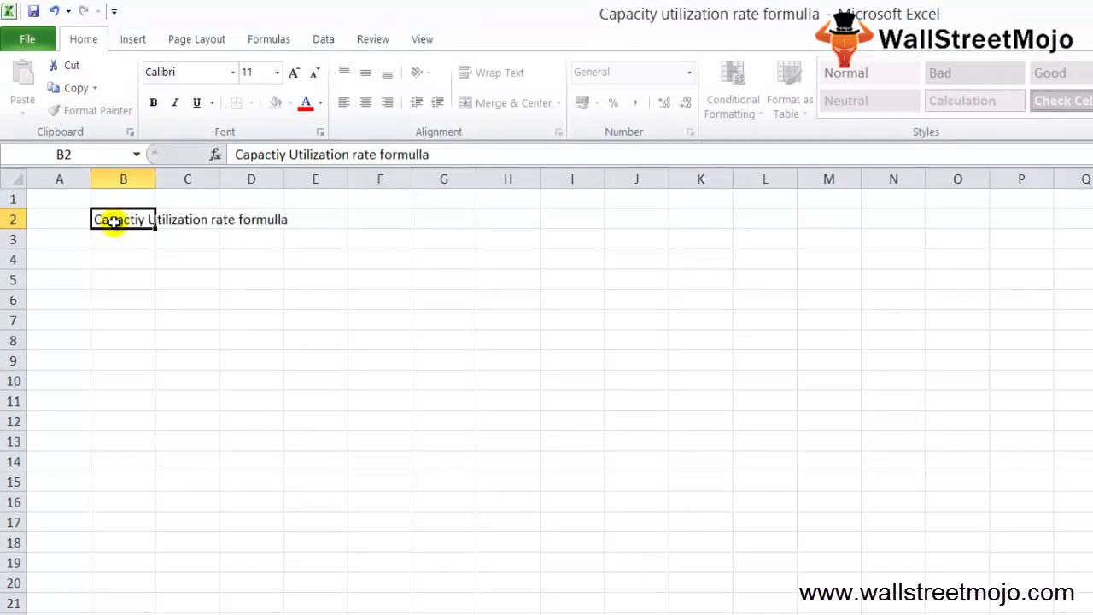
key(alt+h)
key(o)
key(i)
Enter the label "Operational Efficiency" in cell B5.
key(Left)
key(Down)
key(Right)
key(Down)
key(Down)
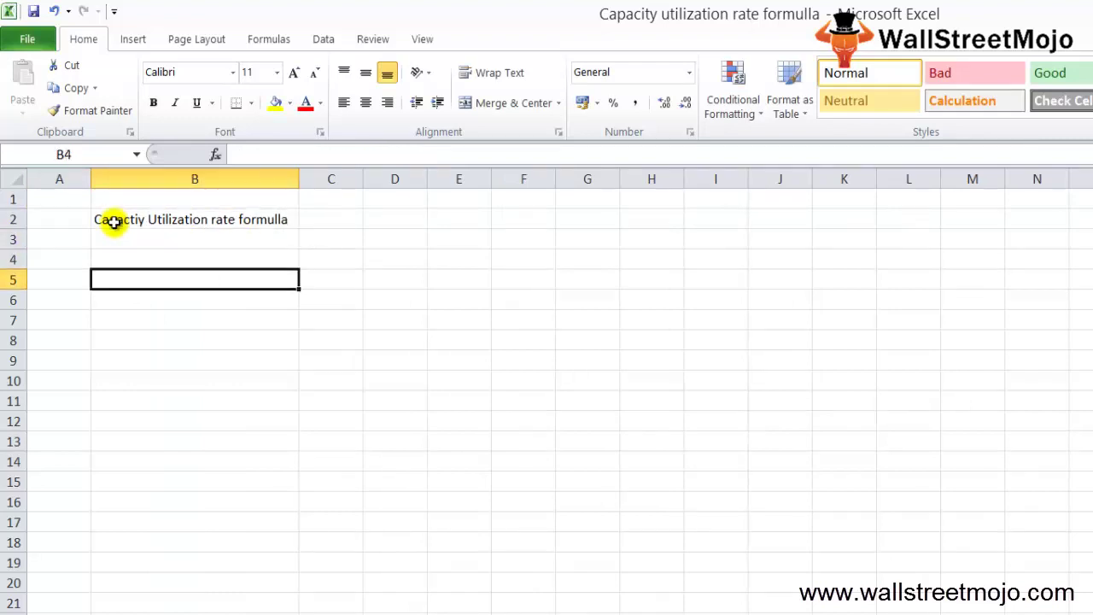
text(Oper)
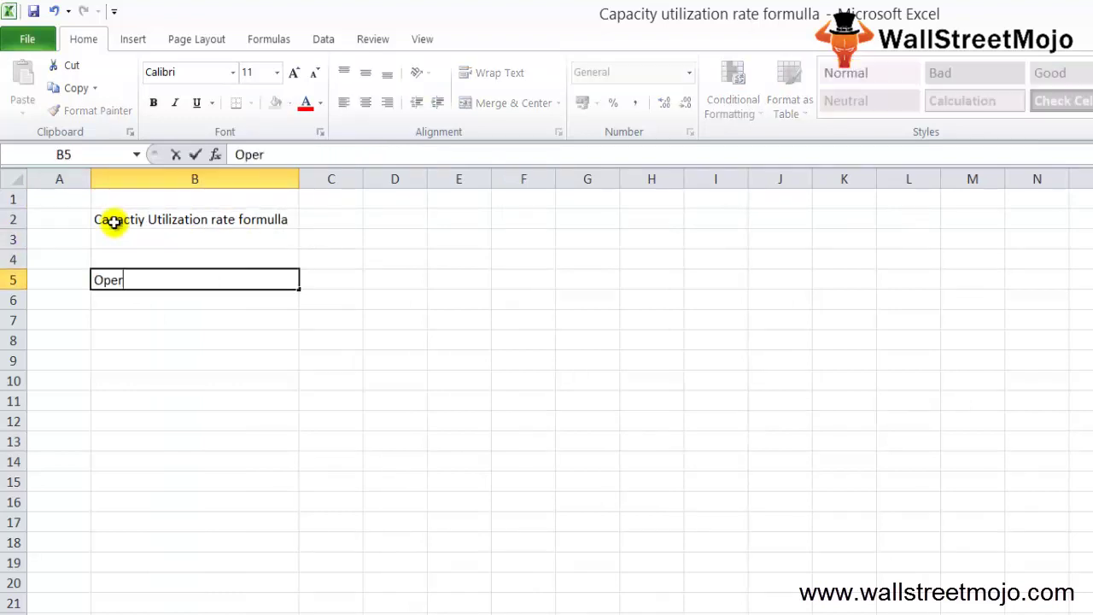
text(ational Efficiency)
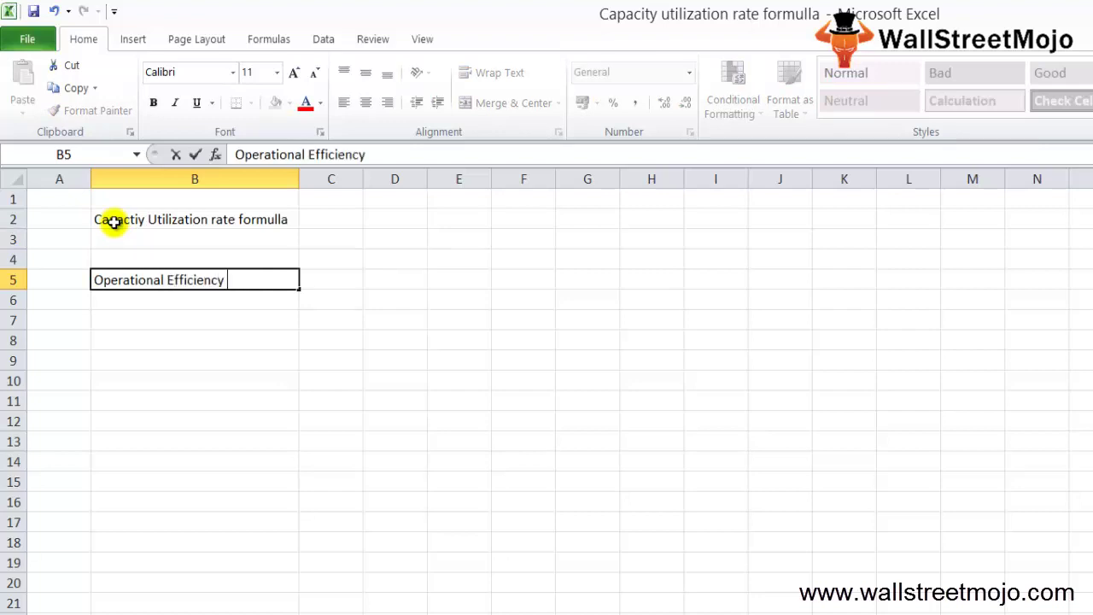
key(Return)
Enter the label "Realized potential iutput" in cell B6.
key(Up)
key(Down)
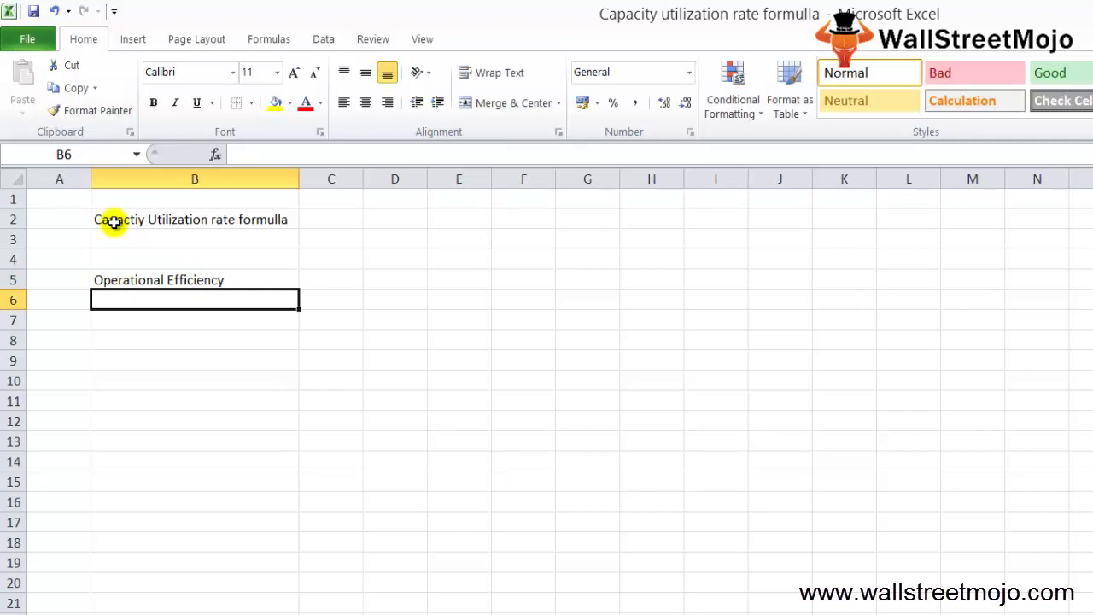
text(R)
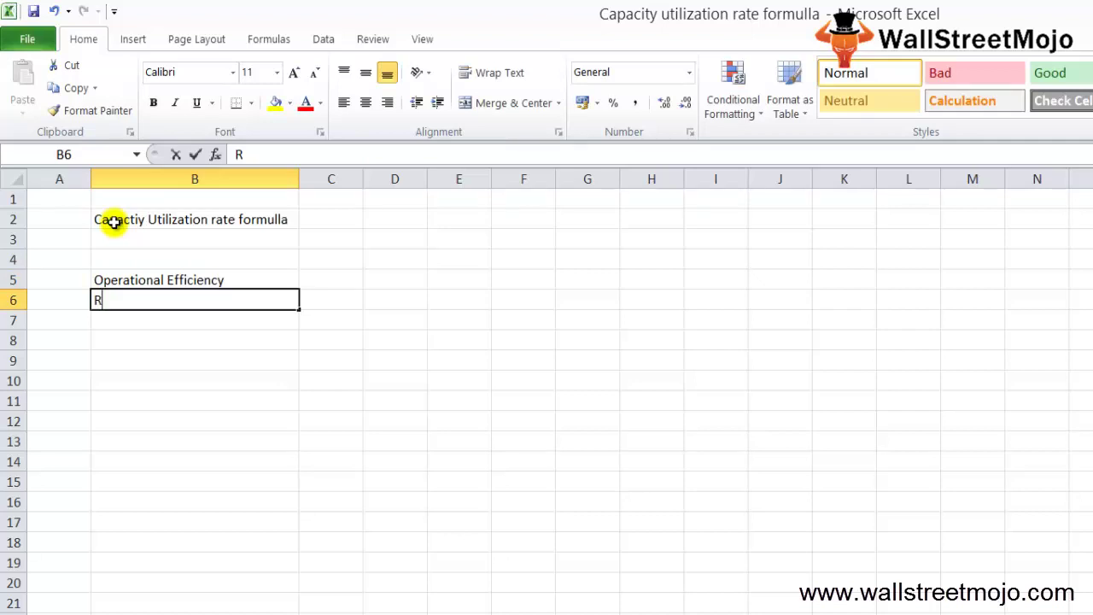
text(ealized p)
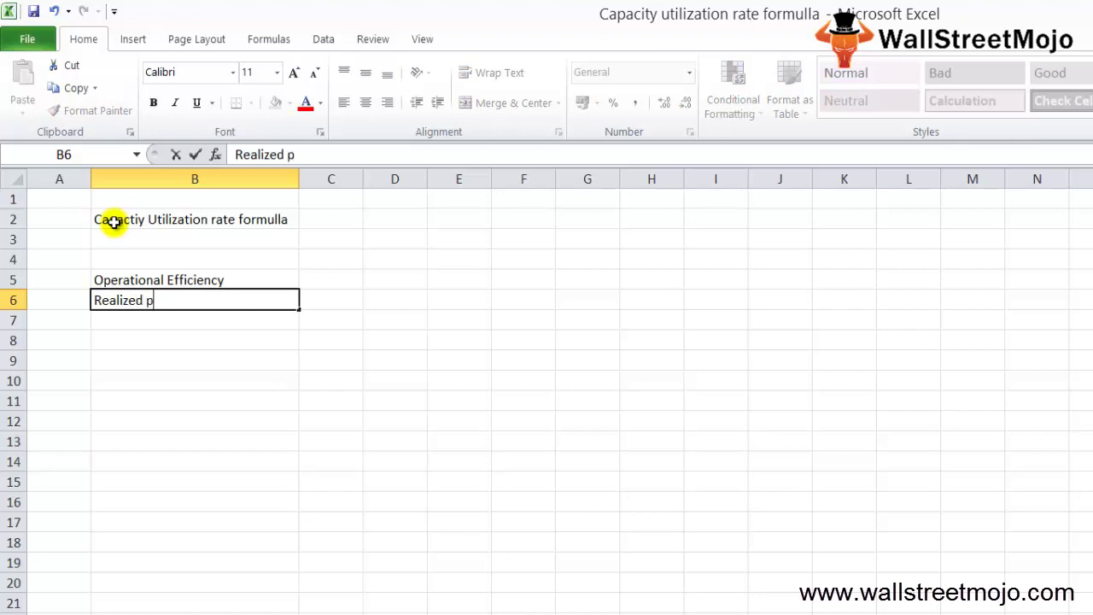
text(ot)
key(BackSpace)
text(otential iutput)
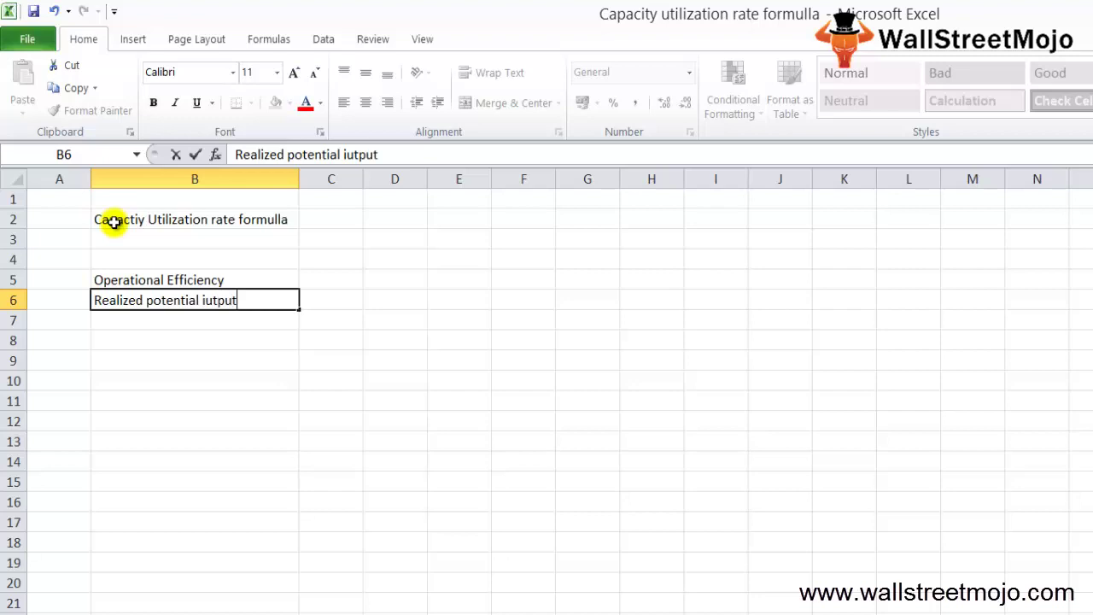
key(Return)
Enter the label "Utlilize" in cell B8.
key(Up)
key(Down)
key(Down)
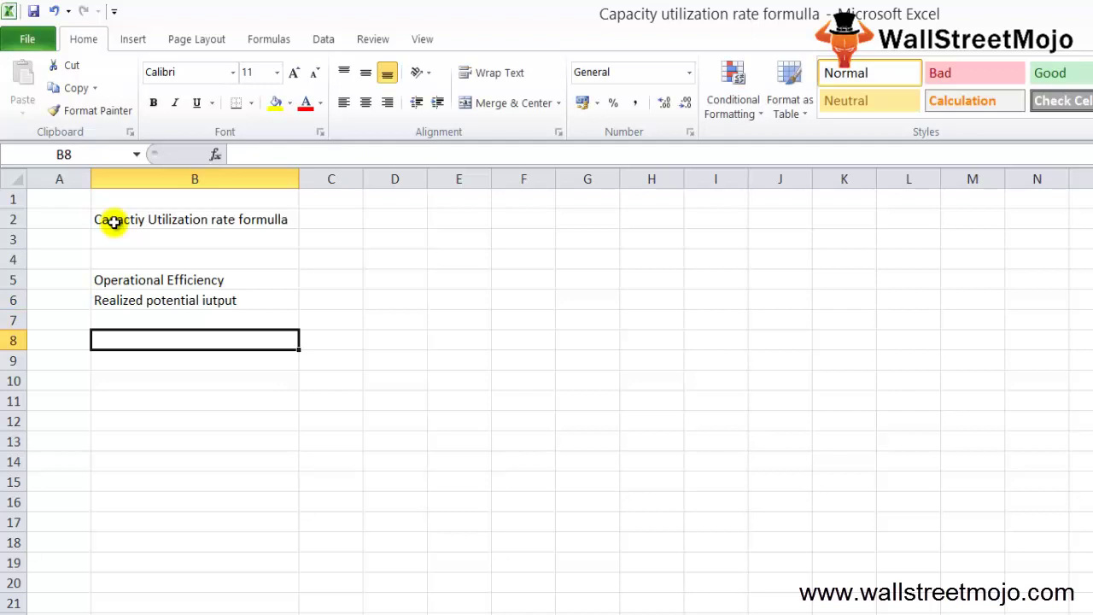
text(Utlili)
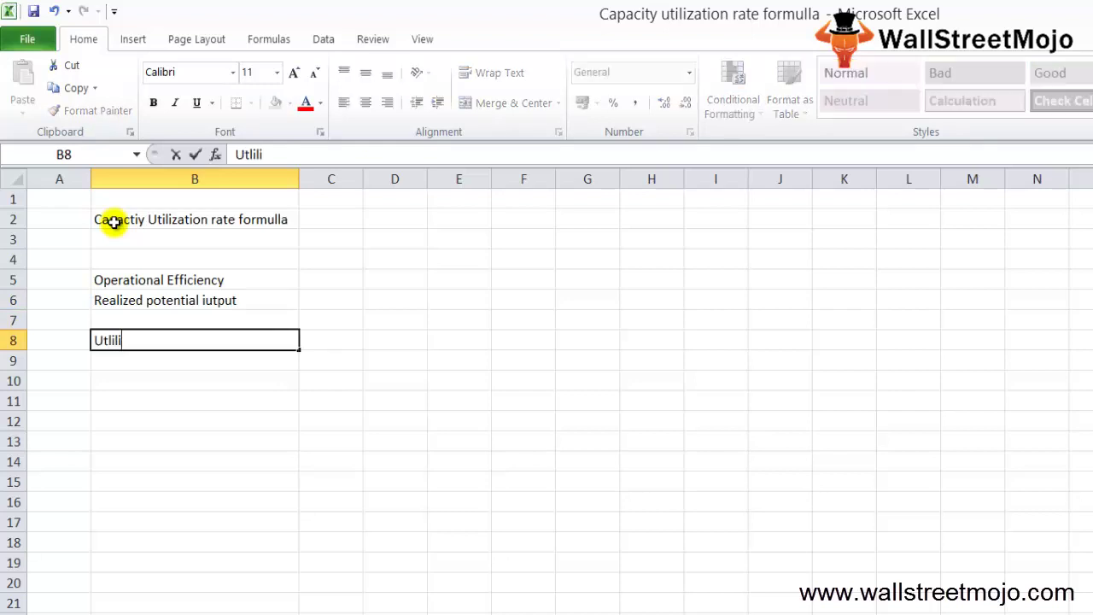
text(ze)
key(Return)
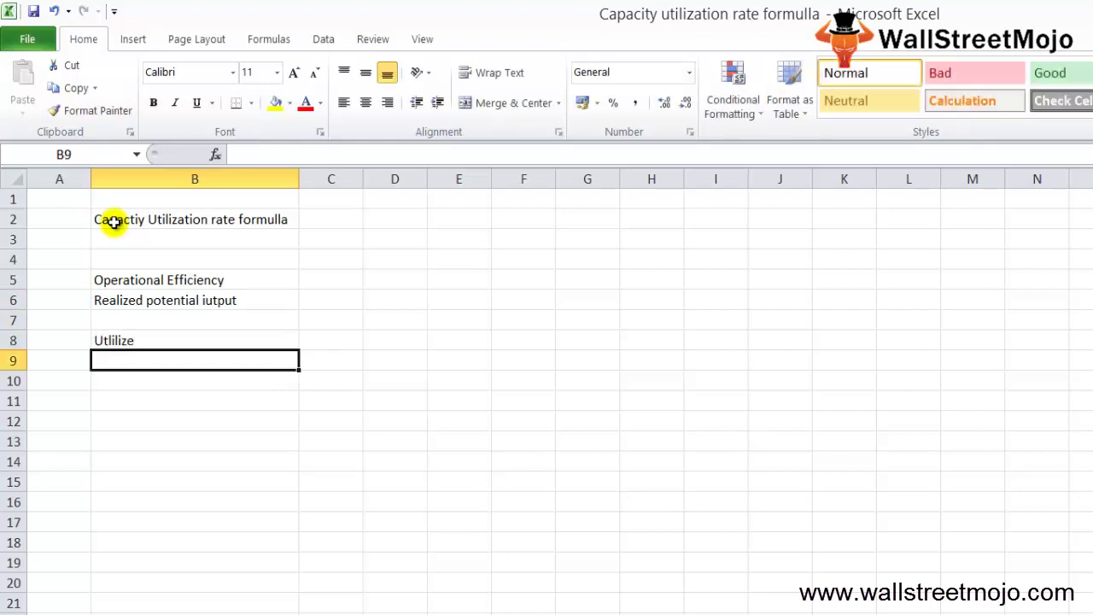
Append an equals sign to the end of the formula heading in B2.
key(Up)
key(Up)
key(Up)
key(Up)
key(Up)
key(Up)
key(Up)
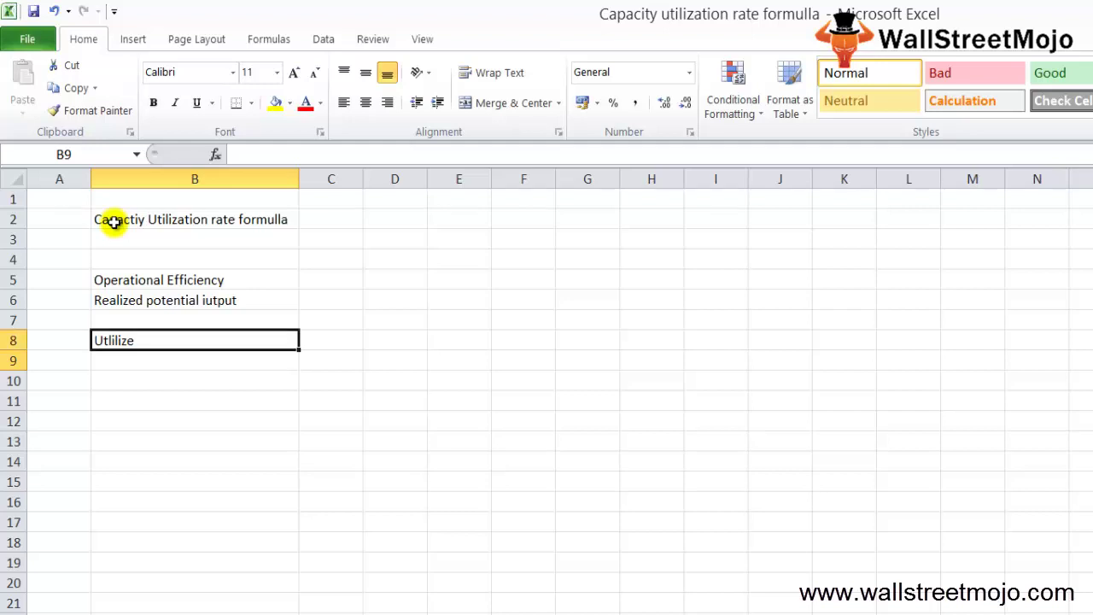
key(Right)
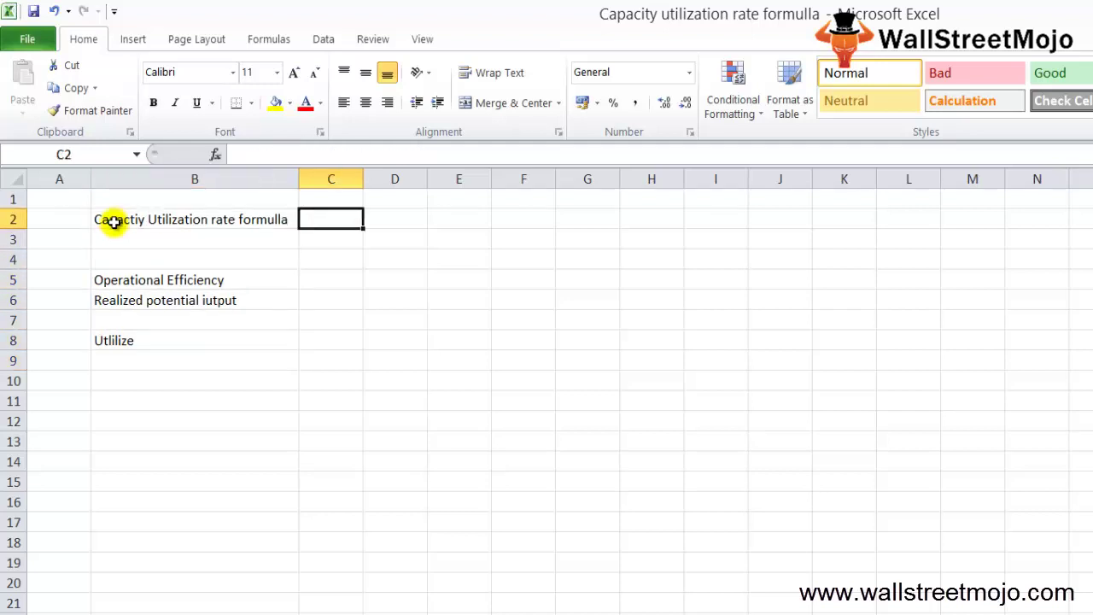
key(Left)
key(F2)
text(=)
key(ctrl+Return)
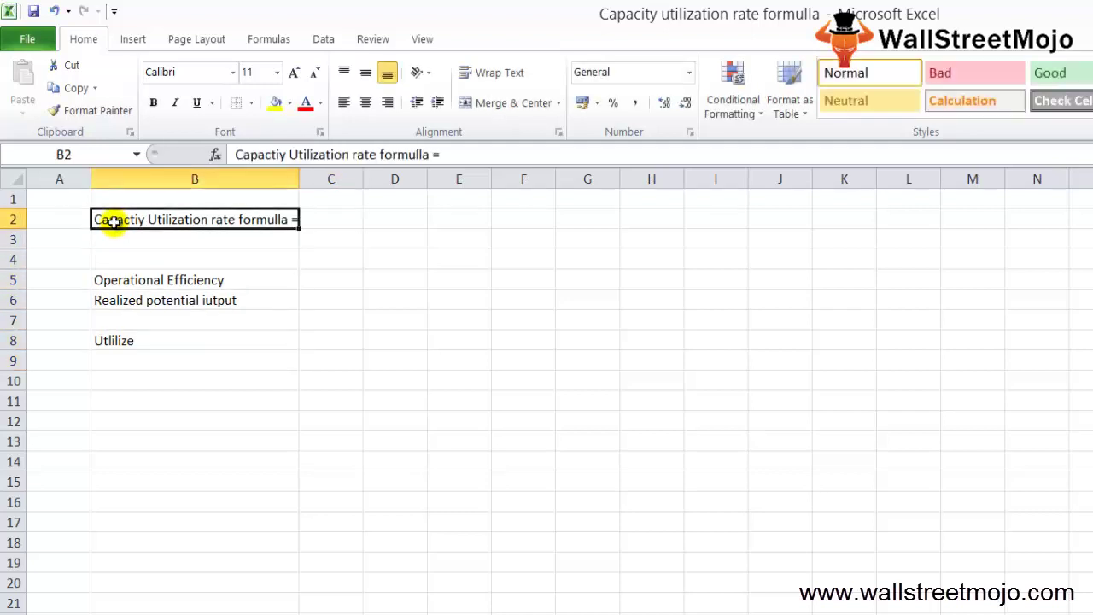
Enter "Actual Output" in cell C2 as the formula's numerator.
key(Right)
text(Acua)
key(BackSpace)
key(BackSpace)
text(tal)
key(BackSpace)
key(BackSpace)
text(ua)
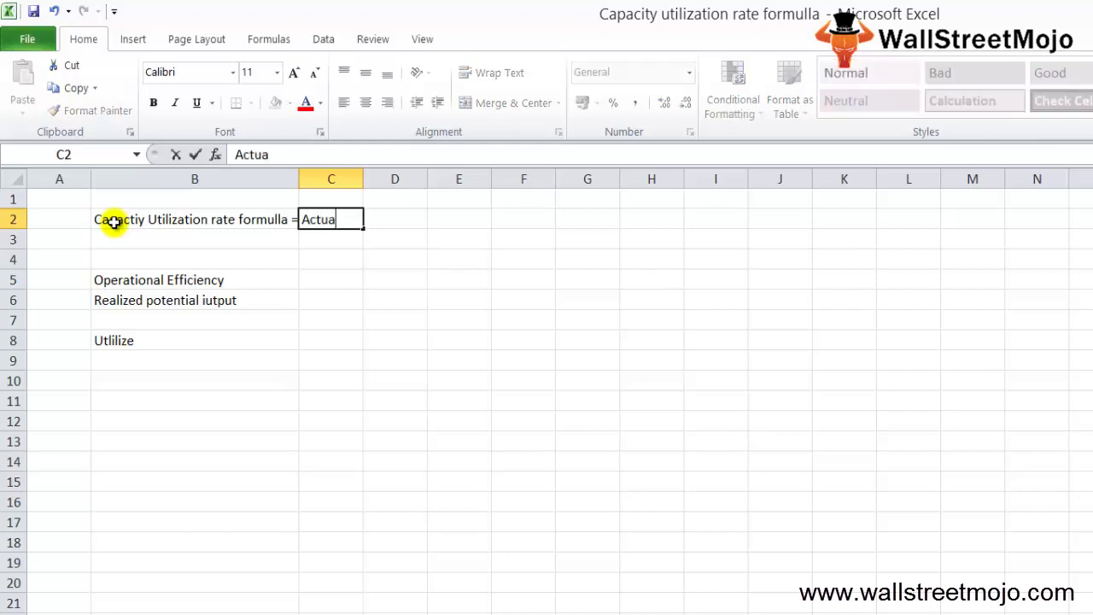
text(l Output)
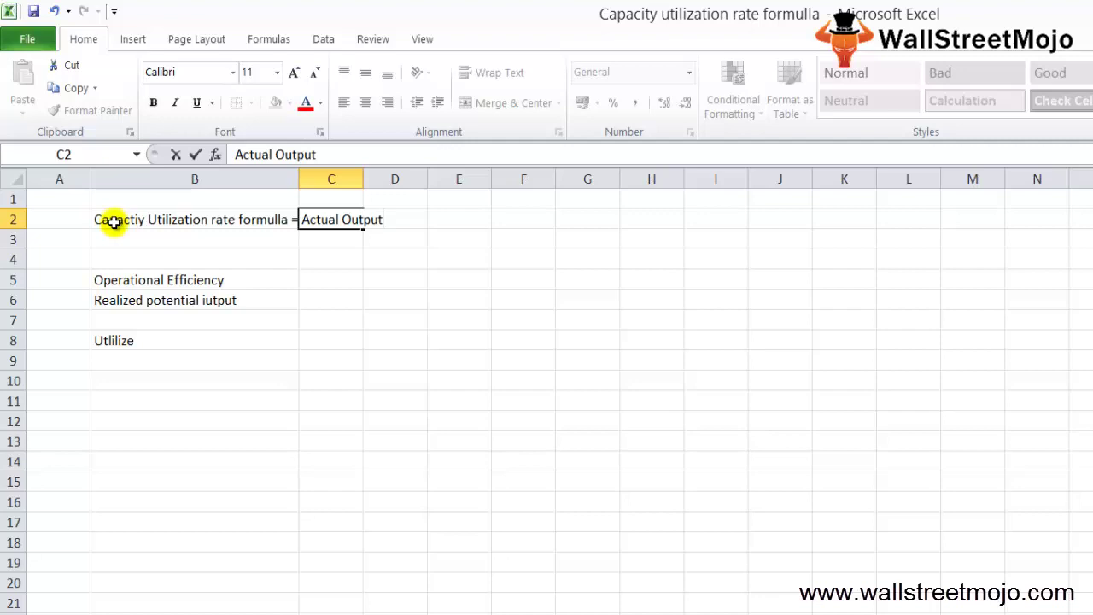
key(Return)
Enter "Potential output" in C3 as the denominator and auto-fit column C to the text in C2.
text(Potential I)
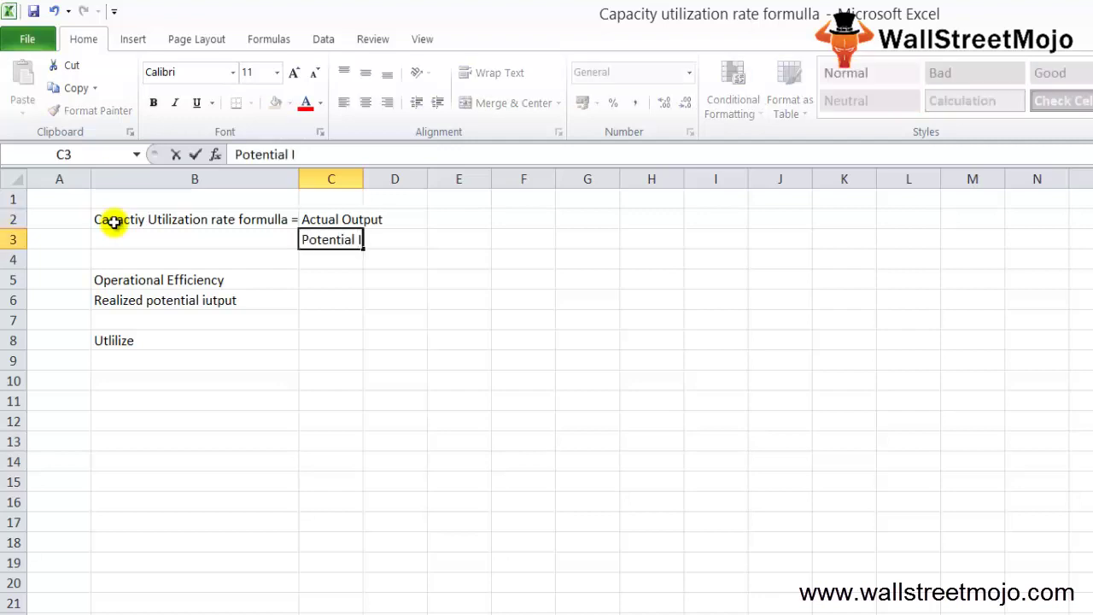
key(BackSpace)
text(output)
key(Return)
key(Up)
key(Up)
key(alt+h)
key(o)
key(i)
Enter the multiplication sign * in D2 and the value 100 in E2.
key(Right)
text(*)
key(Right)
text(1000)
key(Return)
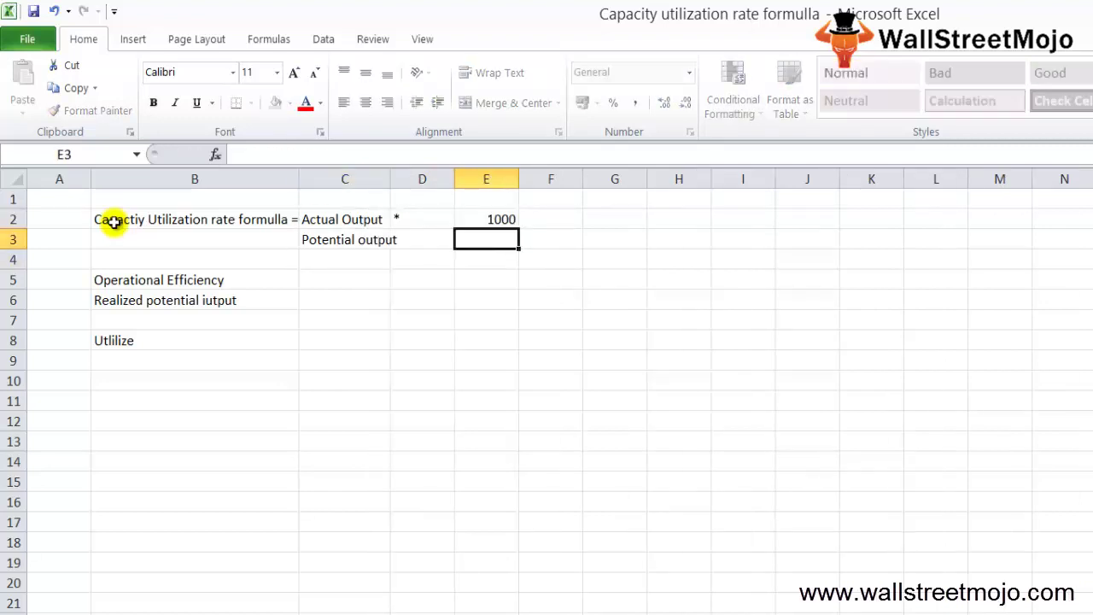
key(Up)
text(100)
key(Return)
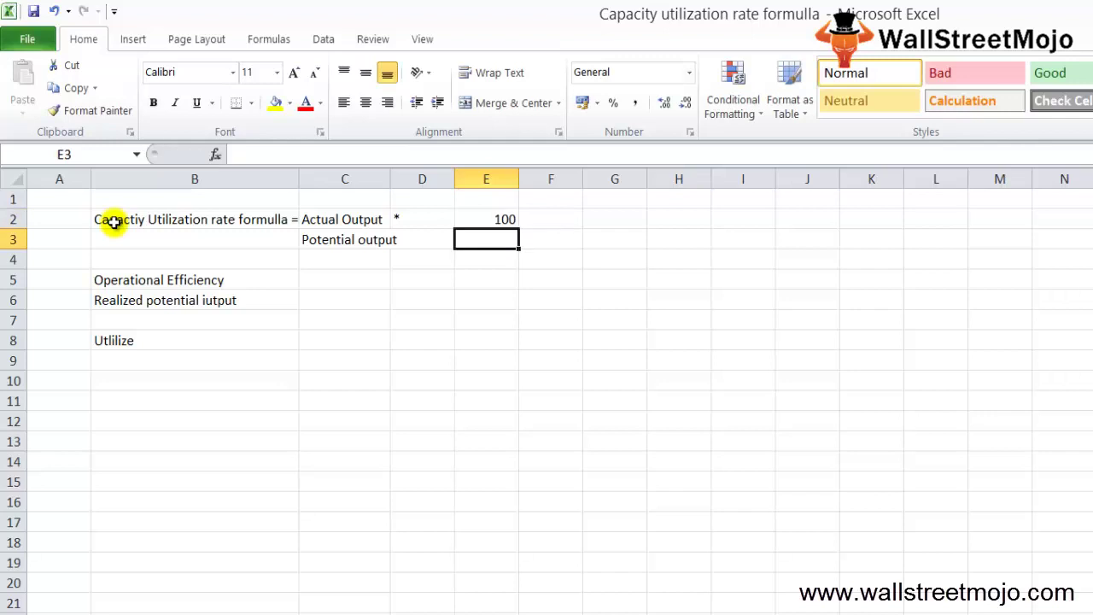
Enter the company label "KG INC" in cell B10.
key(Down)
key(Down)
key(Down)
key(Down)
key(Down)
key(Down)
key(Left)
key(Left)
key(Left)
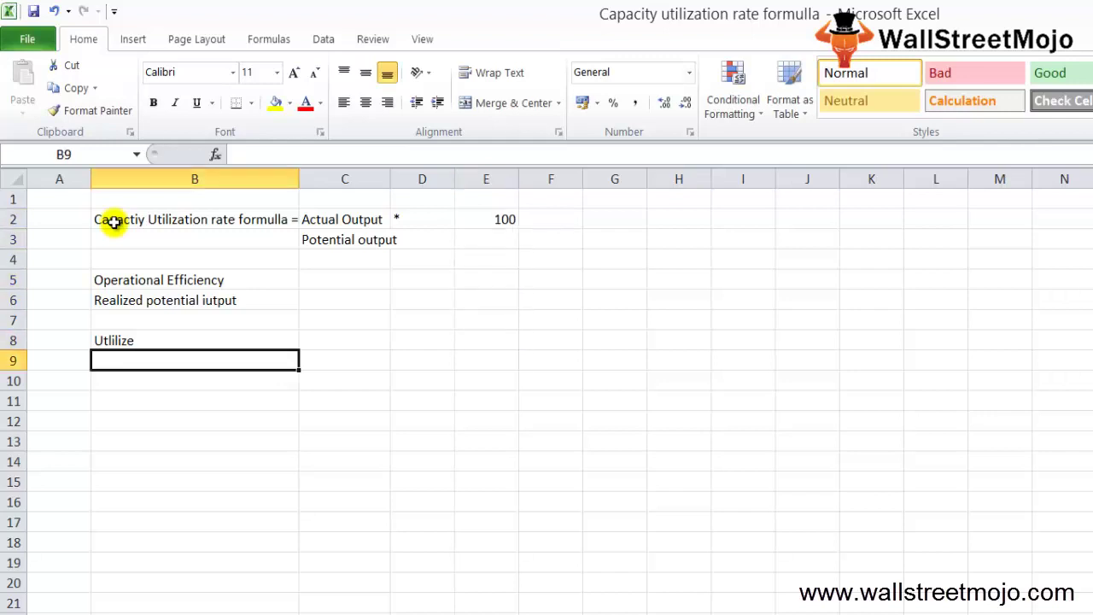
key(Down)
key(Down)
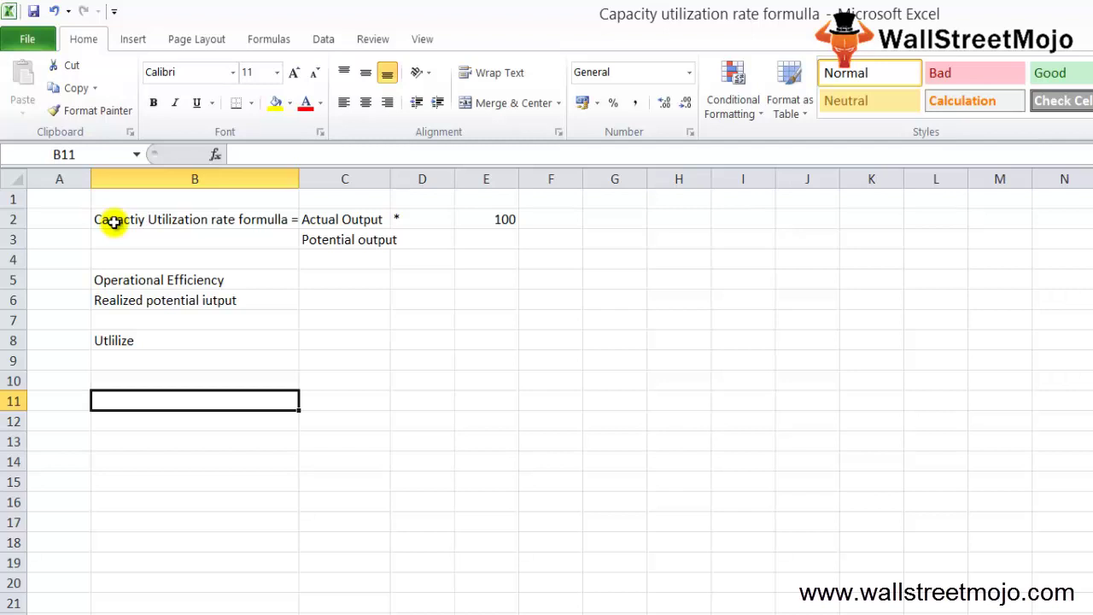
key(Down)
key(Down)
key(Up)
key(Up)
key(ctrl+z)
Enter 60000 in C10 beside the company label.
key(Right)
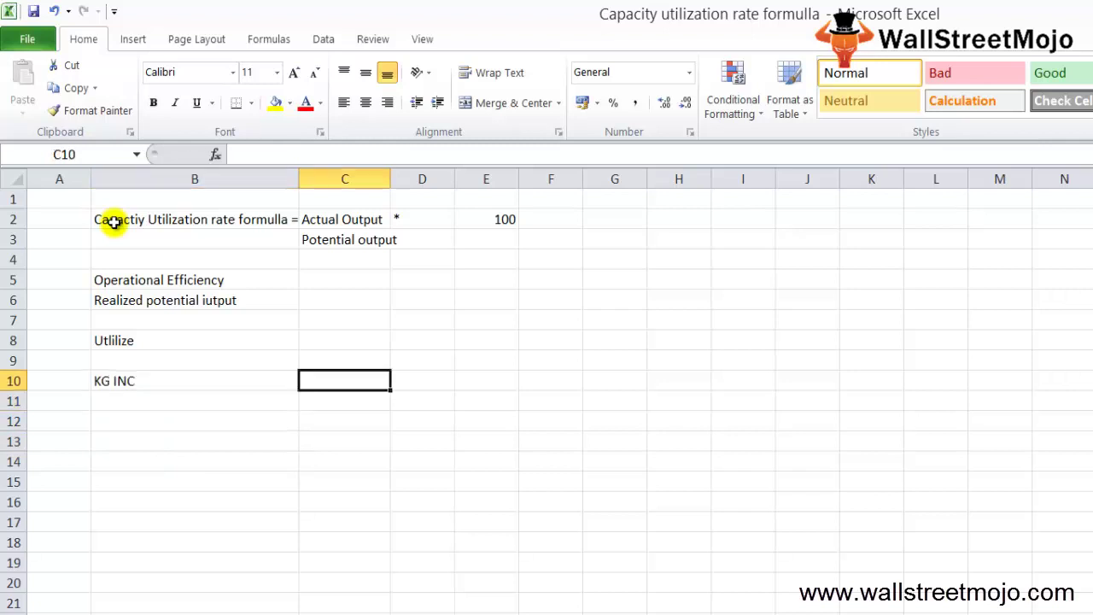
text(60000)
key(Return)
key(Up)
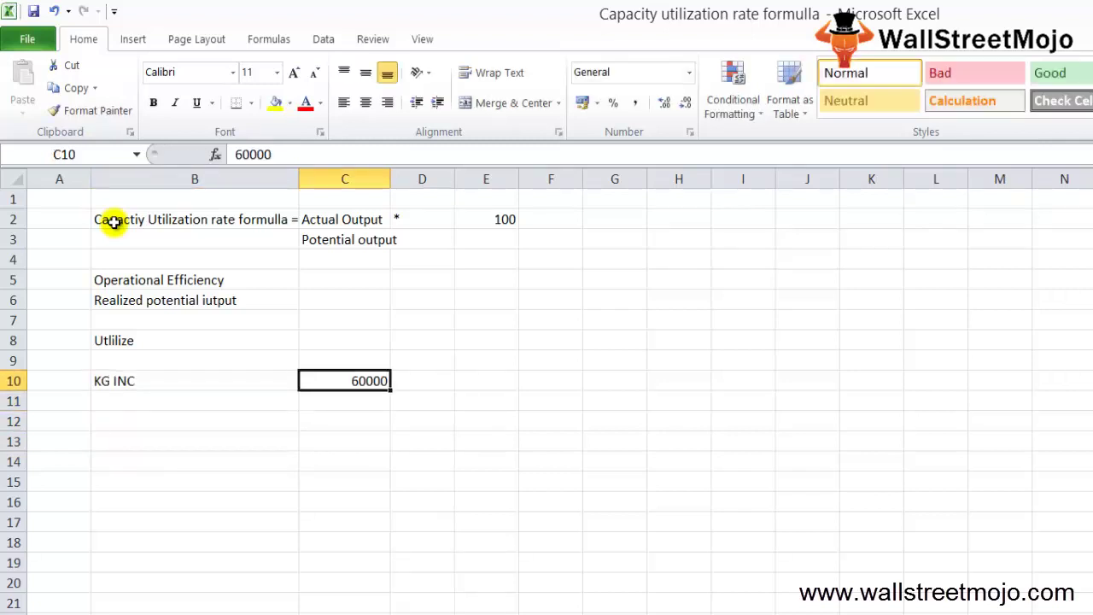
Enter the label "Produce" in B12 and the value 40000 in C12.
key(Down)
key(Left)
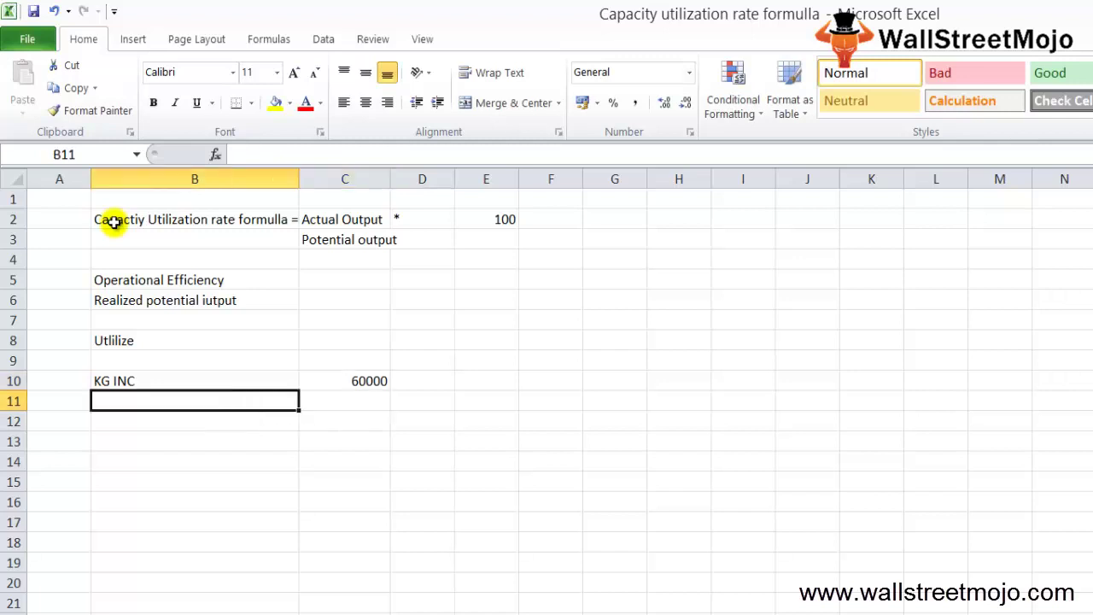
key(Down)
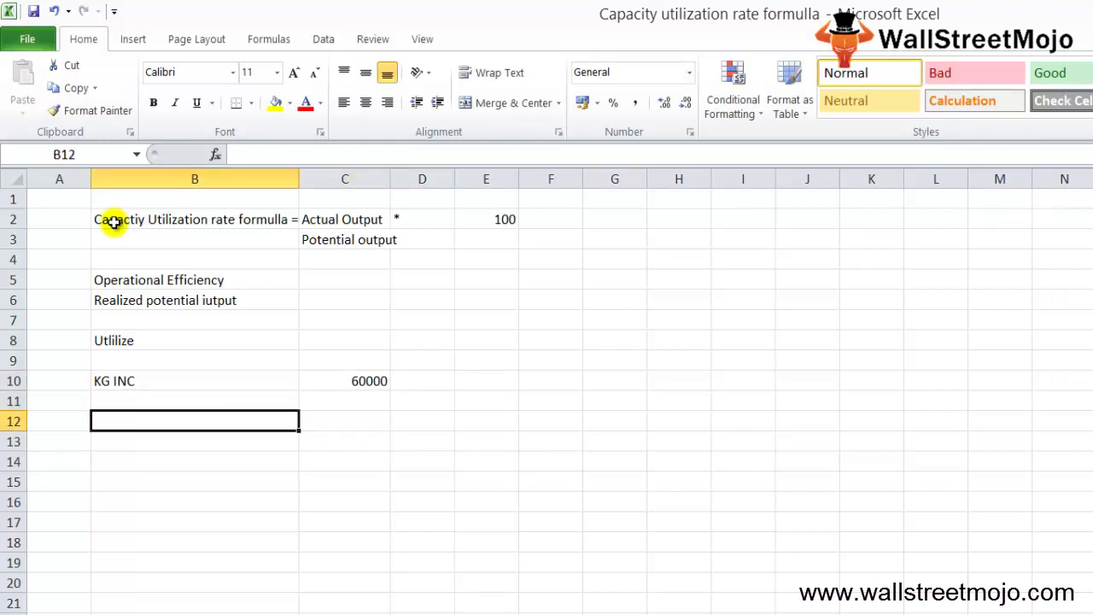
text(Produce)
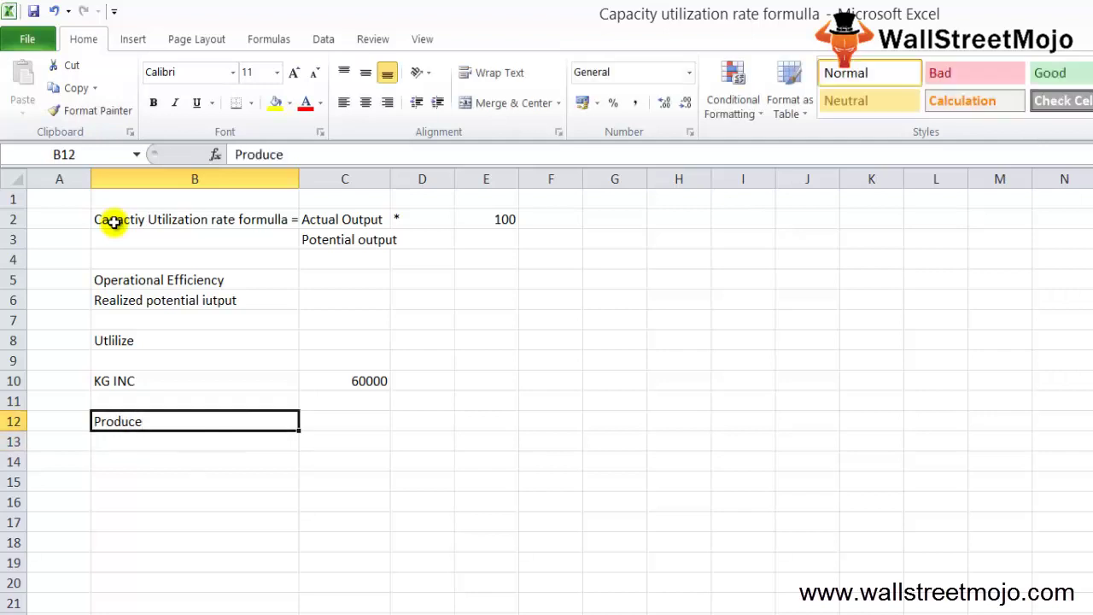
key(Right)
text(40000)
key(Down)
key(Up)
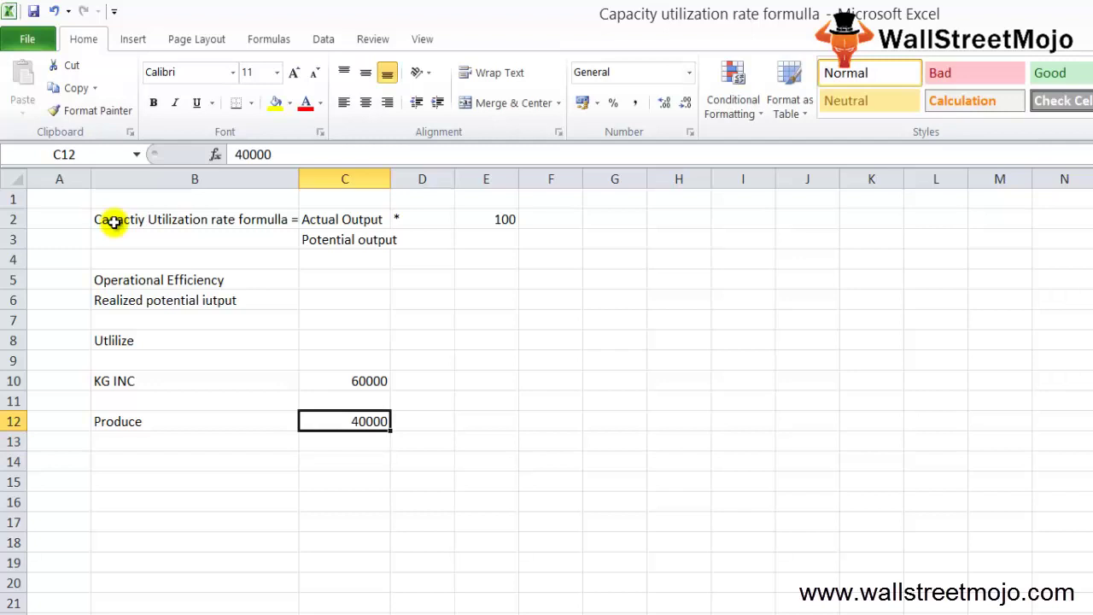
key(Up)
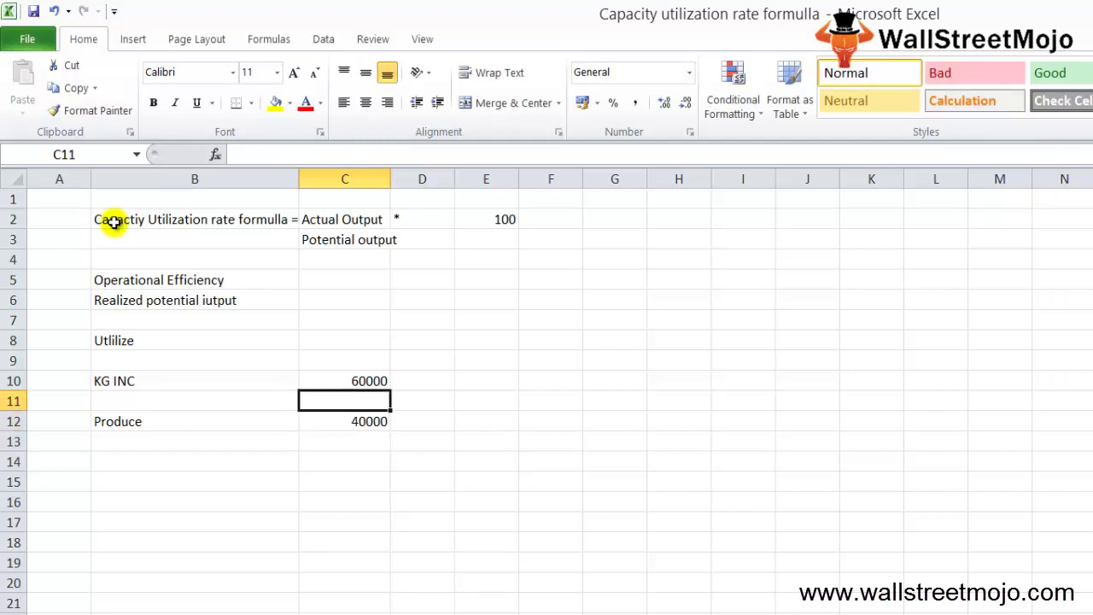
key(Down)
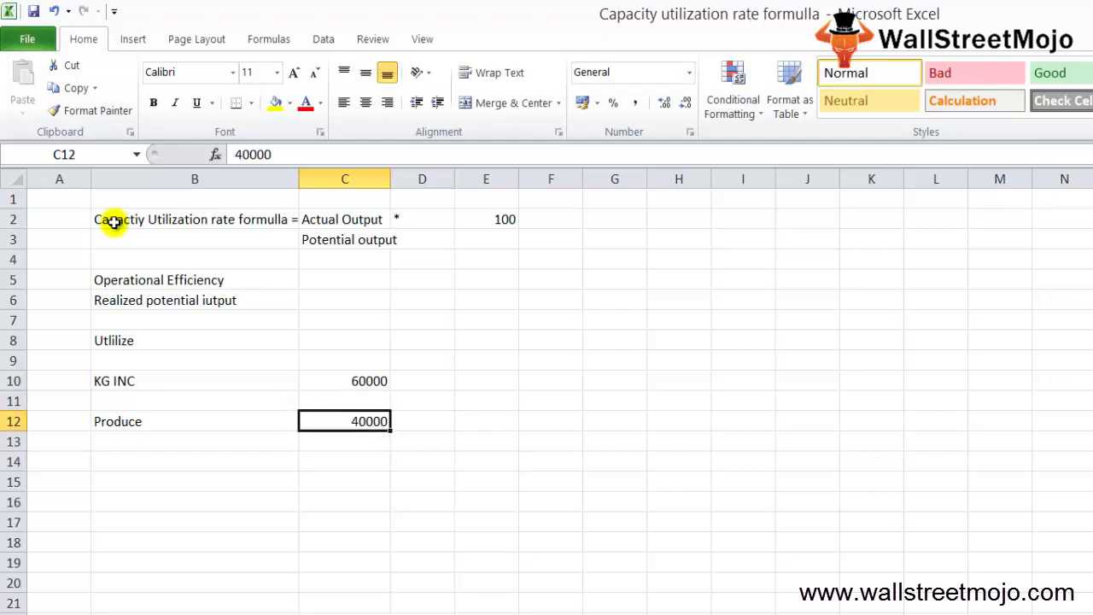
key(Up)
key(Up)
key(Left)
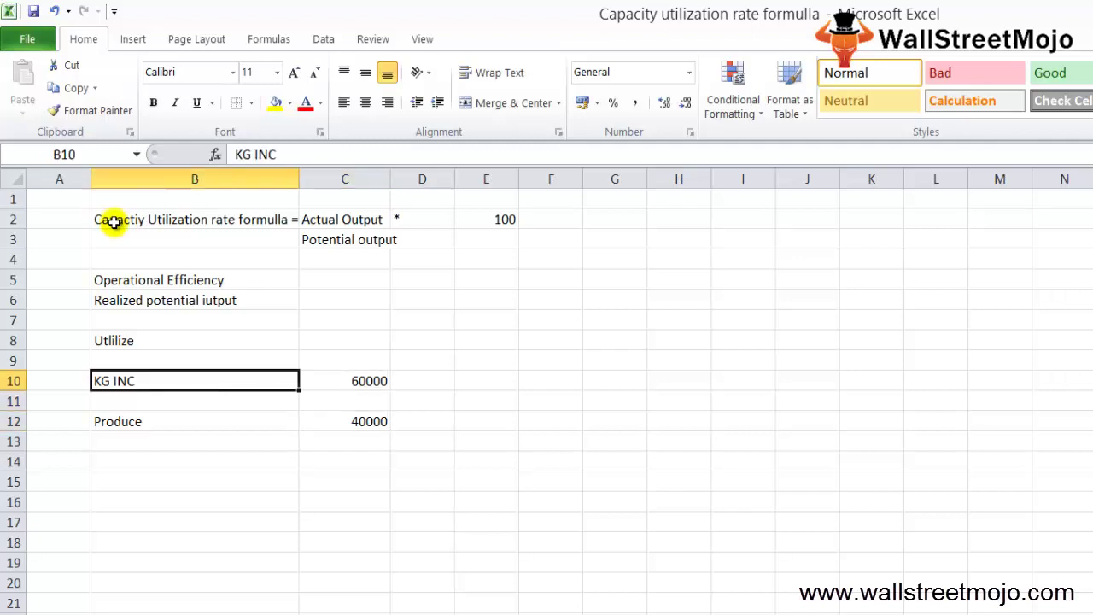
key(Down)
key(Down)
key(Up)
key(Up)
key(Down)
key(Down)
key(Down)
key(Down)
key(Down)
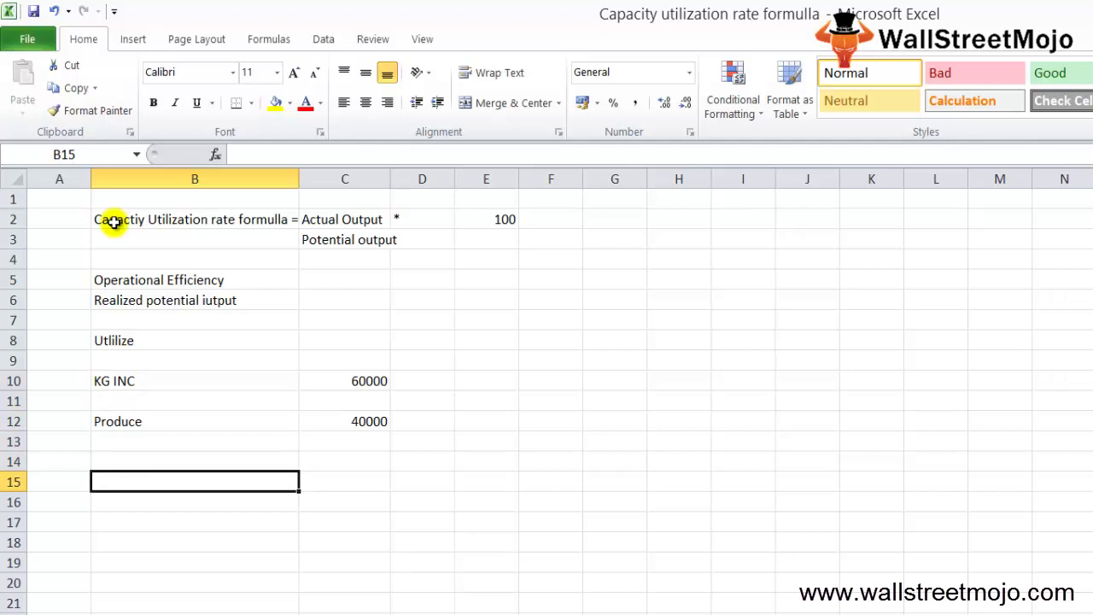
key(Right)
key(Left)
key(Right)
key(Up)
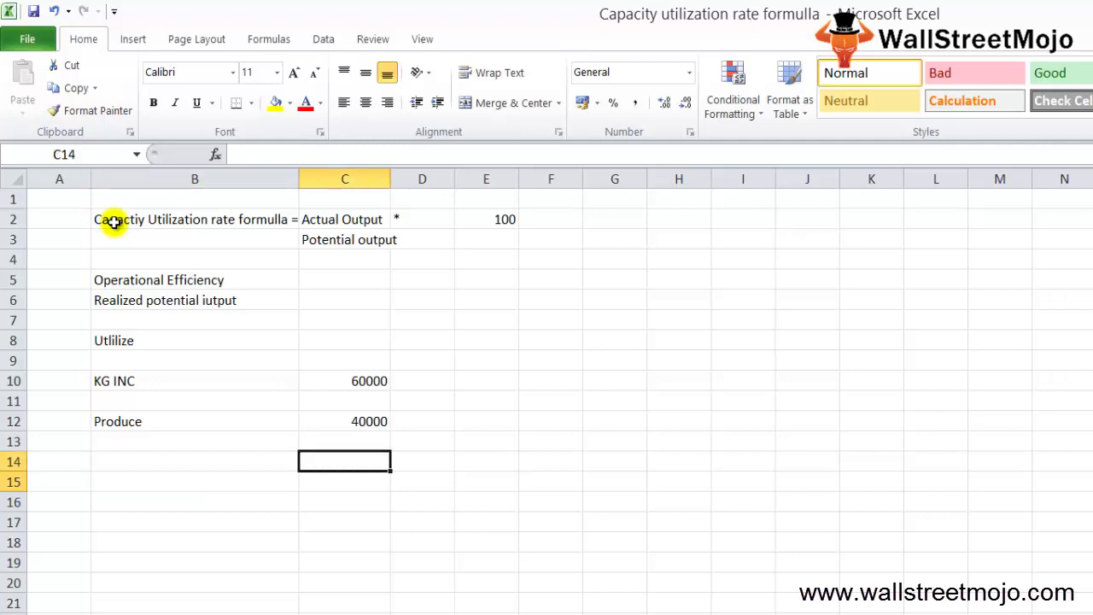
key(Up)
key(Up)
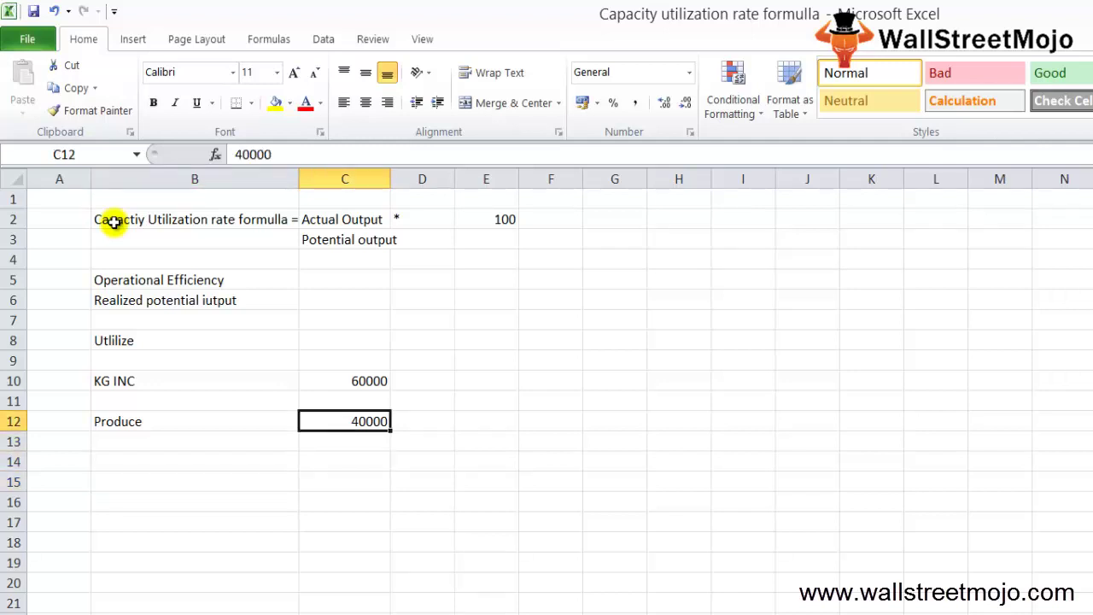
key(Up)
key(Up)
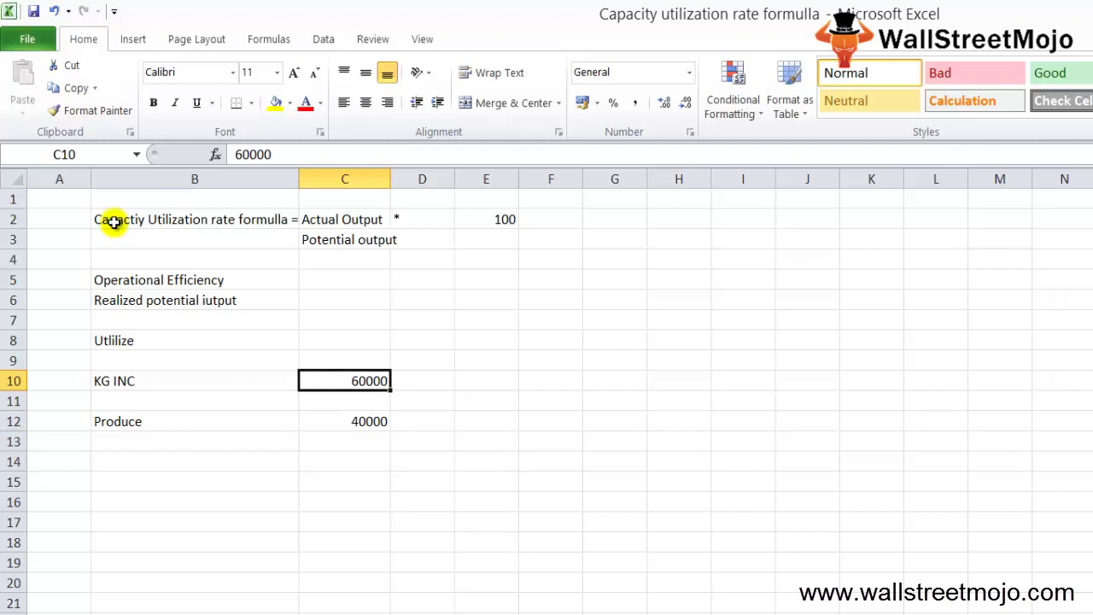
key(Down)
key(Down)
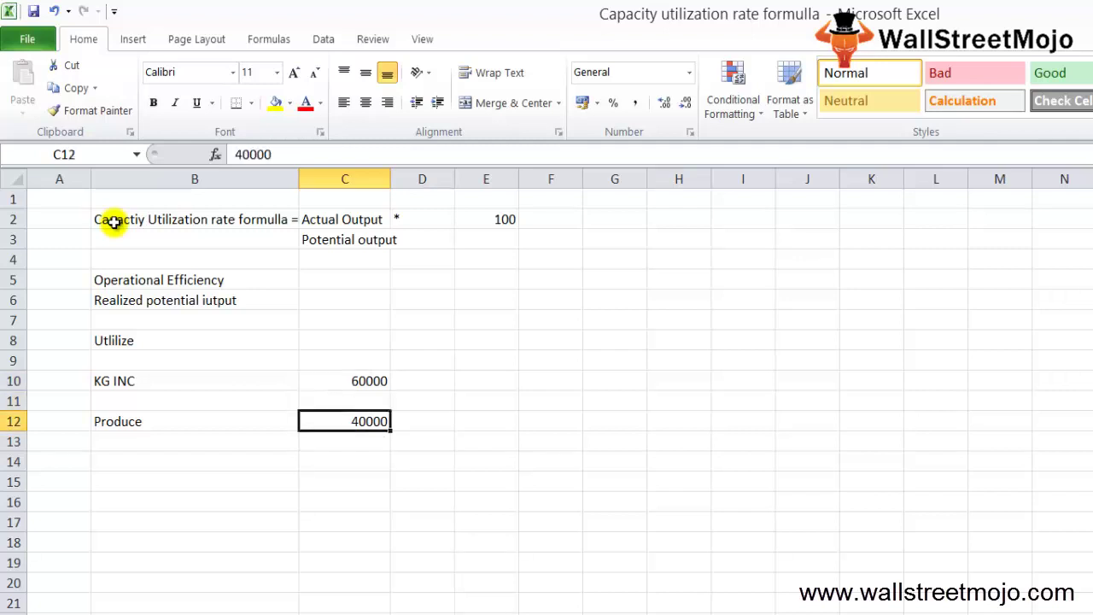
Link cell G2 to the produced quantity in C12, on the Actual Output row.
key(Down)
key(Down)
key(Down)
key(Up)
key(Up)
key(Up)
key(Up)
key(Up)
key(Up)
key(Up)
key(Up)
key(Up)
key(Up)
key(Up)
key(Up)
key(Up)
key(Right)
key(Right)
key(Right)
key(Right)
text(=)
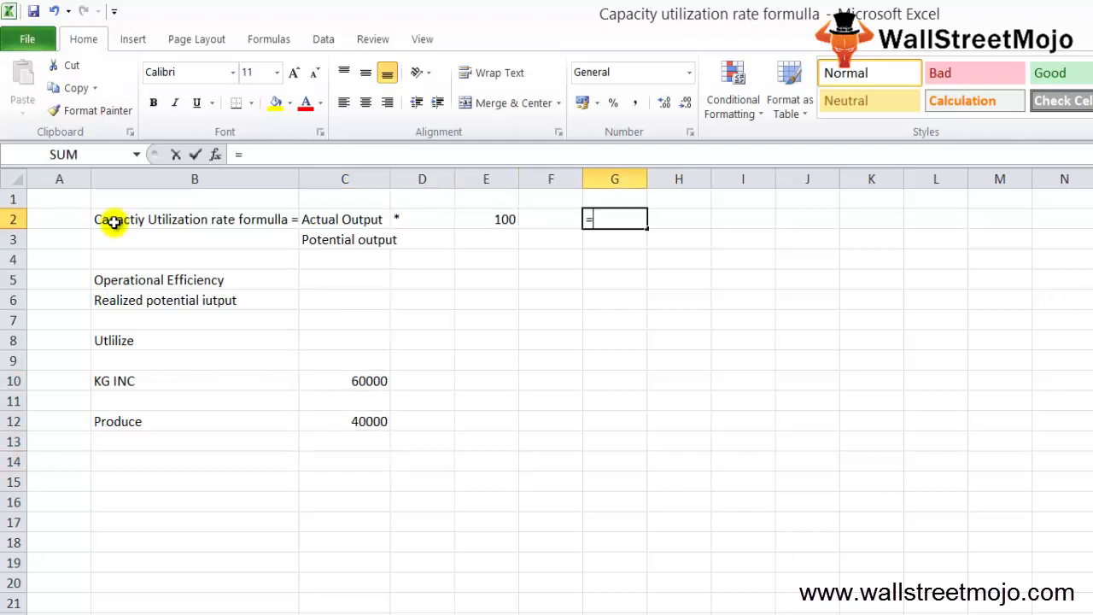
key(Left)
key(Left)
key(Down)
key(Down)
key(Down)
key(Down)
key(Down)
key(Down)
key(Down)
key(Down)
key(Down)
key(Down)
key(Left)
key(Left)
key(Return)
Link cell G3 to the KG INC capacity in C10, on the Potential output row.
text(=)
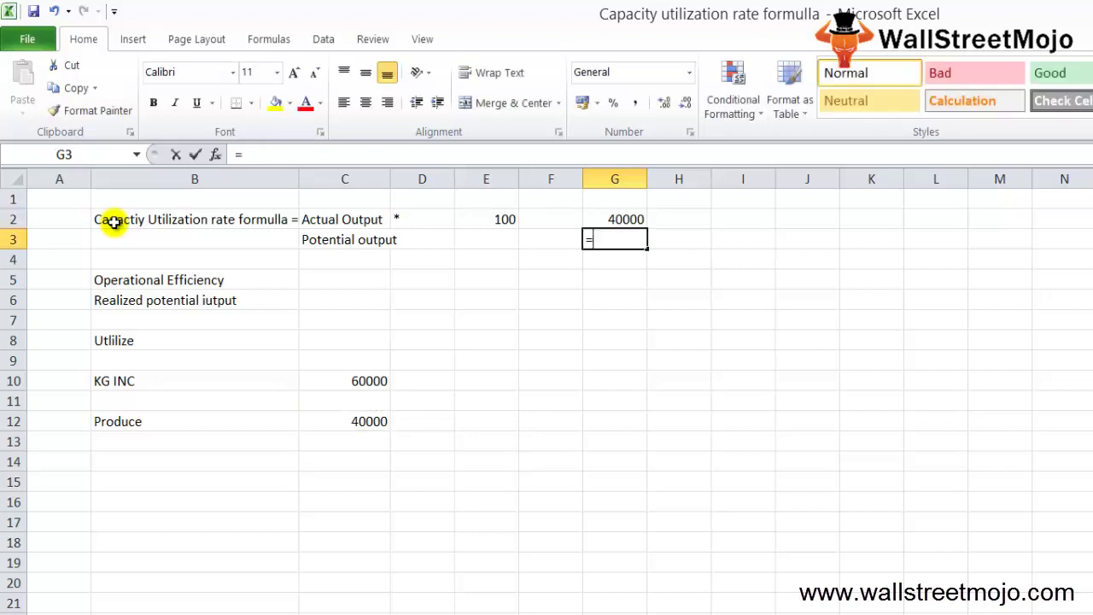
key(Left)
key(Left)
key(Left)
key(Left)
key(Left)
key(Down)
key(Down)
key(Down)
key(Down)
key(Down)
key(Down)
key(Down)
key(Right)
key(shift+Return)
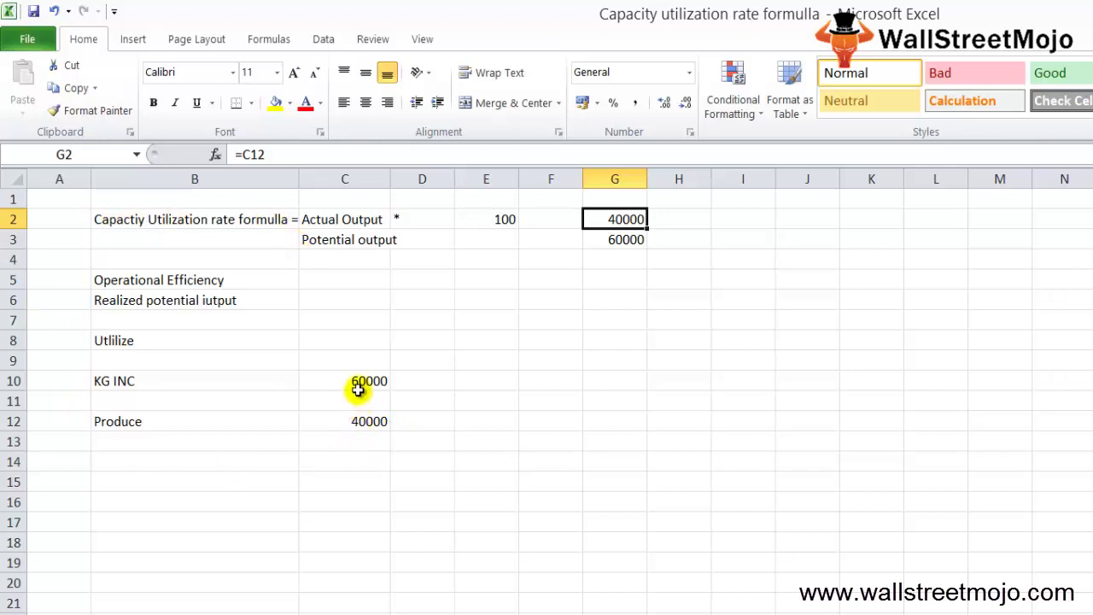
Calculate the utilization rate in I2 as =G2/G3 and format it as a percentage.
click(668, 228)
key(Right)
text(=)
key(Left)
key(Left)
text(/)
key(Down)
key(Down)
key(Left)
key(Left)
key(Up)
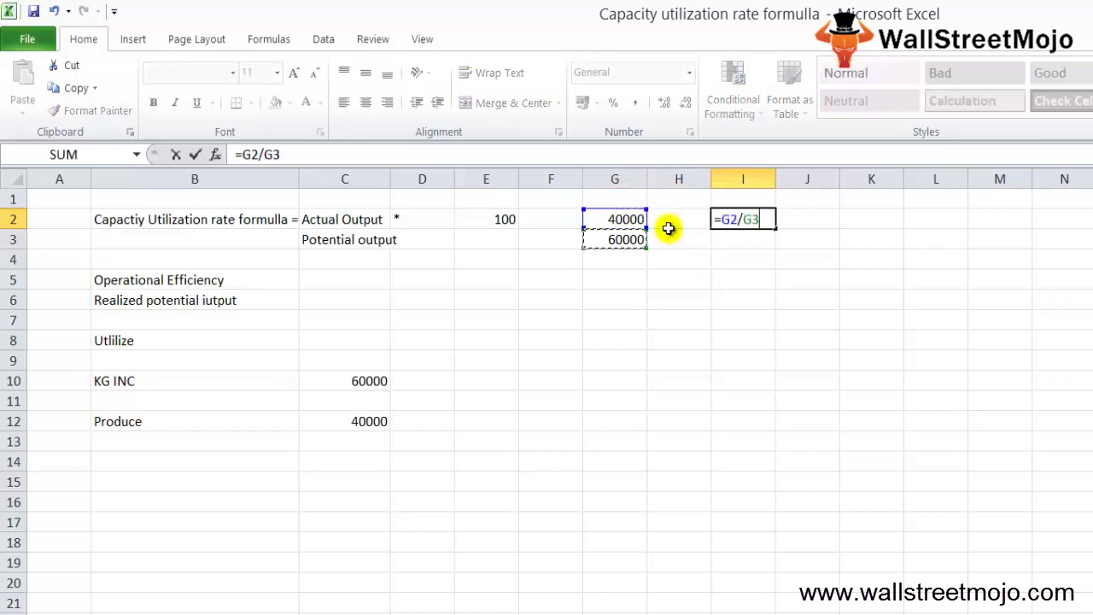
key(Return)
key(Up)
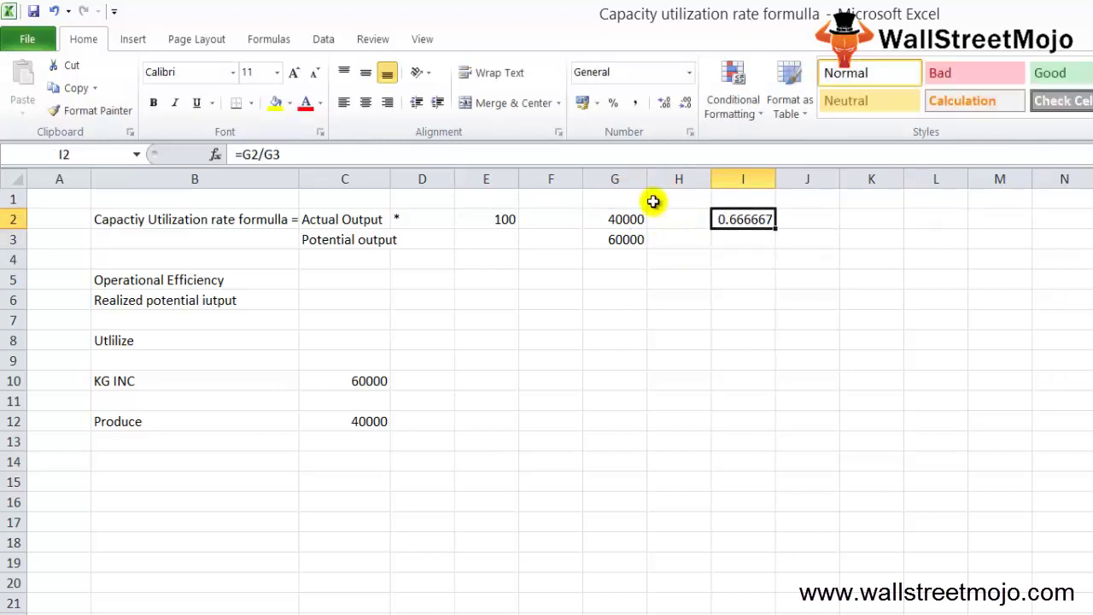
click(614, 103)
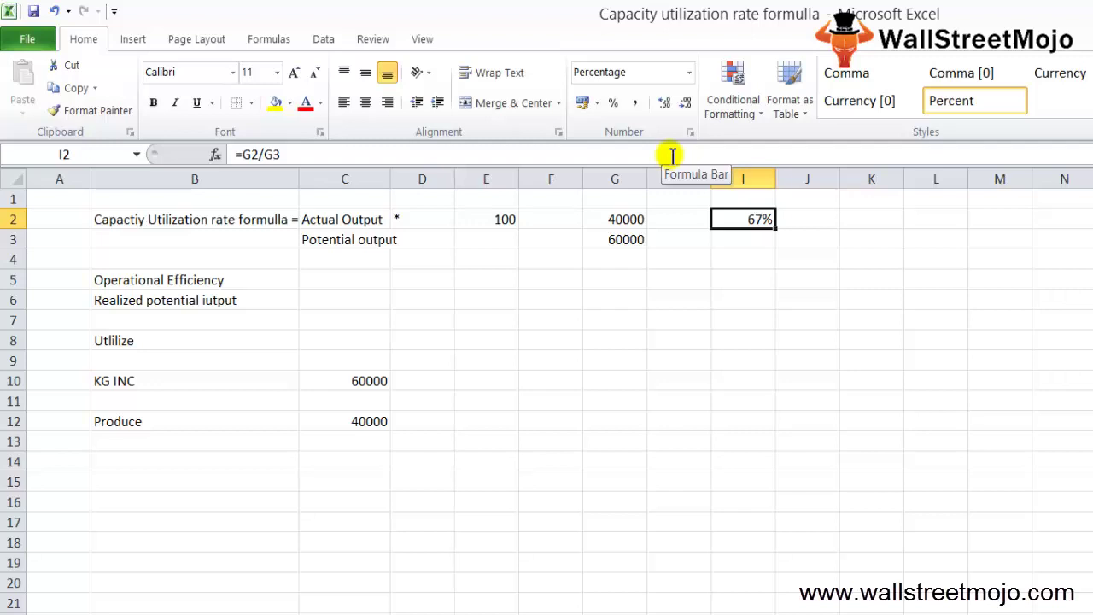
Calculate the unused capacity in I5 with the formula =100%-I2.
key(Down)
key(Up)
key(Right)
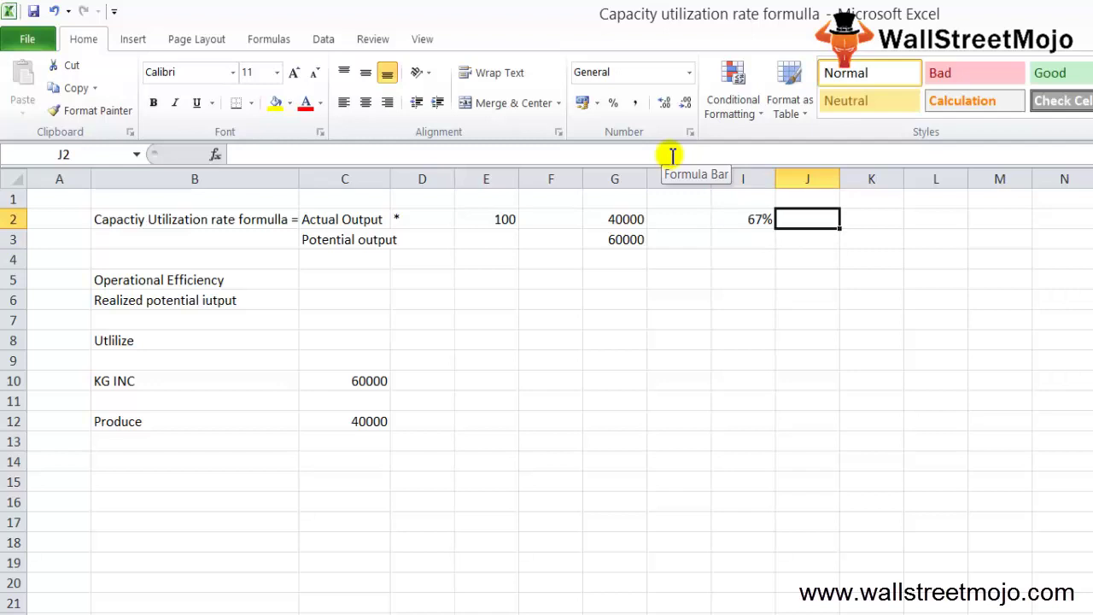
key(Down)
key(Down)
key(Down)
key(Down)
key(Down)
key(Up)
key(Left)
key(Left)
key(Right)
key(Right)
key(Up)
key(Left)
text(=100%-)
key(Up)
key(Up)
key(Up)
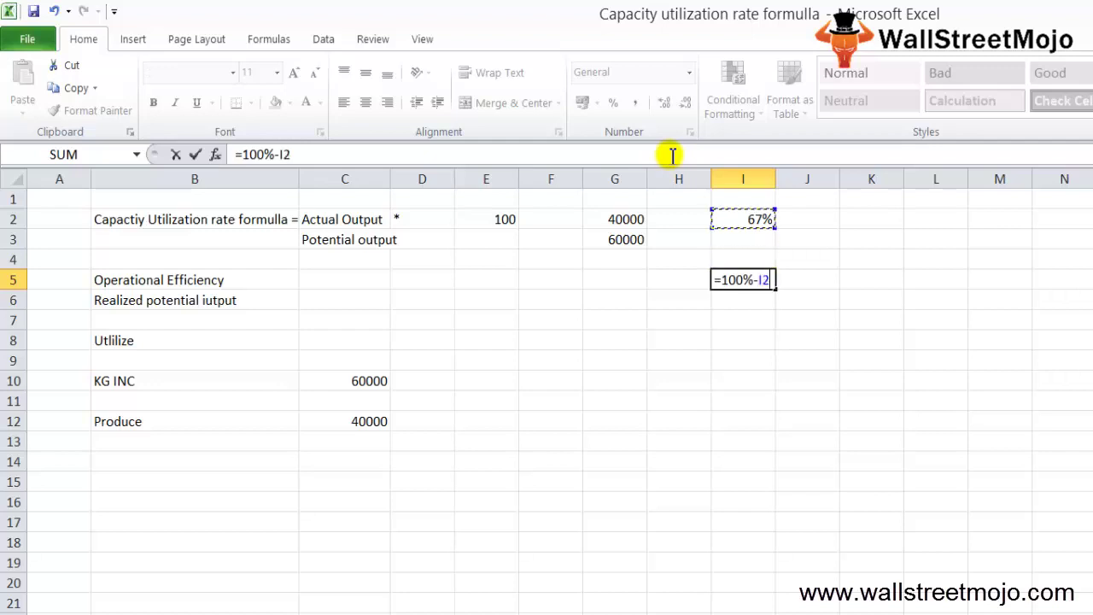
key(Return)
key(Up)
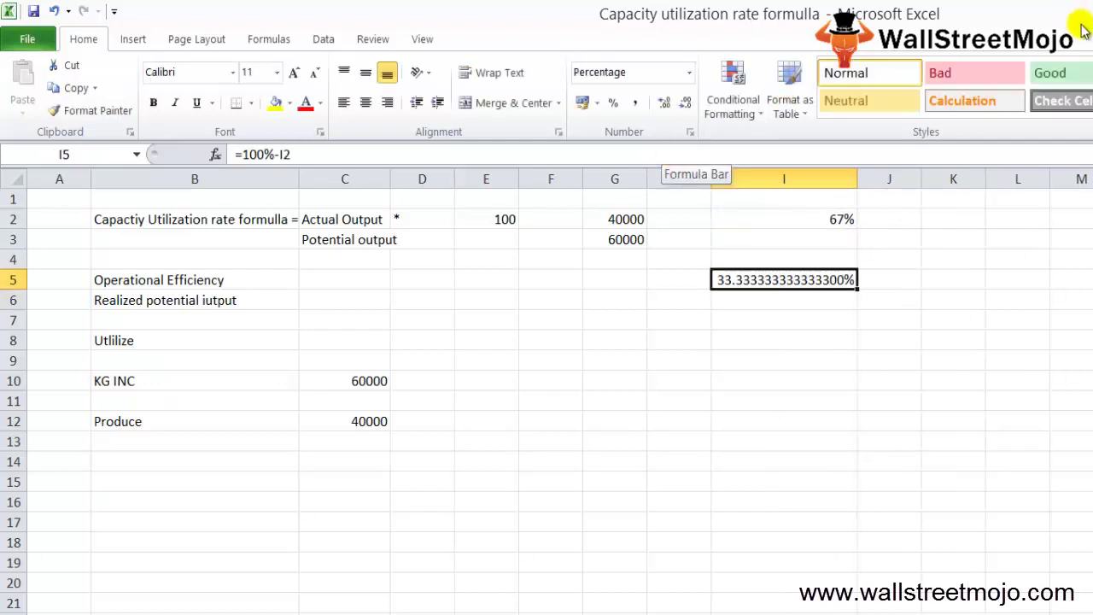
Reduce the percentage in I5 to one decimal place.
click(684, 108)
click(683, 107)
click(684, 108)
click(684, 108)
click(683, 107)
click(683, 108)
click(683, 108)
click(684, 108)
click(681, 109)
click(682, 109)
click(682, 109)
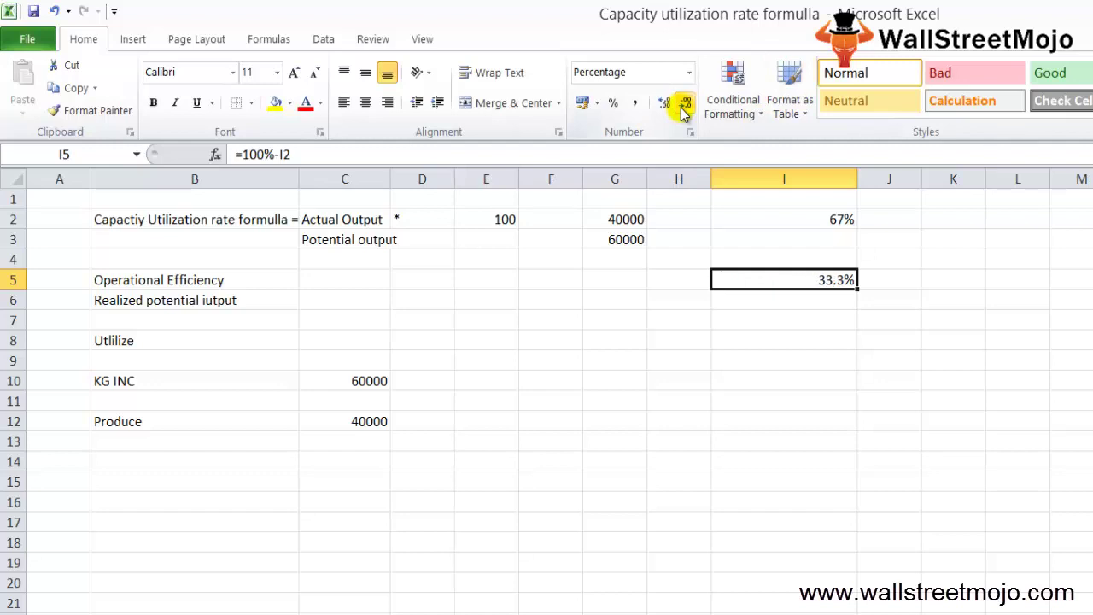
Enter the label "slack" in J5 beside the unused capacity percentage.
key(Right)
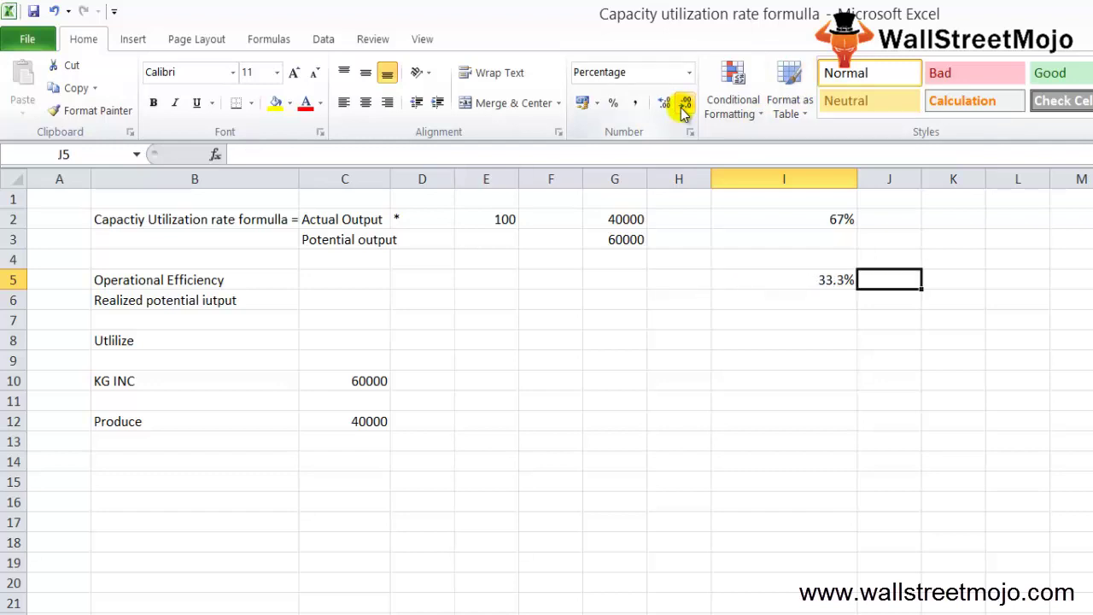
text(slack)
key(Return)
key(Down)
key(Down)
key(Down)
key(Down)
key(Down)
key(Left)
key(Left)
key(Left)
key(Left)
key(Left)
key(Down)
key(Left)
key(Down)
key(Left)
key(Down)
key(Left)
key(Down)
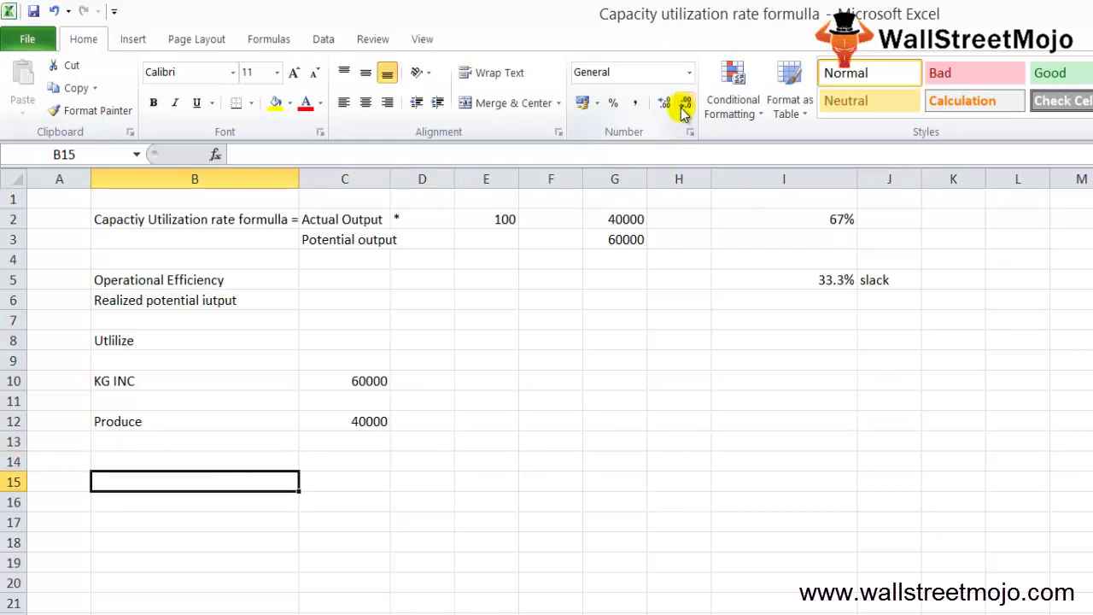
Switch to the next worksheet and enter the heading "2 seprate comp" in B2.
key(ctrl+Page_Down)
text(2)
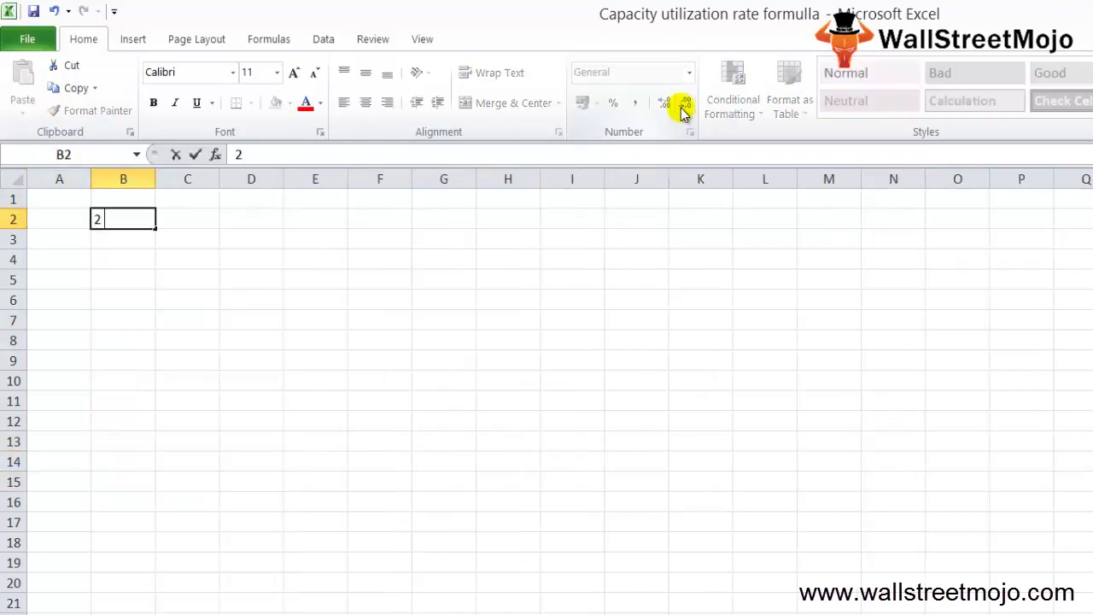
text( seprate comp)
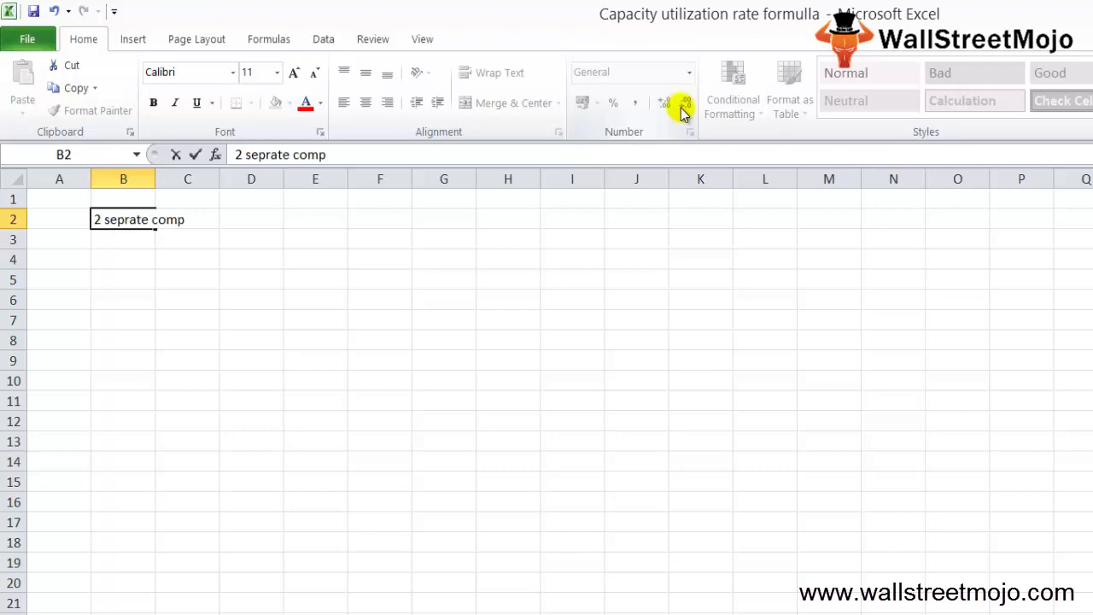
key(Return)
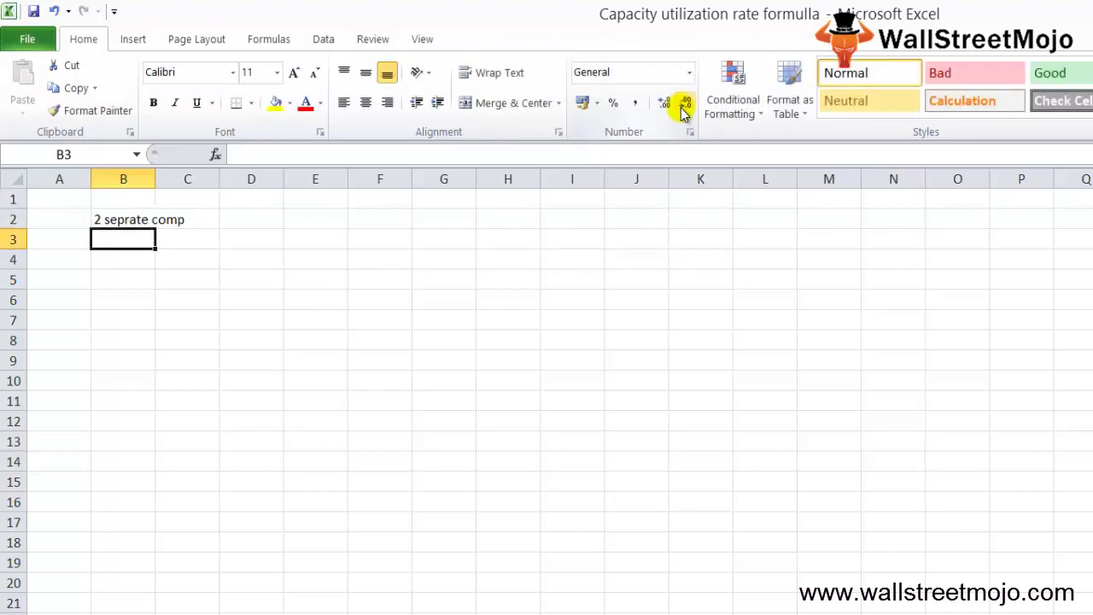
Enter "1st comp" in B4 and "Actual Output" beside it in C4.
key(Return)
text(1st co)
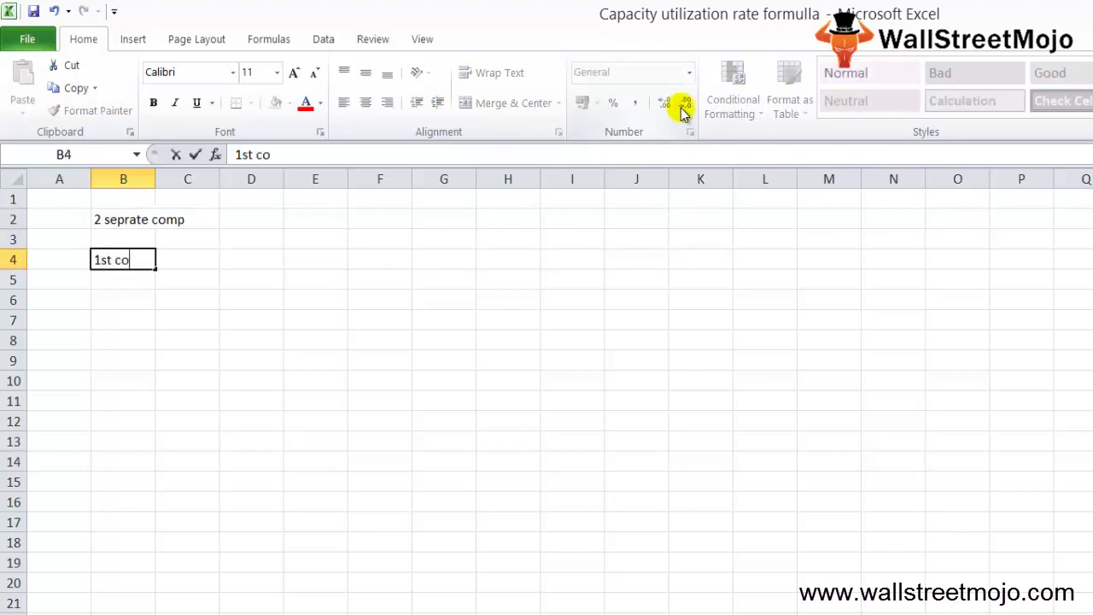
text(mp)
key(Return)
key(Up)
key(Right)
text(Actual)
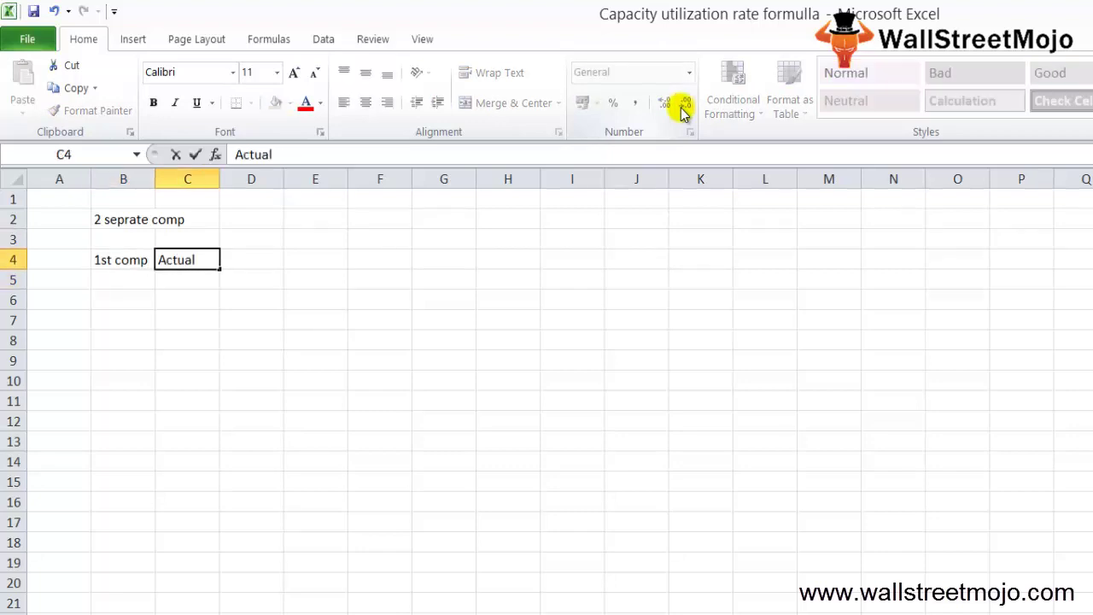
text( Outpu)
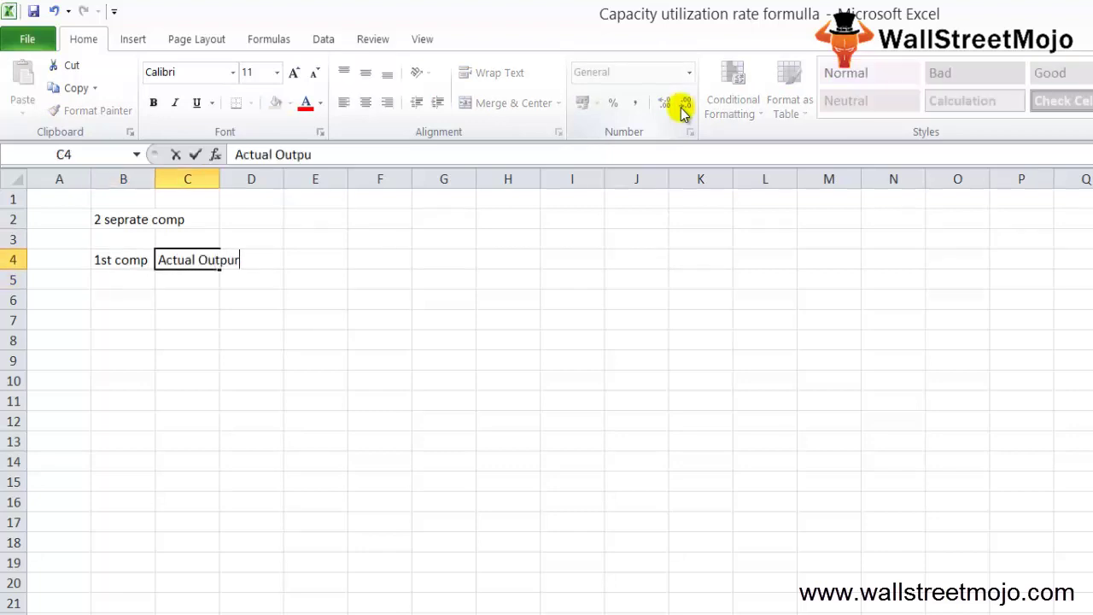
text(t)
key(Return)
key(Up)
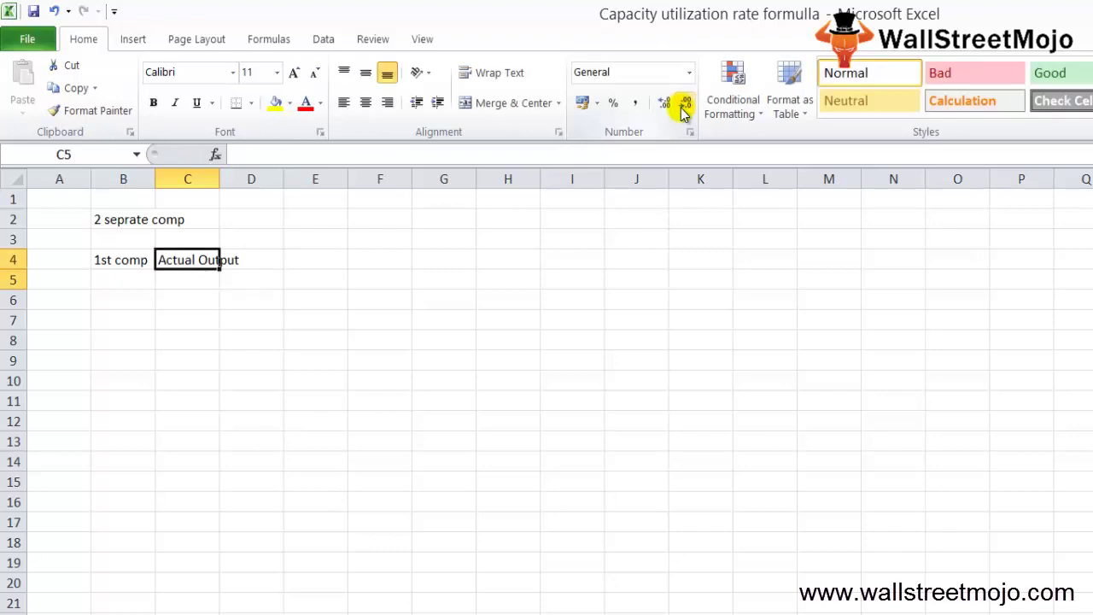
Enter "2nd comp" in B5 and "Max output" beside it in C5.
key(Down)
key(Left)
text(2)
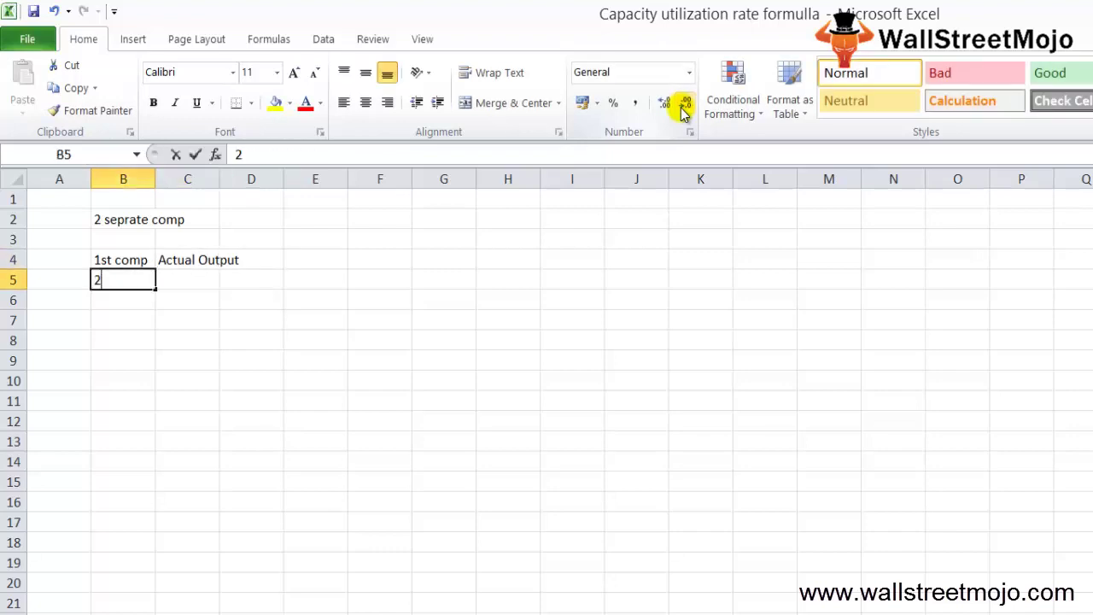
text(nd comp)
key(Return)
key(Up)
key(Right)
text(M)
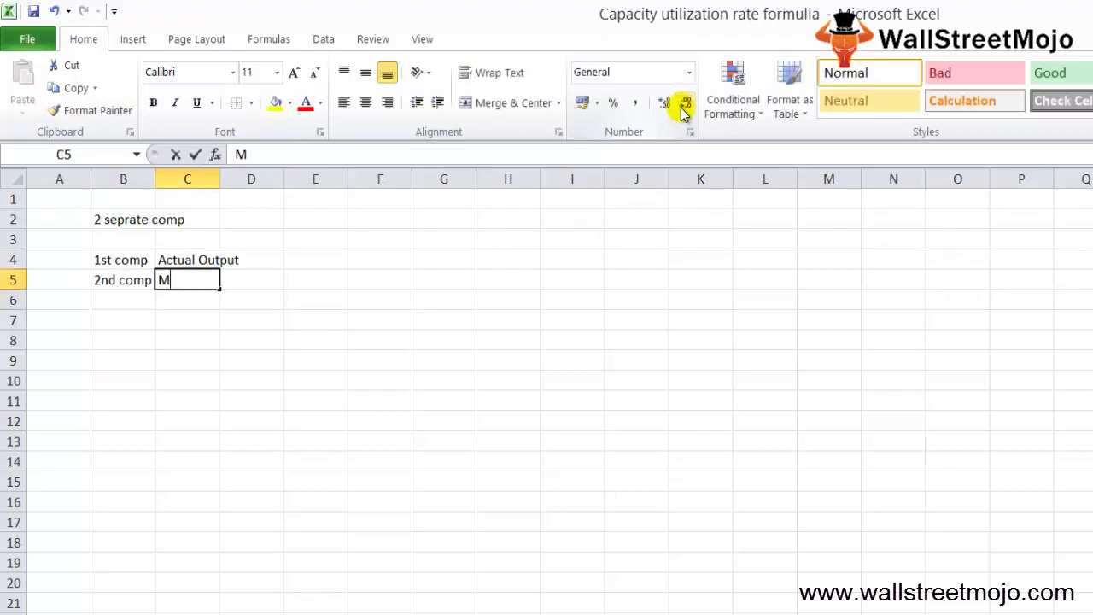
text(ax output)
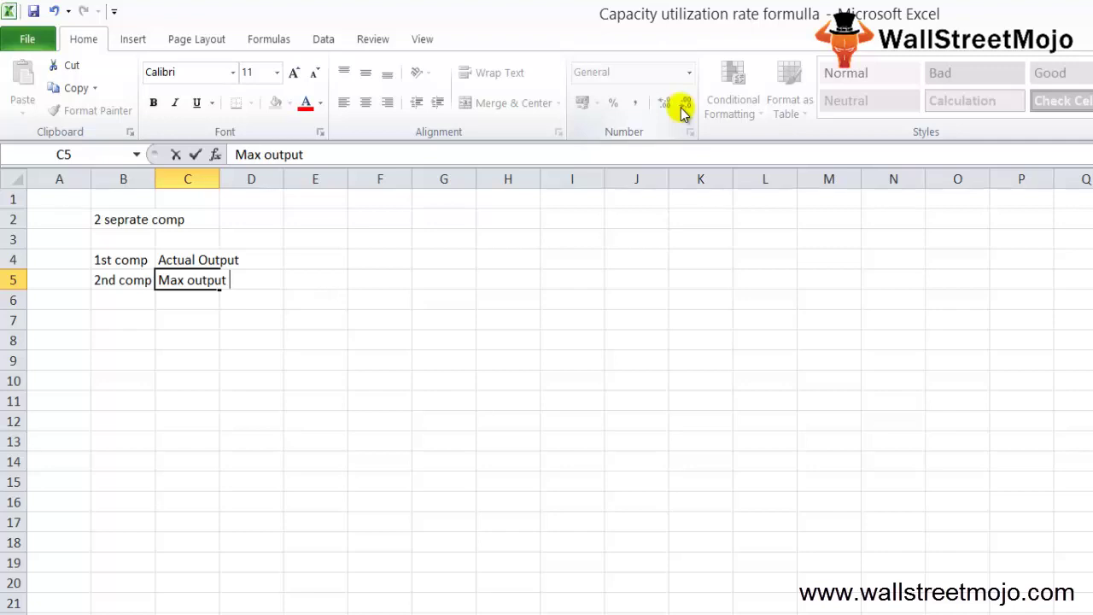
key(Return)
key(Return)
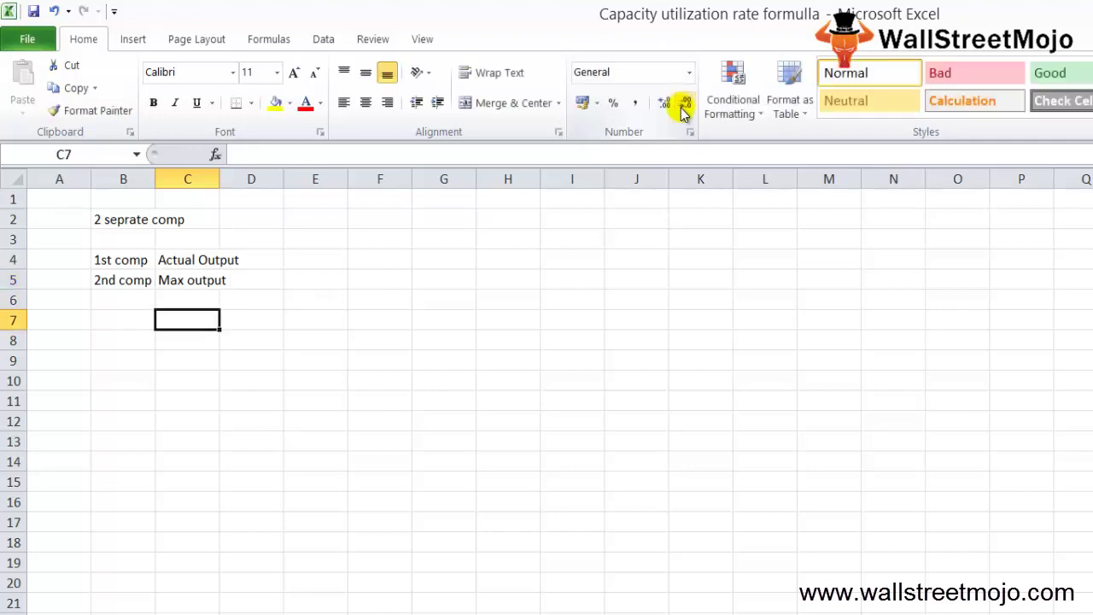
Enter "Produced" in B8 and "Actually" below it in B9.
key(Down)
key(Left)
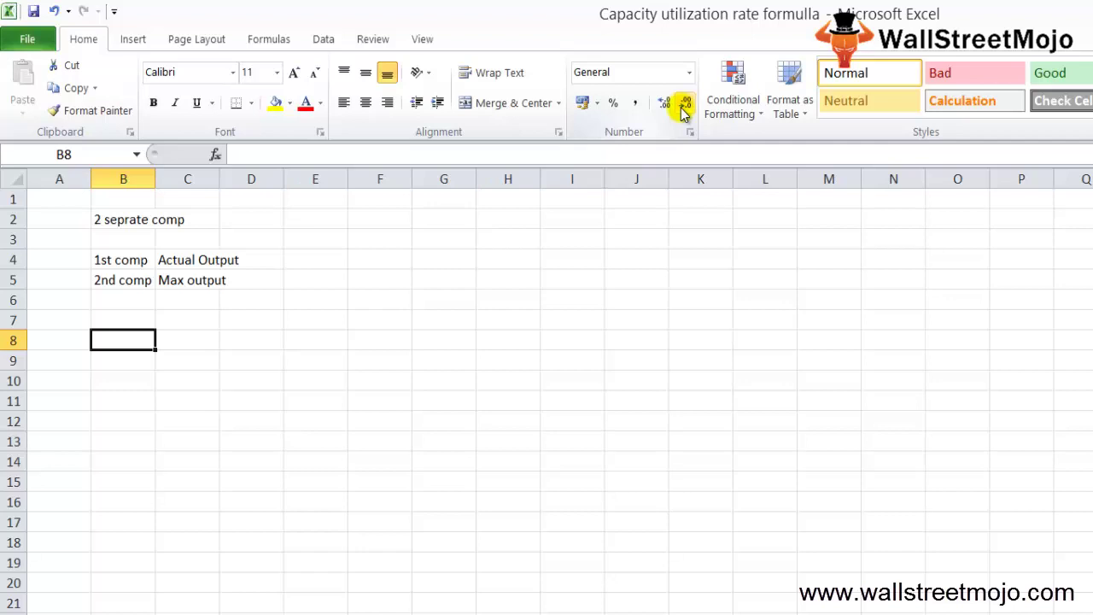
text(Produced)
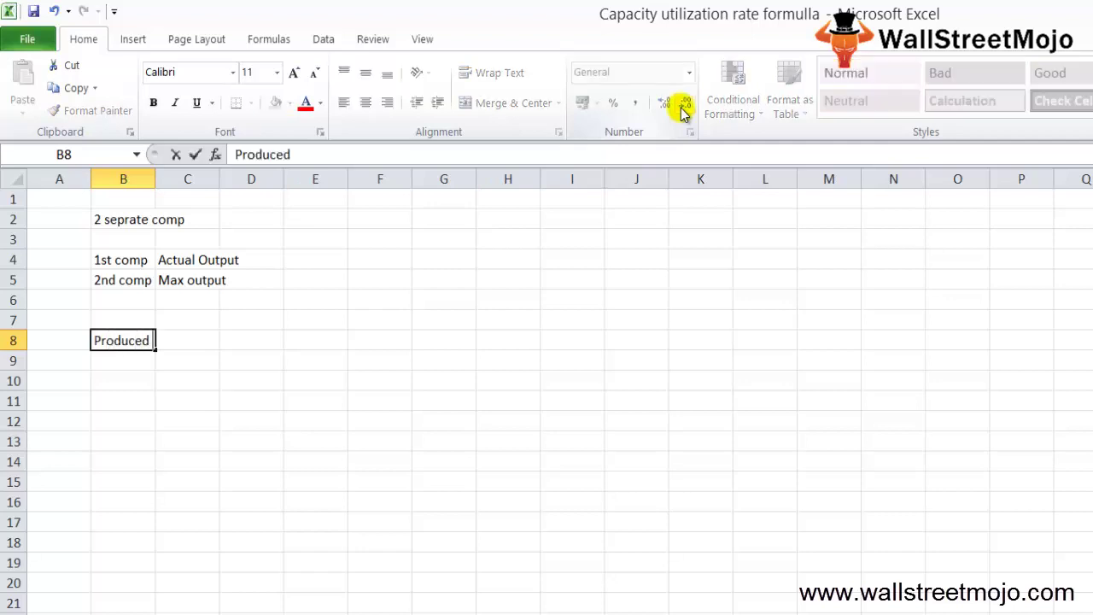
key(Return)
key(Right)
key(Left)
text(Actul)
key(BackSpace)
text(ally)
key(Return)
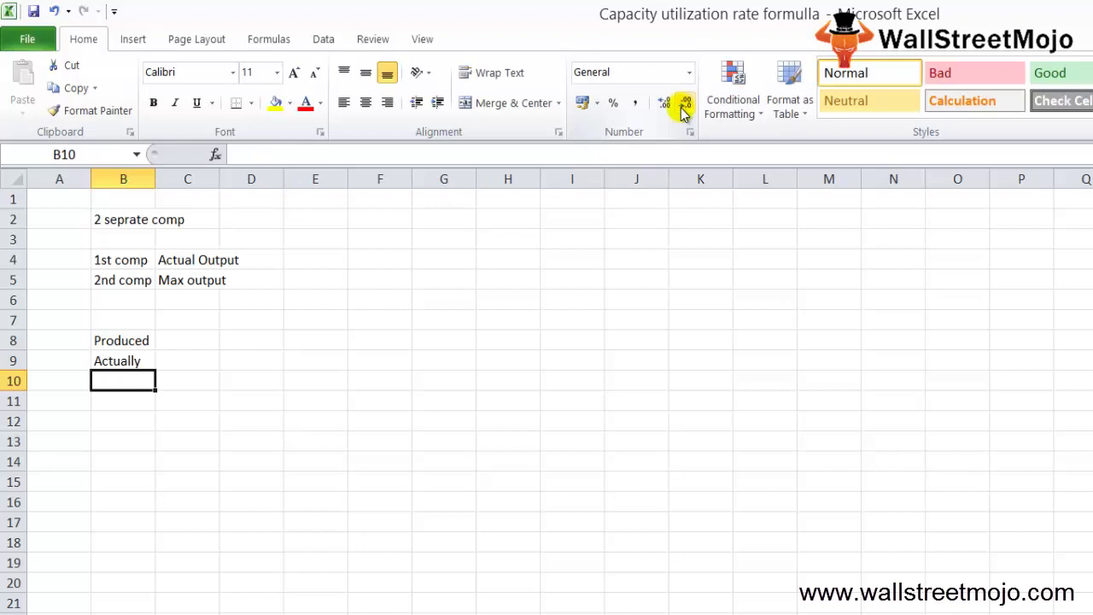
Add the line "How much the capactity" in B10 under the "Actually" entry.
text(How much the capactity)
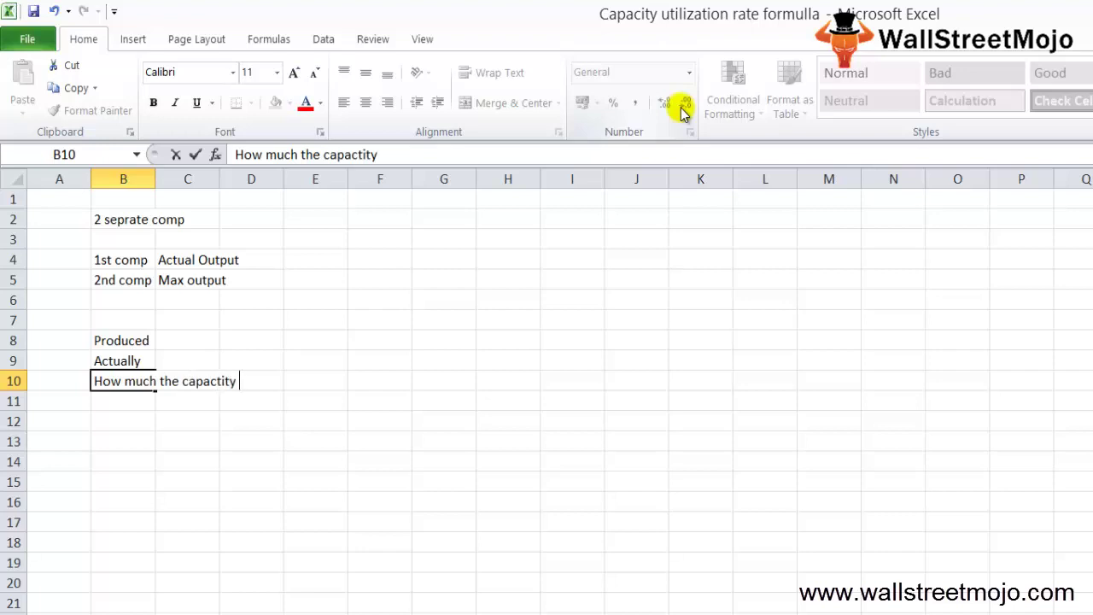
key(Return)
key(Down)
key(Down)
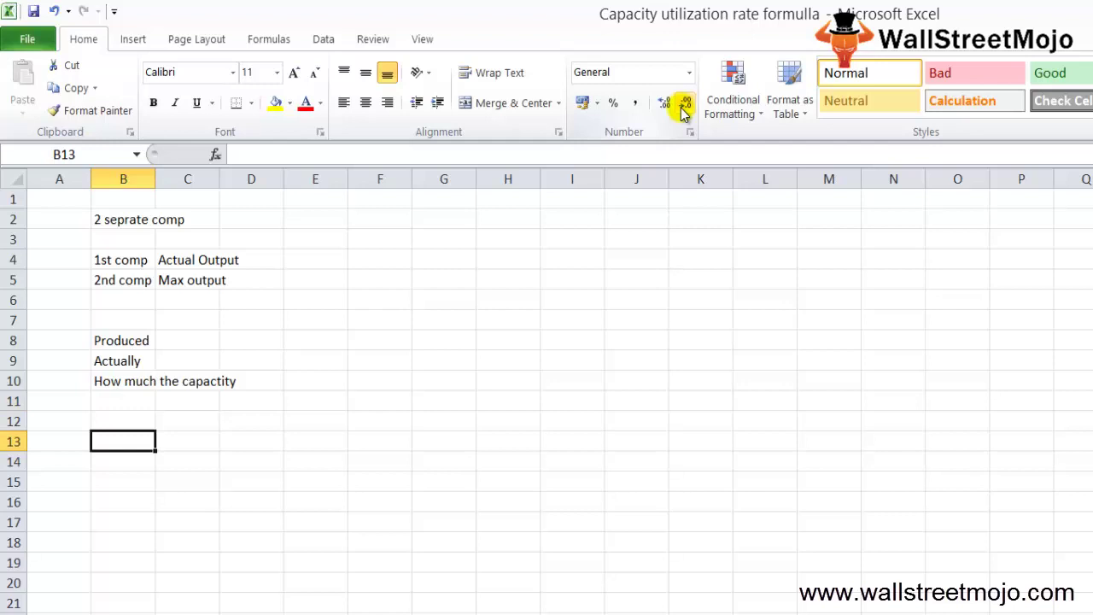
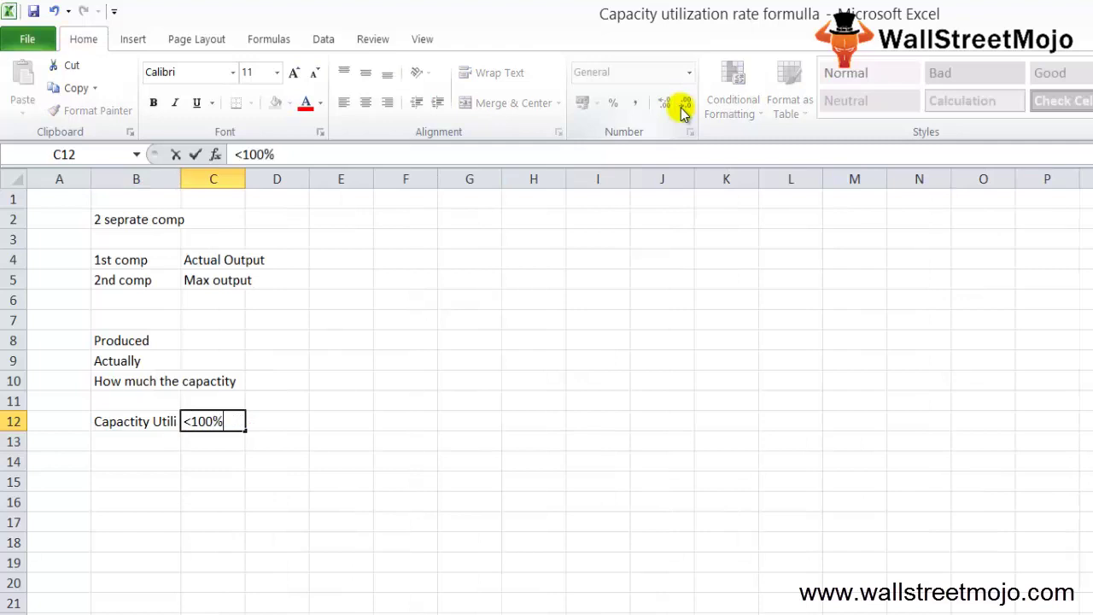
Complete the "Capactity Utili" row with "<100%" in C12 and "Increase" in E12.
key(Return)
key(Up)
key(Right)
key(Right)
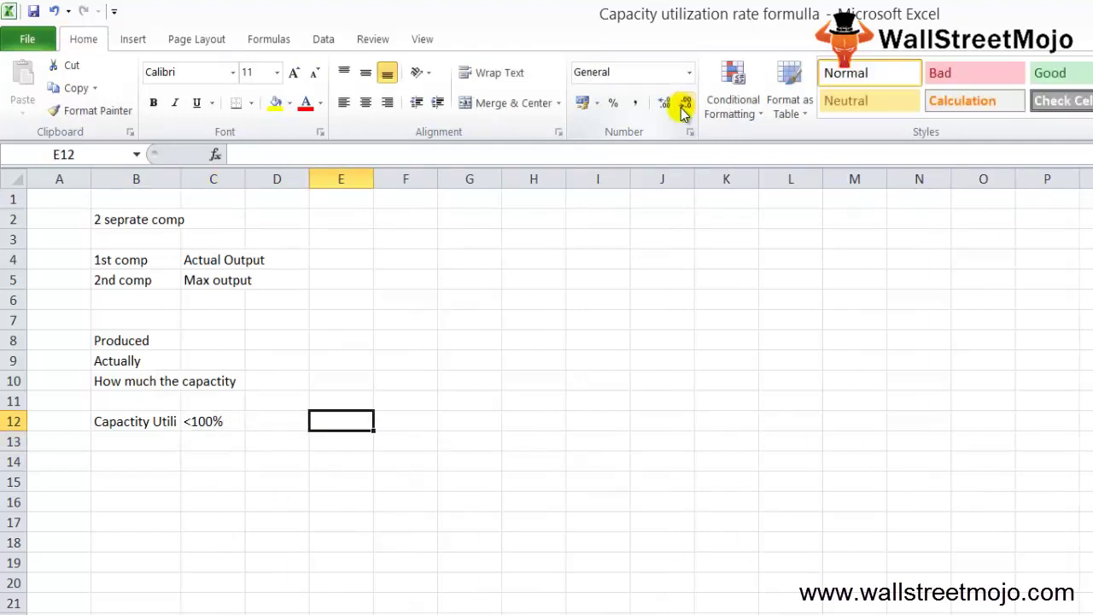
text(Increase)
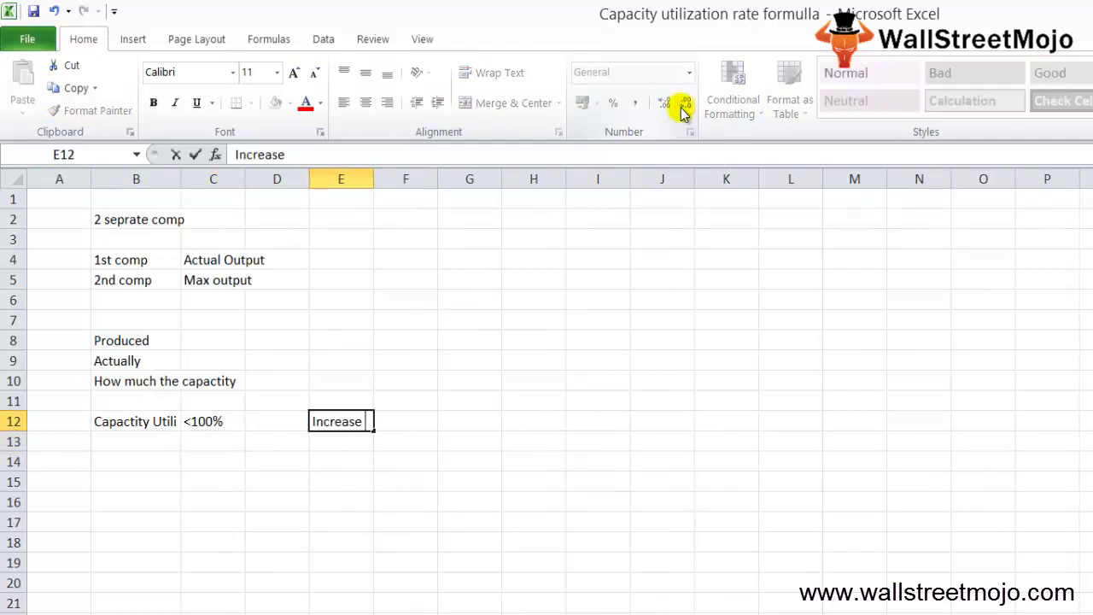
key(Down)
Enter the label "Slack" in B14, two rows below the capacity utilization row.
key(Down)
key(Down)
key(Down)
key(Left)
key(Left)
key(Left)
key(Up)
key(Up)
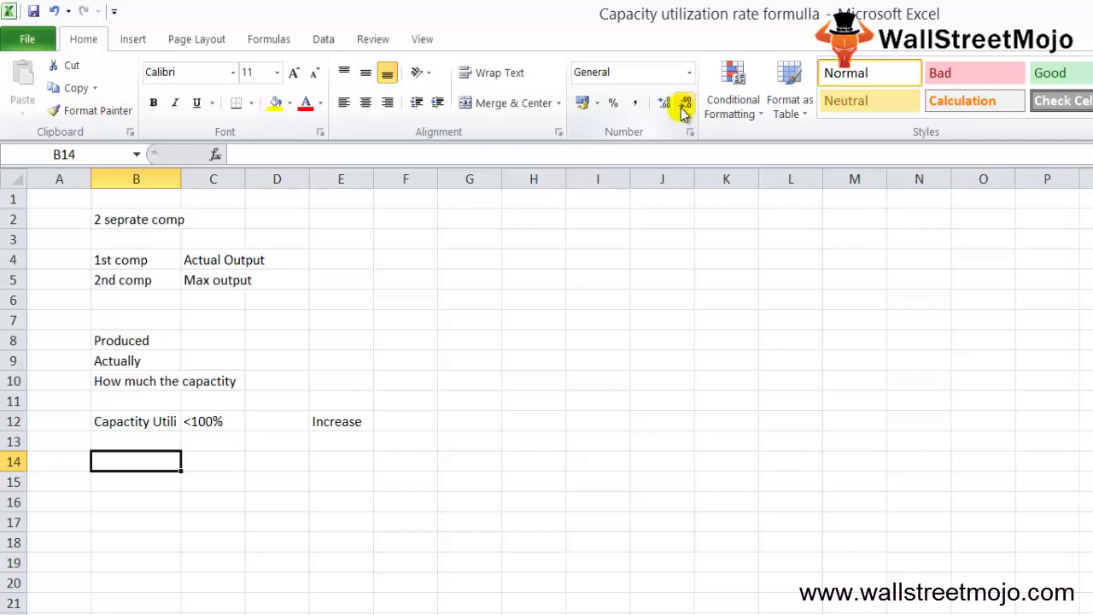
text(Slack)
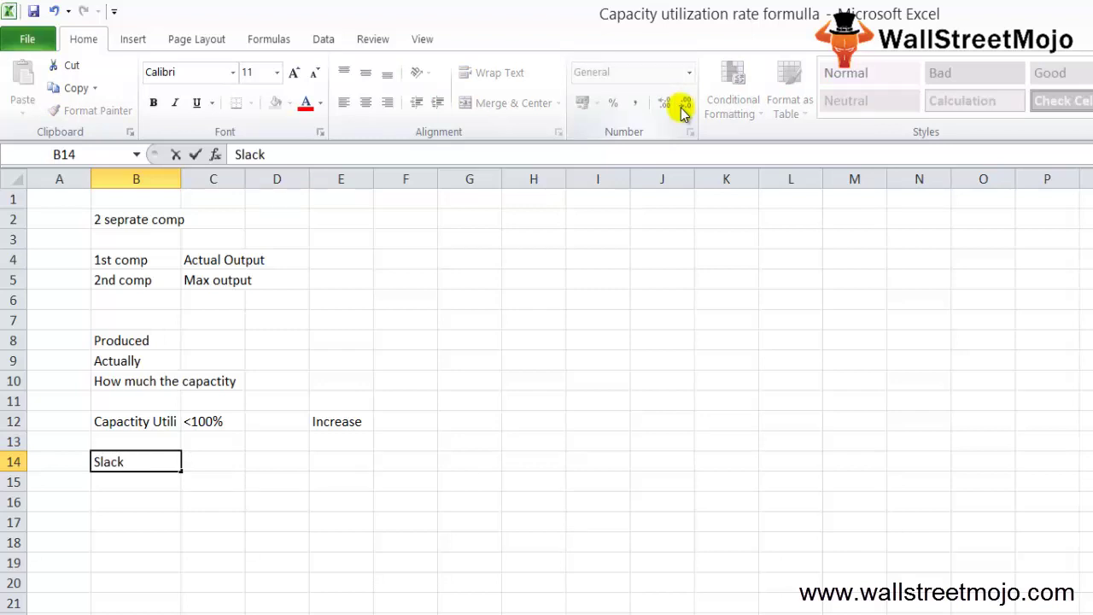
key(Return)
key(Return)
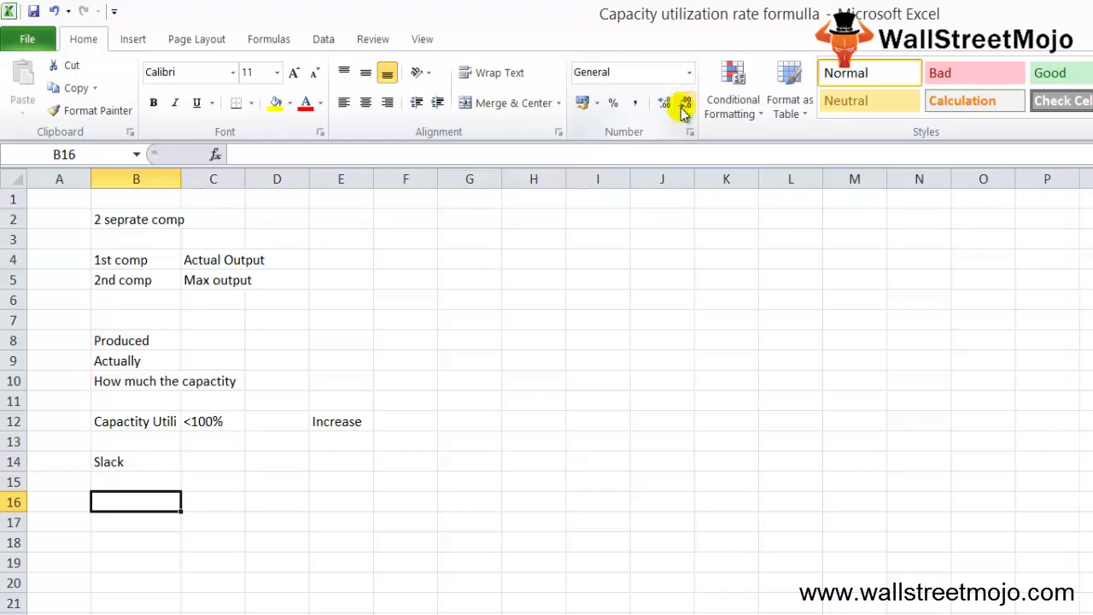
Enter 56% in C14 beside the "Slack" label.
key(Up)
key(Right)
key(Up)
text(5)
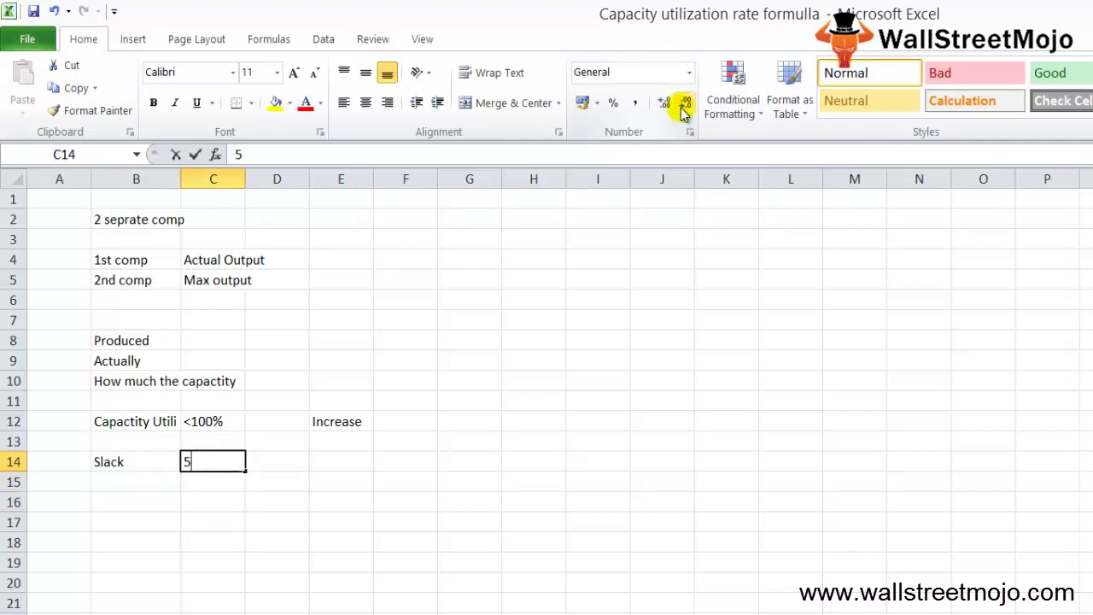
text(6%)
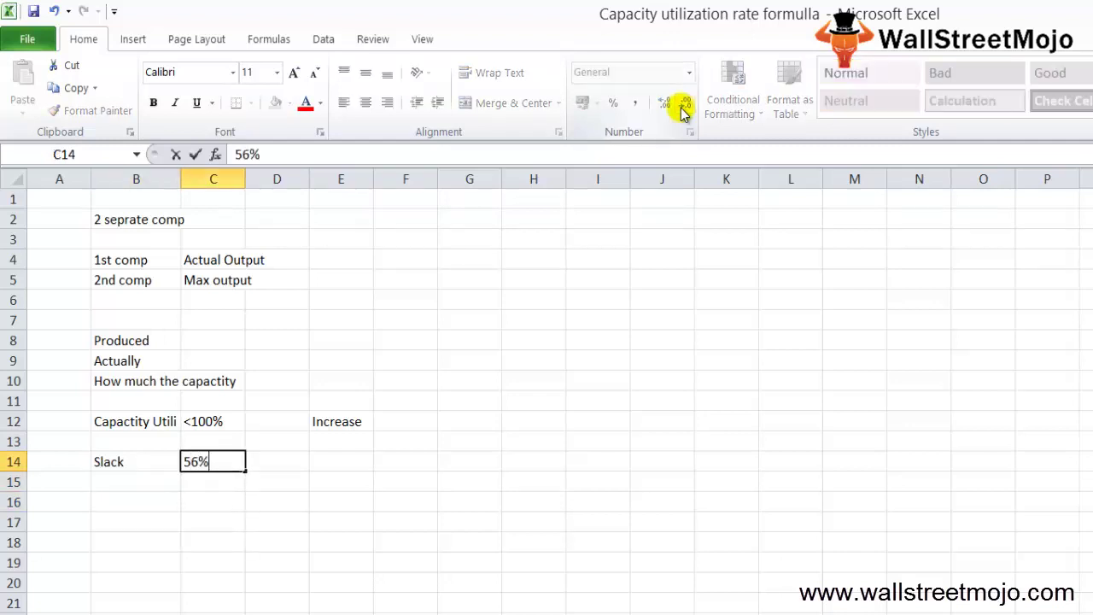
key(Return)
key(Up)
key(Right)
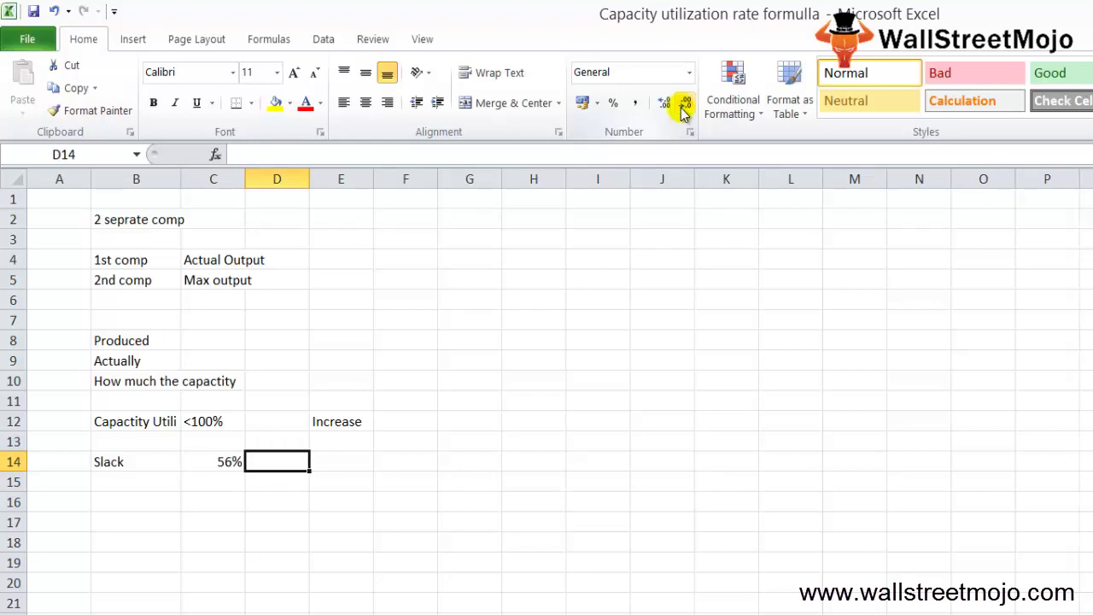
Write the note "% of capacity that the company coulnt utilize is called SLACK" in B16.
key(Down)
key(Down)
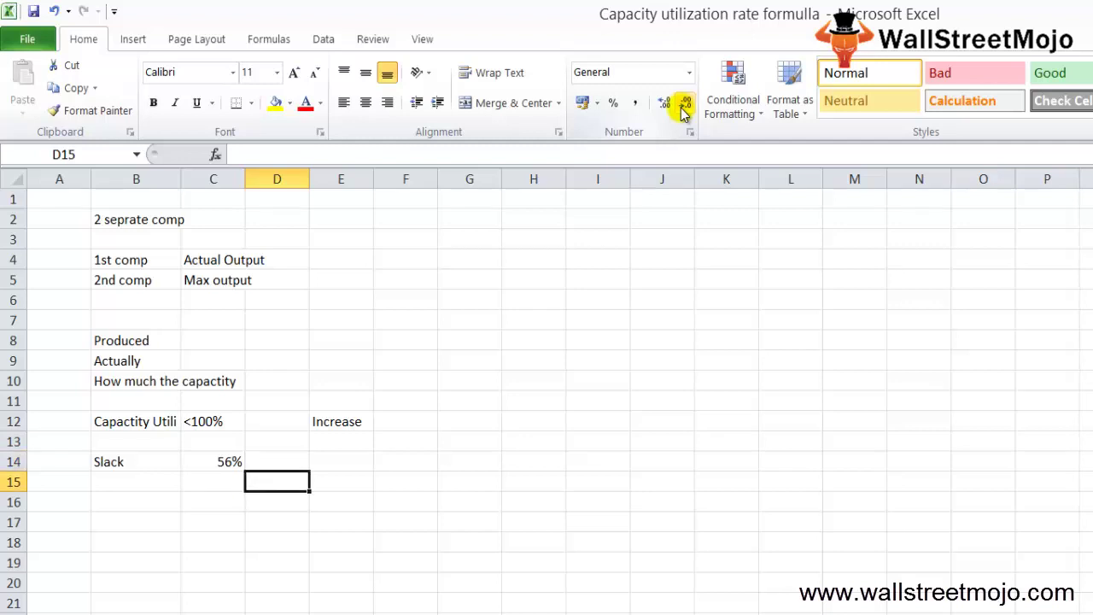
key(Left)
key(Left)
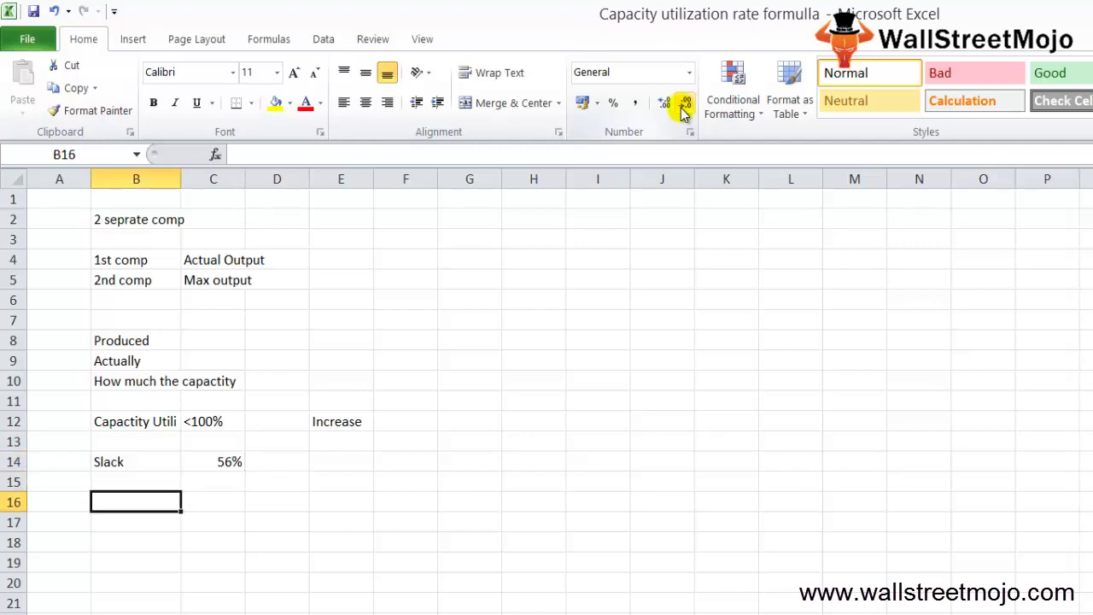
text(%)
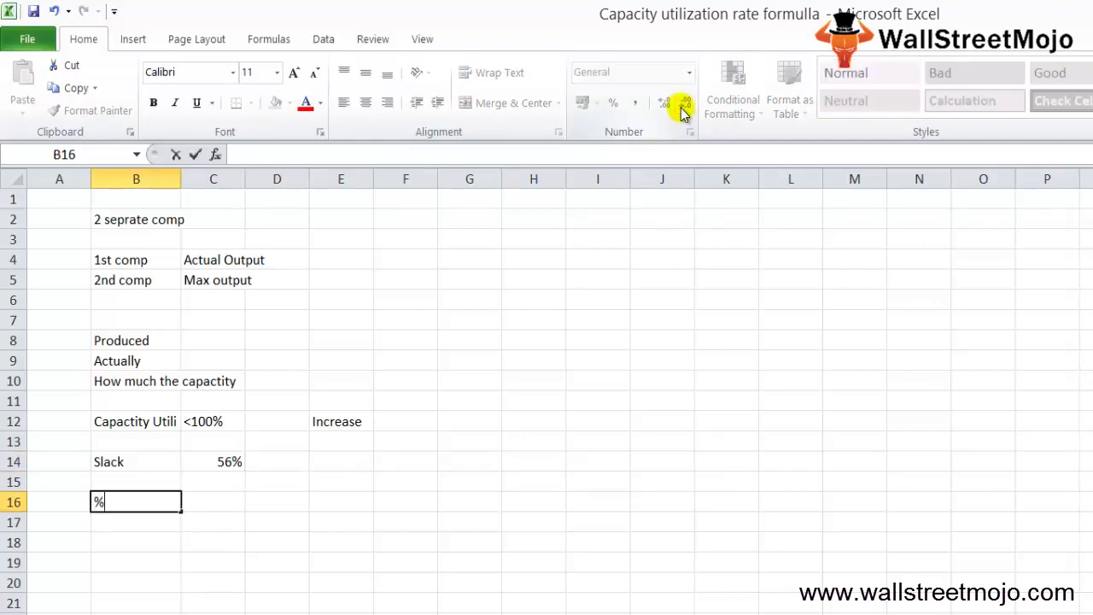
text( of capa)
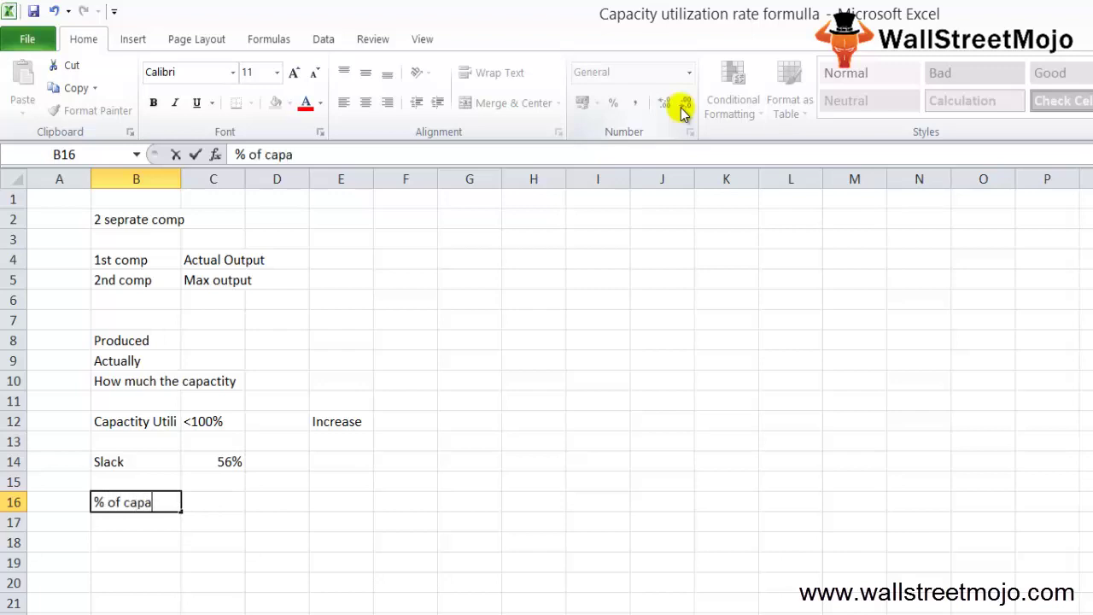
text(city that the company)
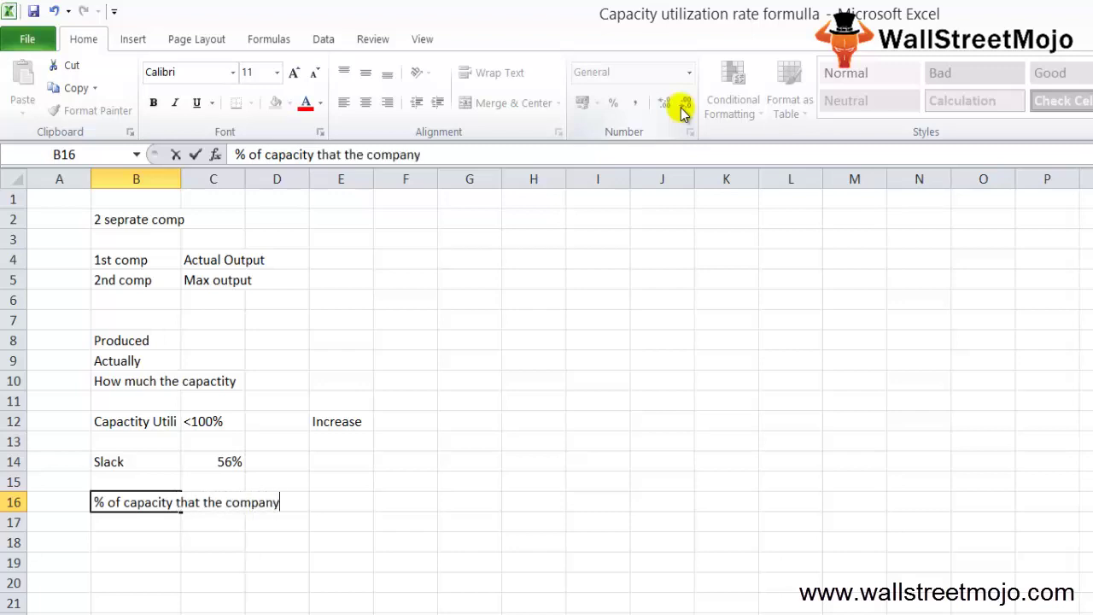
text( co)
key(BackSpace)
text(oulnt utilize )
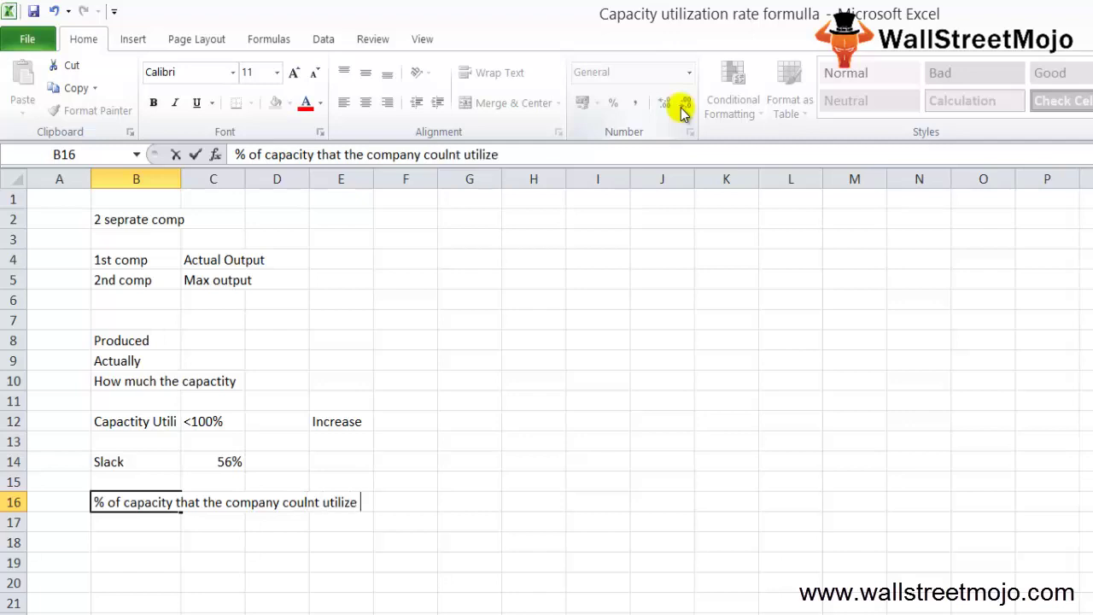
text(is called sl)
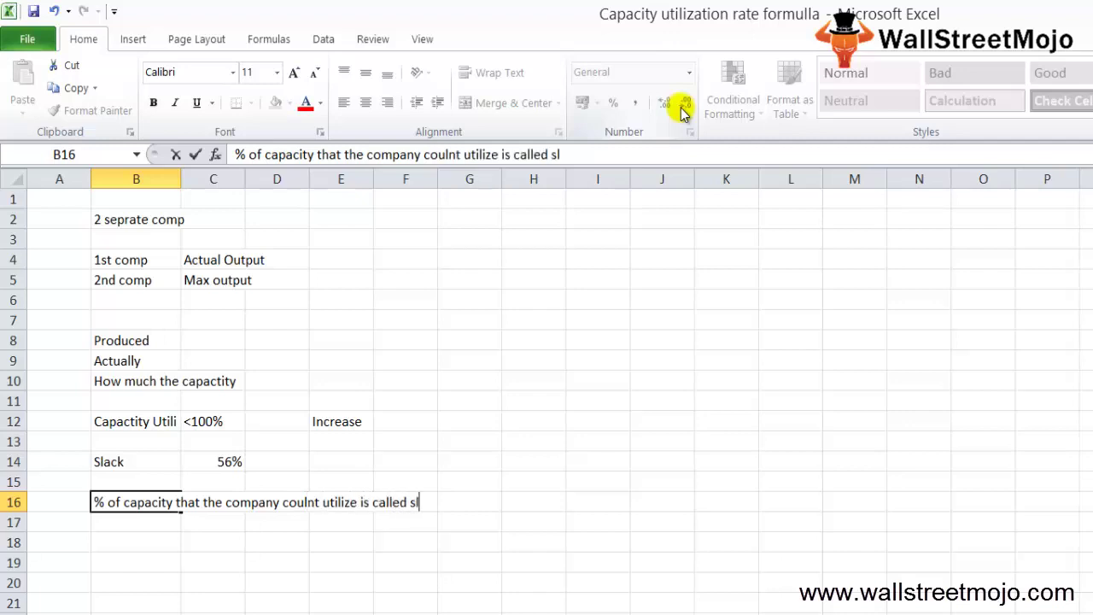
text(ac)
key(BackSpace)
key(BackSpace)
key(BackSpace)
key(BackSpace)
text(SLACK)
key(Return)
key(Up)
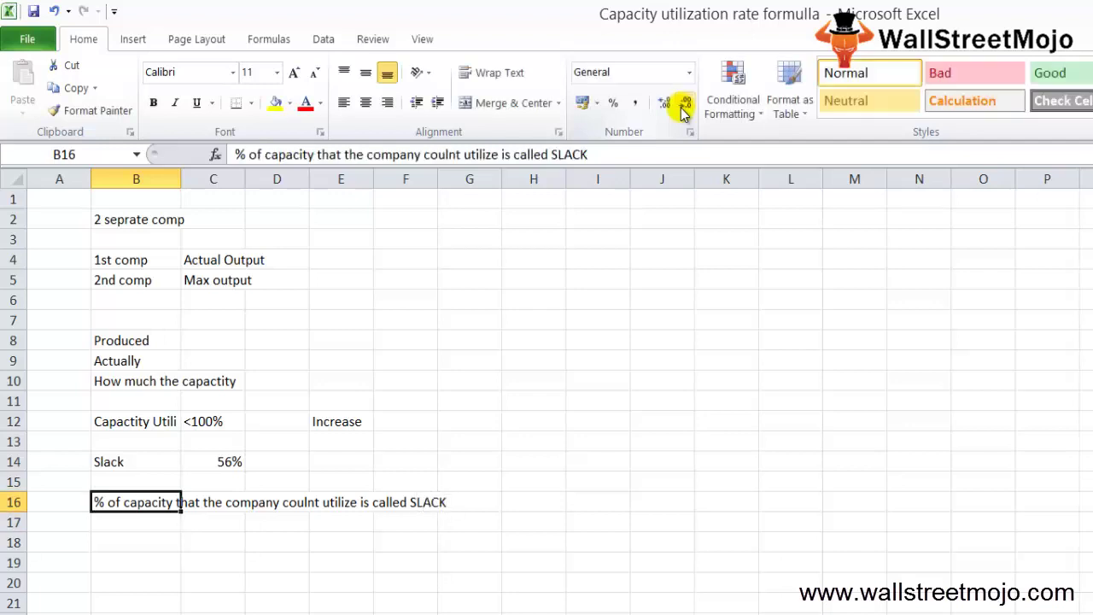
Calculate the remaining percentage in E19 with the formula =100%-56%.
key(Down)
key(Down)
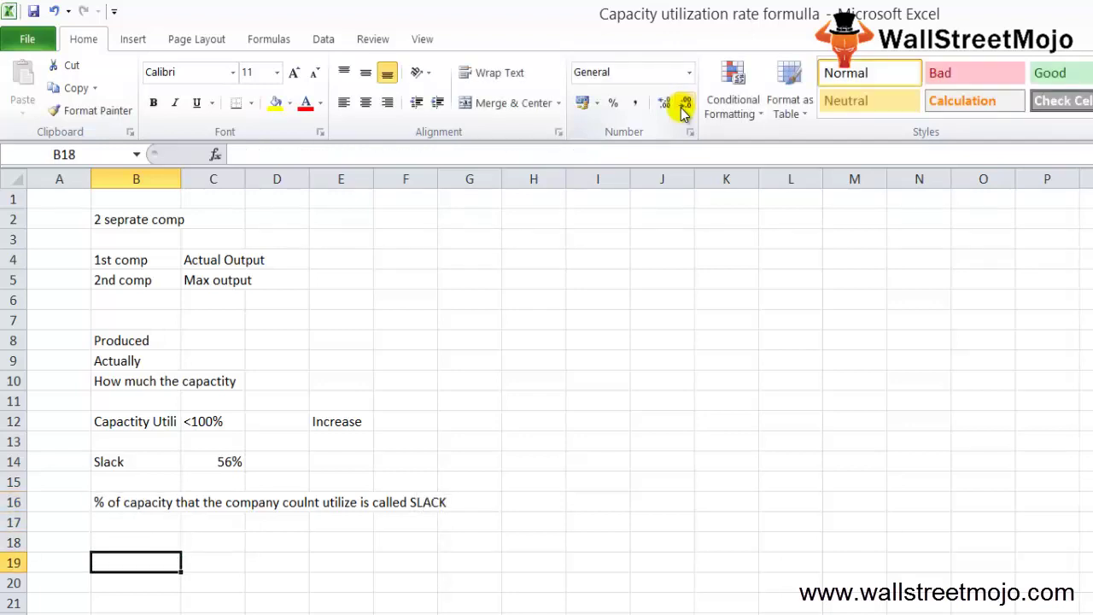
key(Right)
key(Right)
key(Right)
key(Down)
text(=)
key(Up)
key(Up)
key(Up)
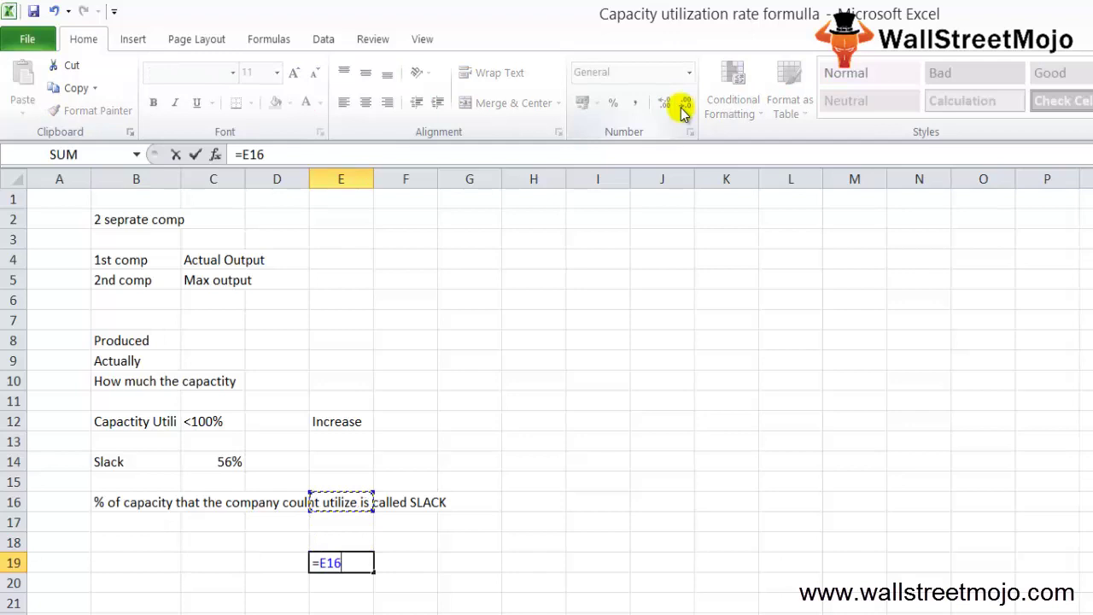
key(BackSpace)
key(BackSpace)
key(BackSpace)
text(100)
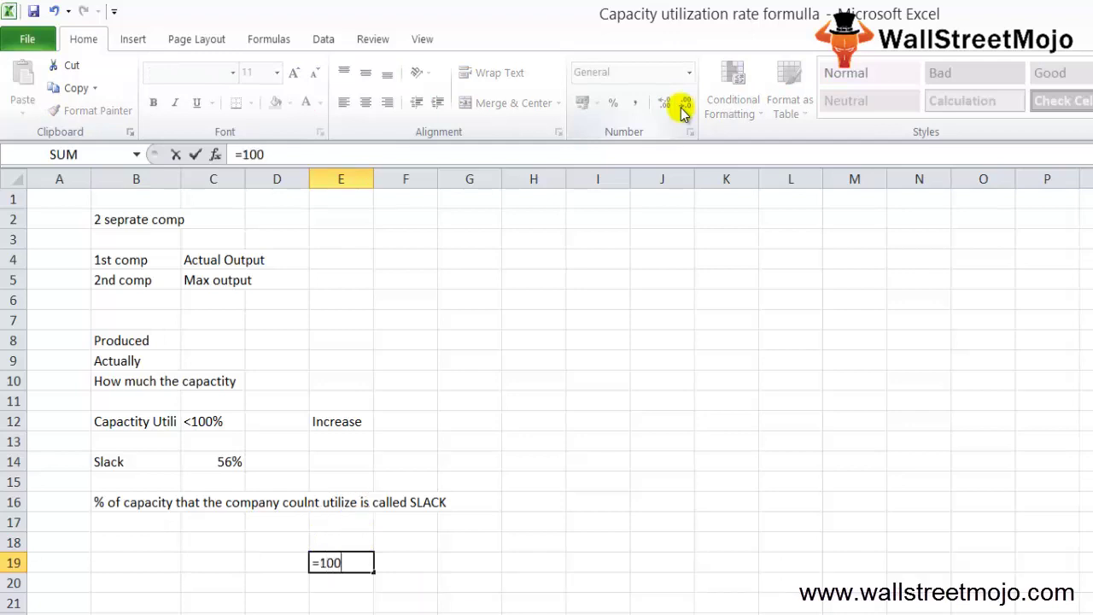
text(%-1111)
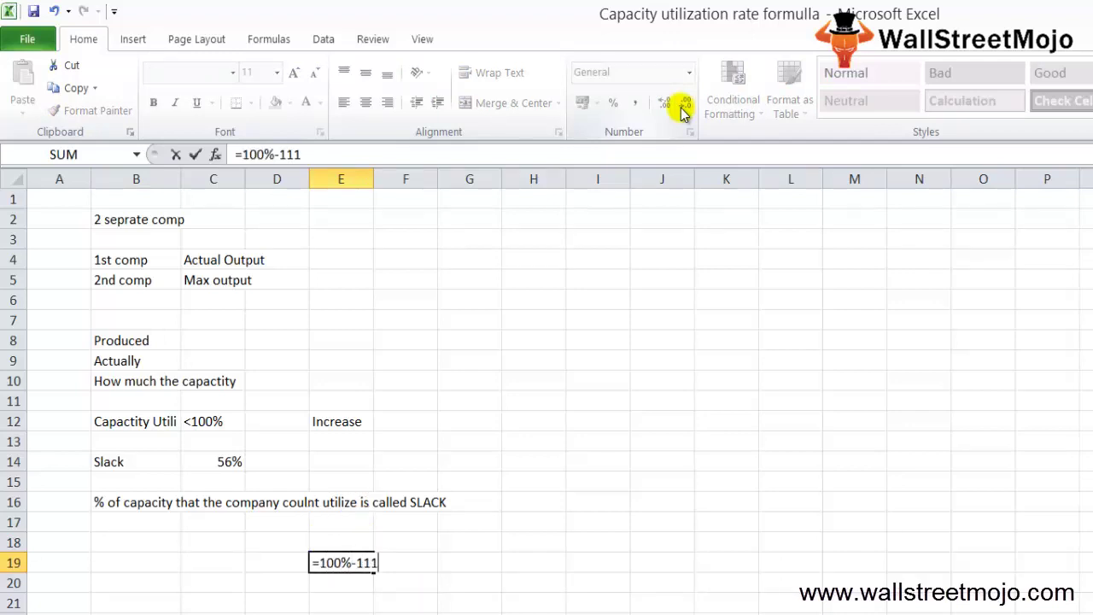
key(BackSpace)
key(BackSpace)
key(BackSpace)
key(BackSpace)
text(56%)
key(ctrl+Return)
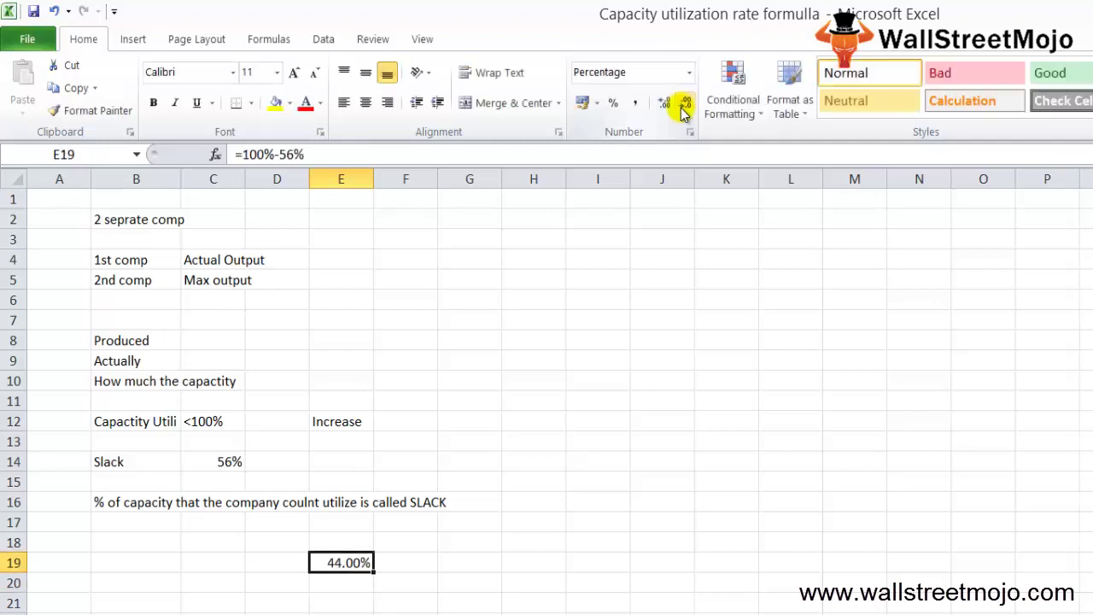
Select the whole block of notes from E19 up to A1 to review it.
key(shift+Up)
key(shift+Up)
key(shift+Up)
key(shift+Up)
key(shift+Up)
key(shift+Up)
key(shift+Up)
key(shift+Up)
key(shift+Up)
key(shift+Up)
key(shift+Up)
key(shift+Up)
key(shift+Up)
key(shift+Up)
key(shift+Up)
key(shift+Up)
key(shift+Up)
key(shift+Up)
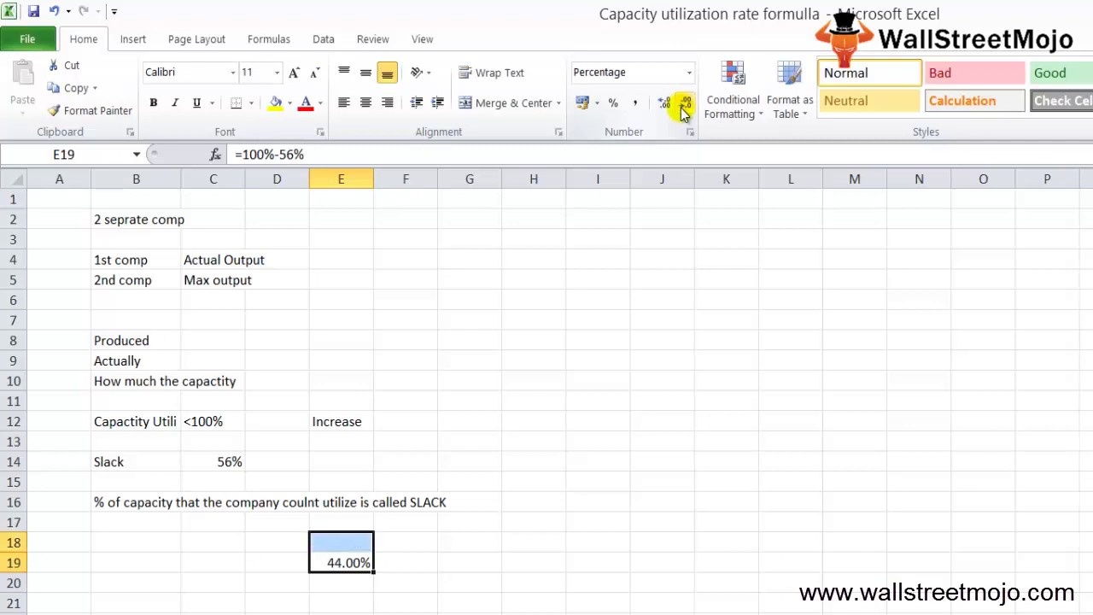
key(shift+Left)
key(shift+Left)
key(shift+Left)
key(shift+Left)
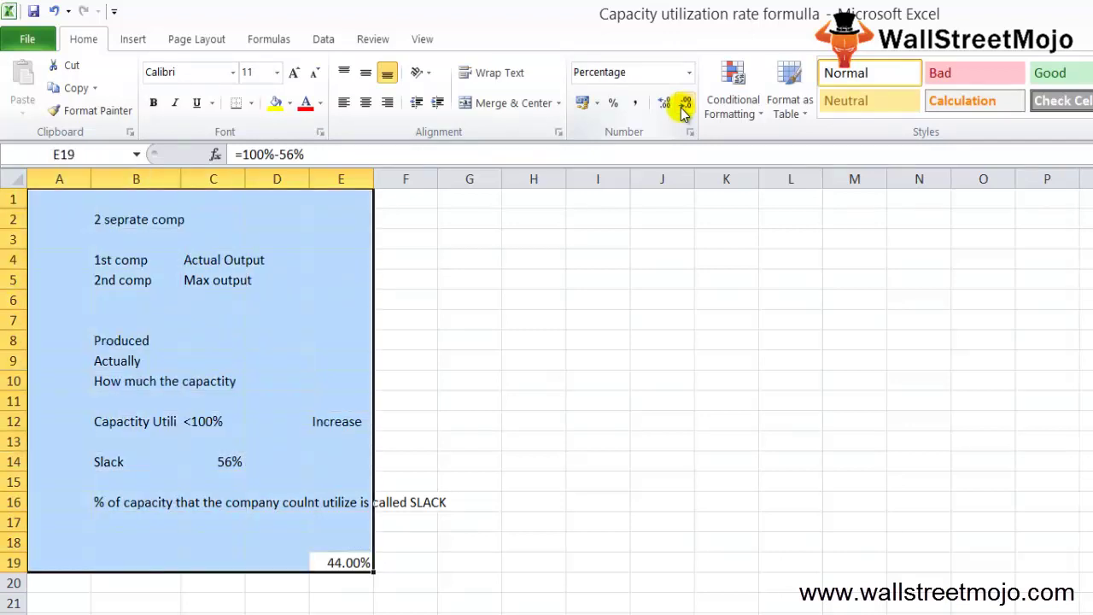
Switch to the next worksheet and enter the heading "use" in B2.
key(ctrl+Page_Down)
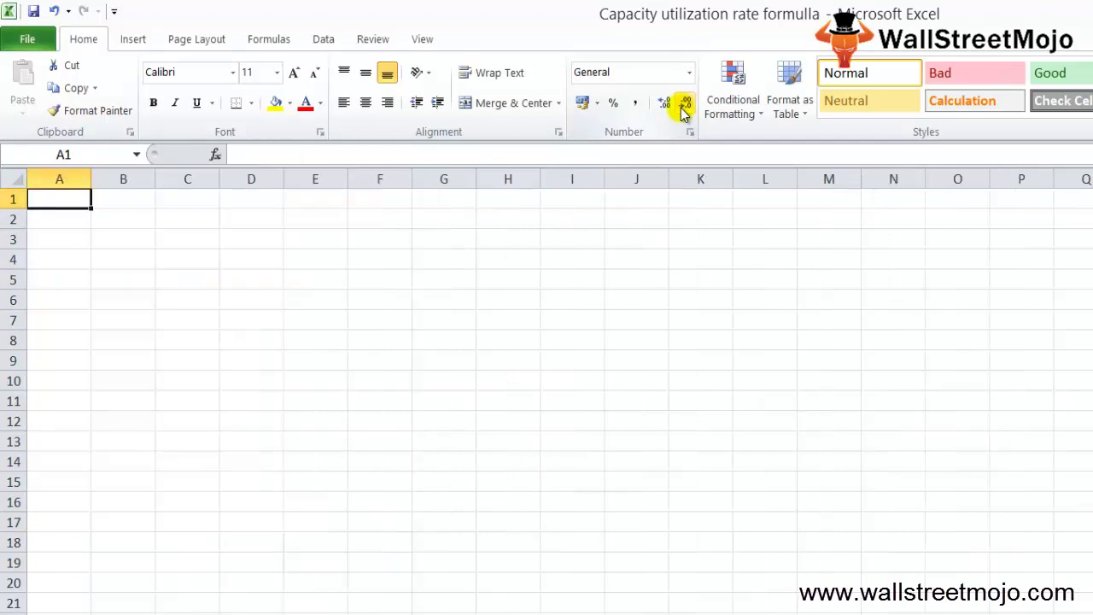
key(Right)
key(Down)
key(F2)
text(use)
key(Return)
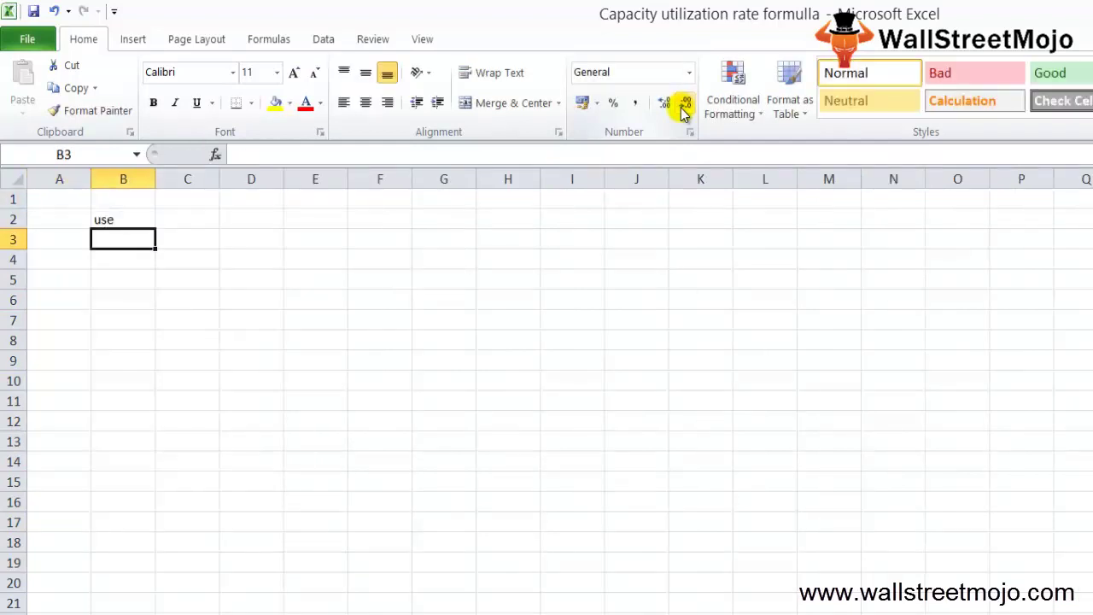
Change the heading in B2 to uppercase "USE".
key(Up)
key(F2)
key(Escape)
key(Return)
Enter the company name "KG INC" in B6.
key(Down)
key(Down)
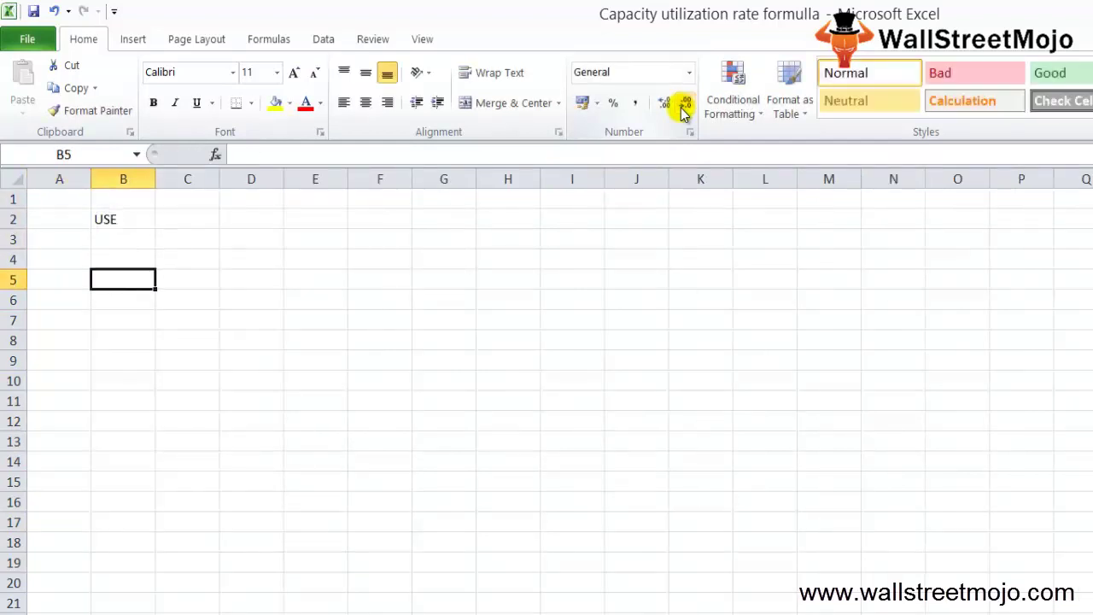
key(Down)
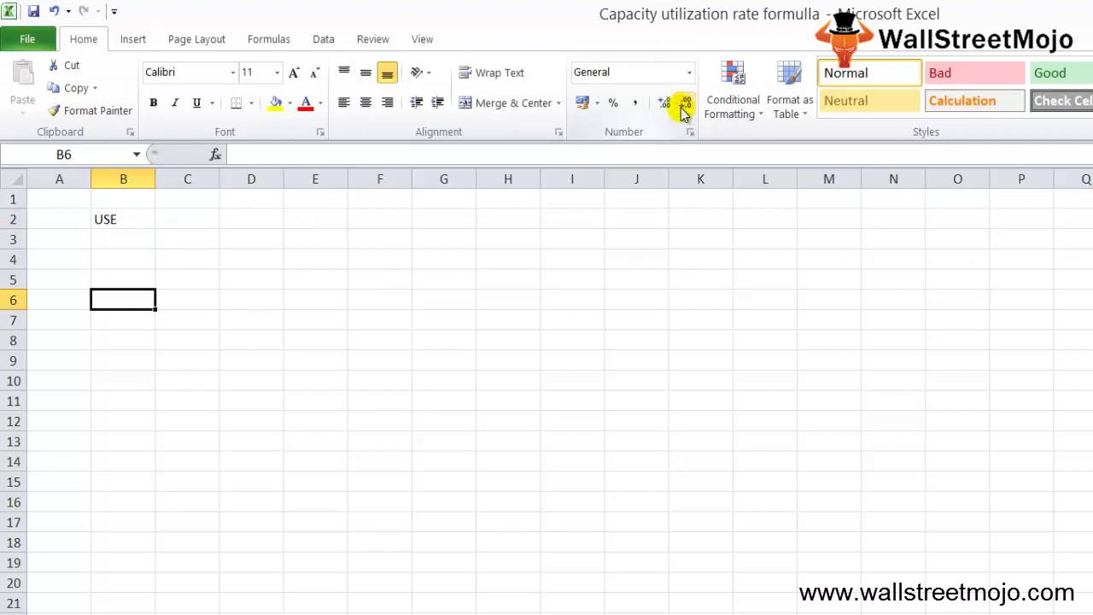
key(F2)
text(p)
key(BackSpace)
text(kg inc)
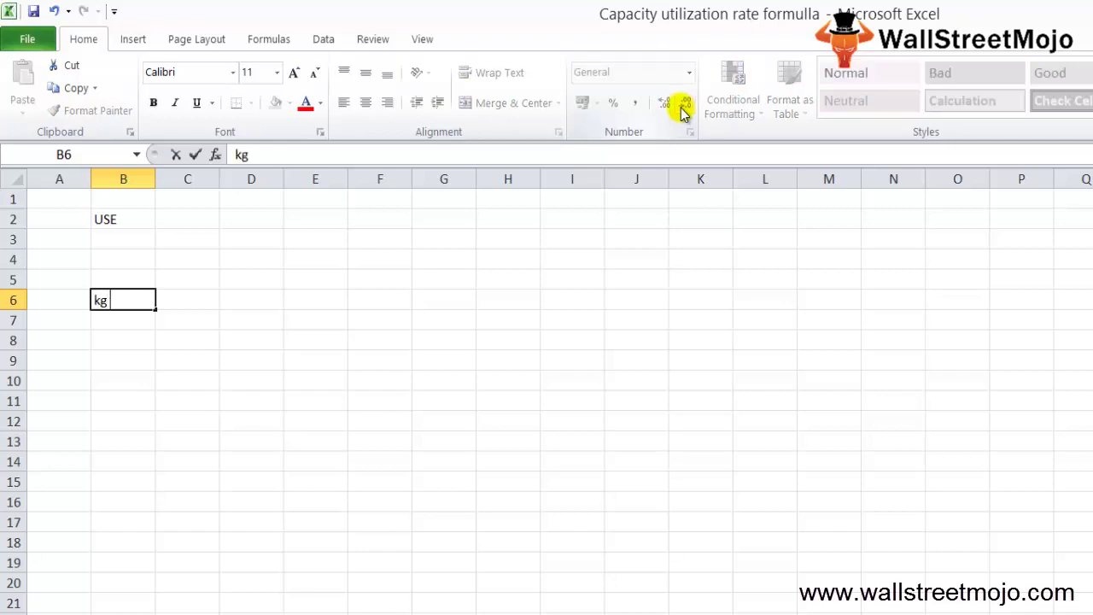
key(BackSpace)
key(BackSpace)
key(BackSpace)
key(BackSpace)
key(BackSpace)
key(BackSpace)
text(KG INC)
key(Return)
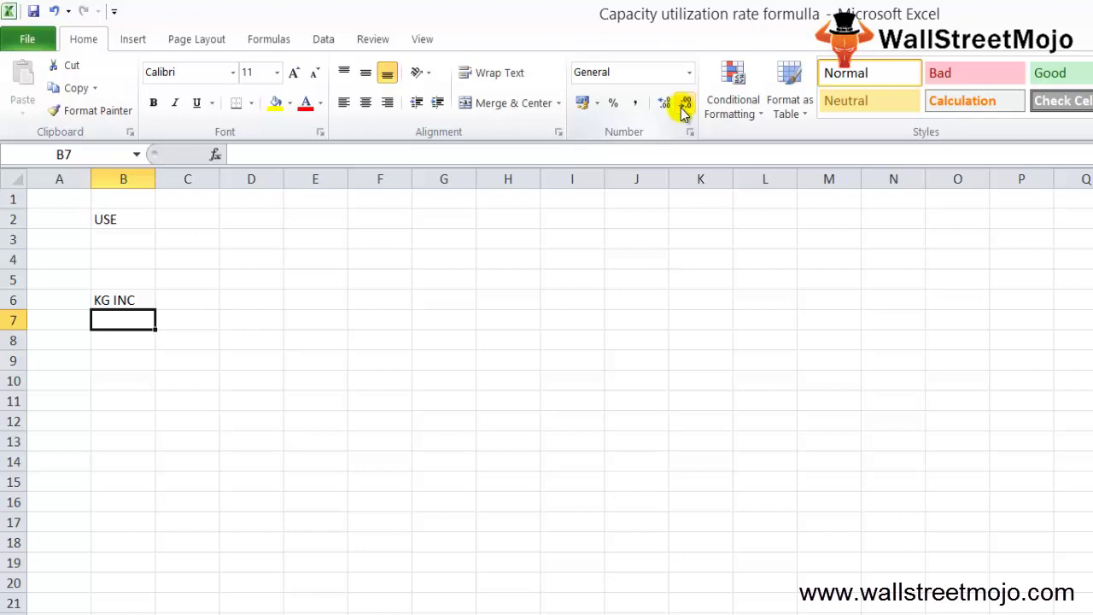
Enter the label "Produce" in B8 with the value 80000 beside it in C8.
key(Right)
key(Left)
key(Down)
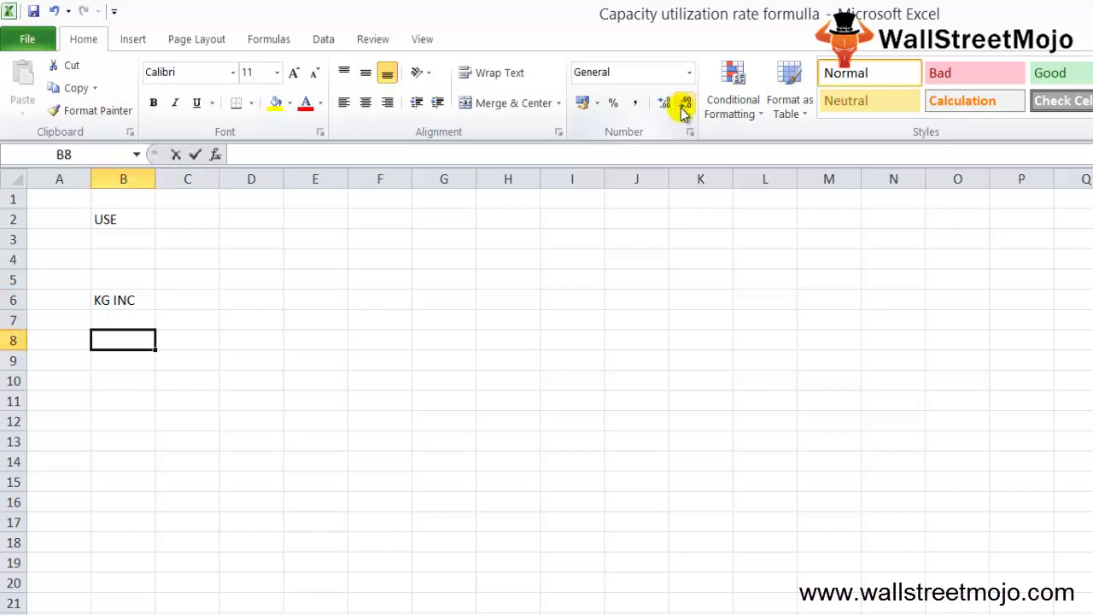
text(pRODUCE)
key(Right)
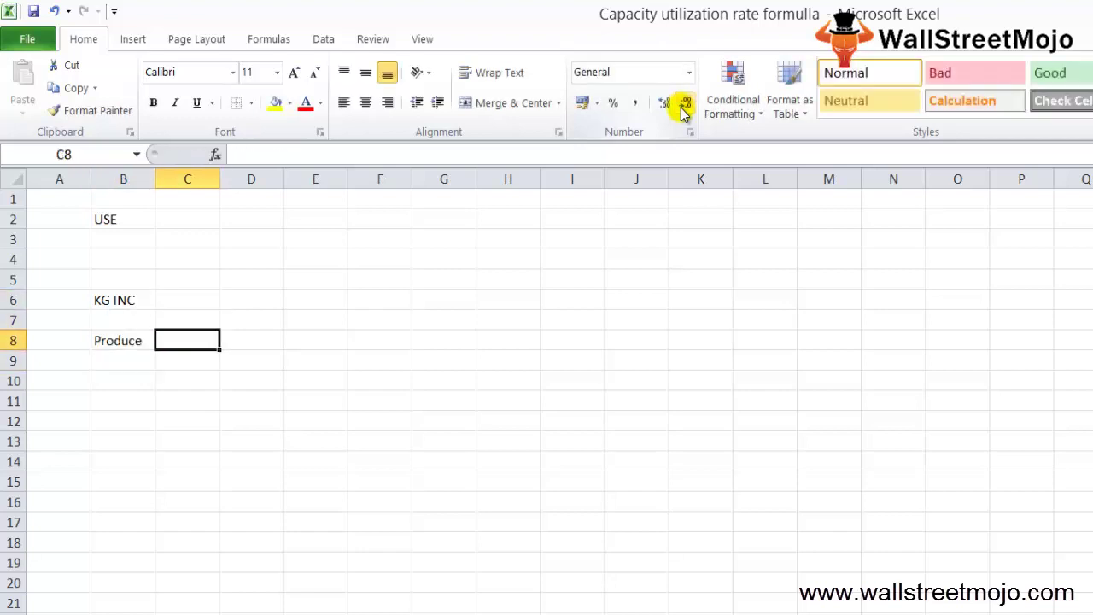
text(80000)
key(Left)
Enter the label "Rate" in B9, below Produce.
key(Down)
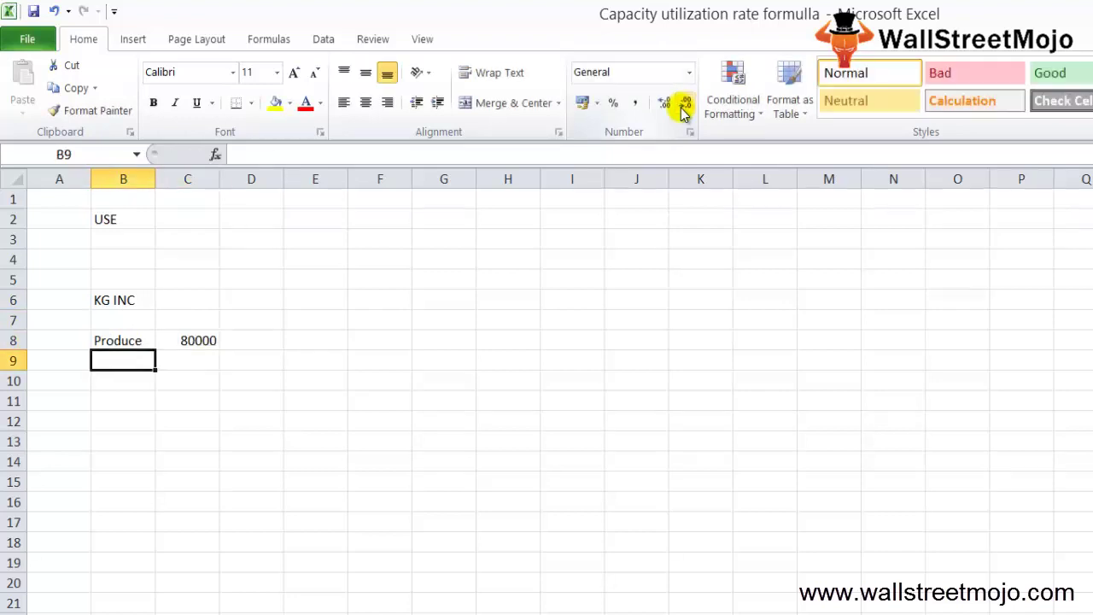
text(000)
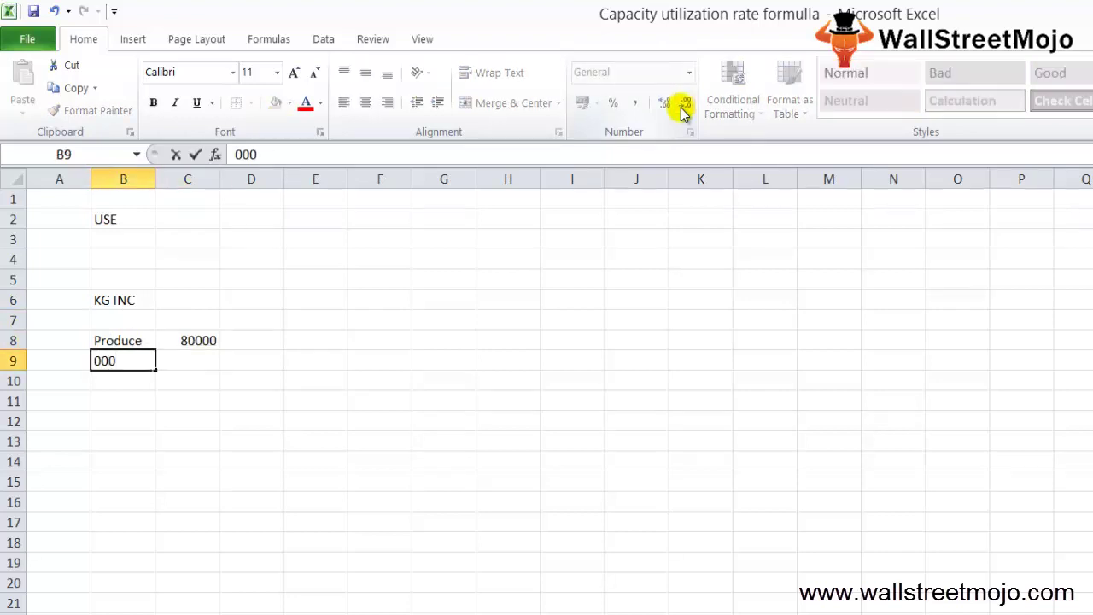
key(BackSpace)
key(BackSpace)
key(BackSpace)
text(Rate)
key(Return)
key(Up)
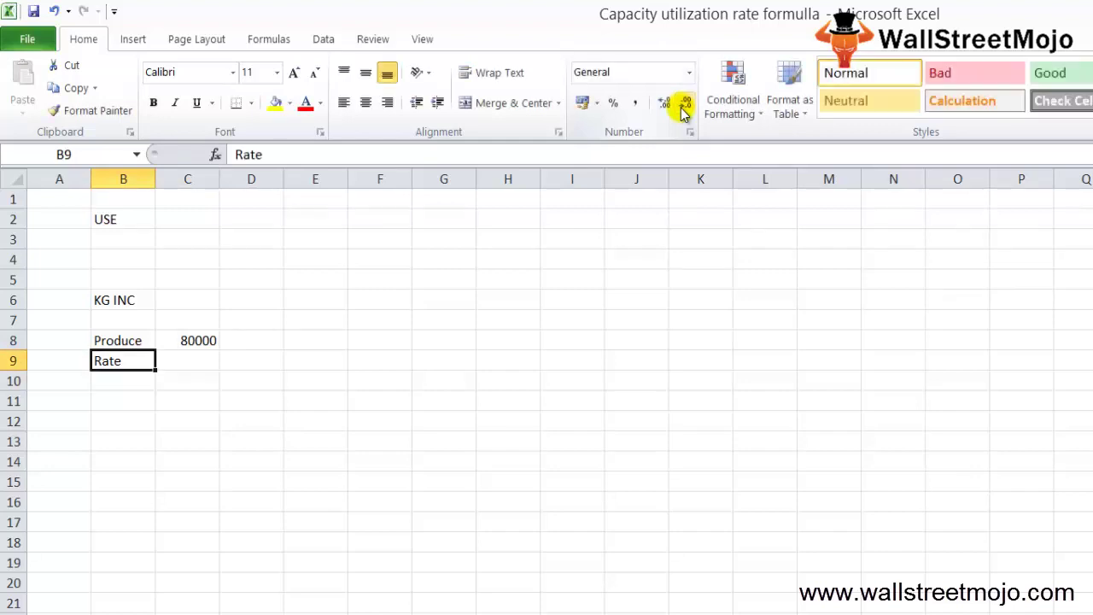
Enter the rate 1 in C9 and the unit "PU" in D9.
key(Right)
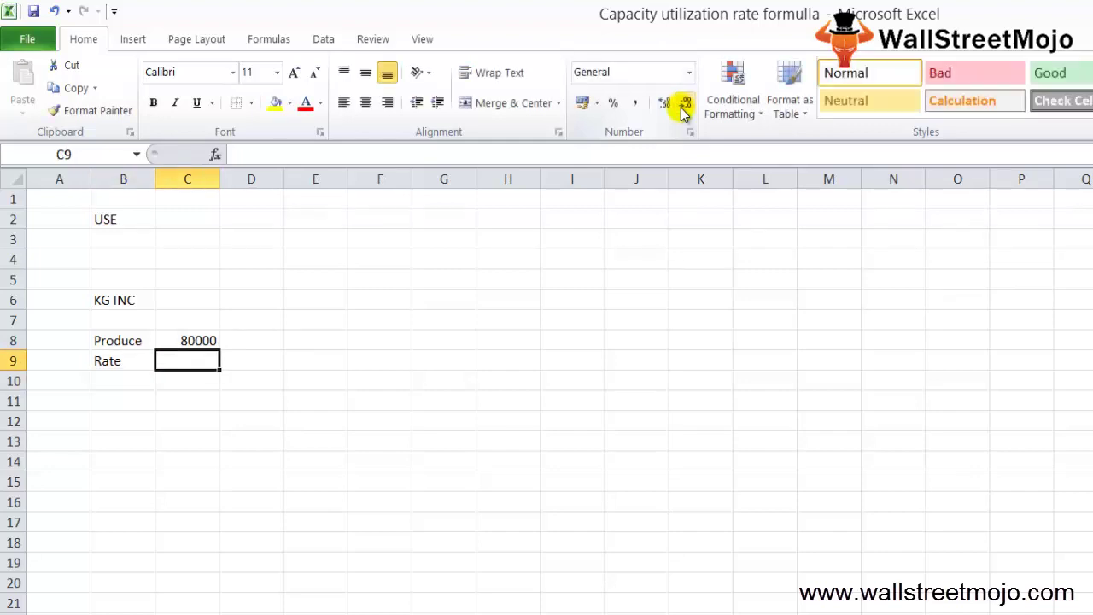
text($1)
key(Return)
key(Up)
key(F2)
key(Return)
key(Up)
key(Right)
text(PU)
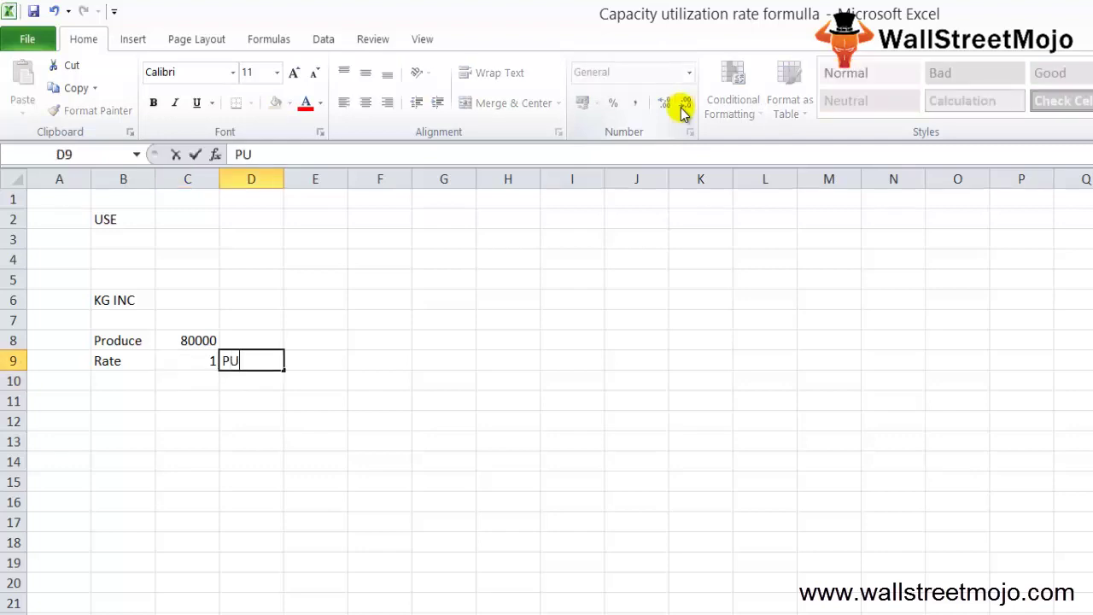
key(Return)
Enter the label "Potential Output" in B11 with the value 17000 in C11.
key(Left)
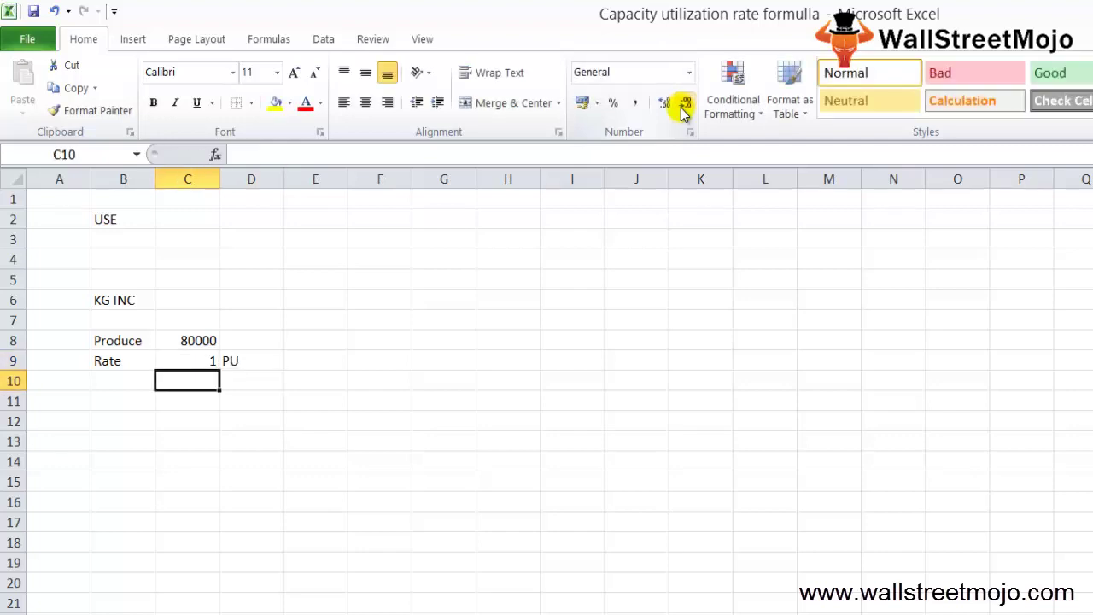
key(Left)
key(Down)
key(Up)
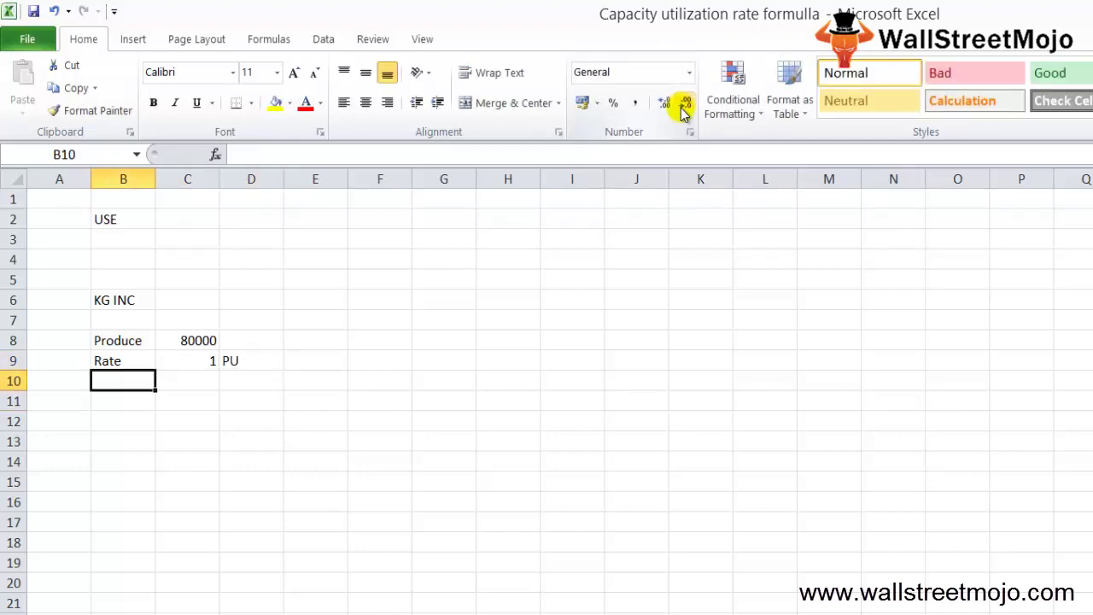
key(Down)
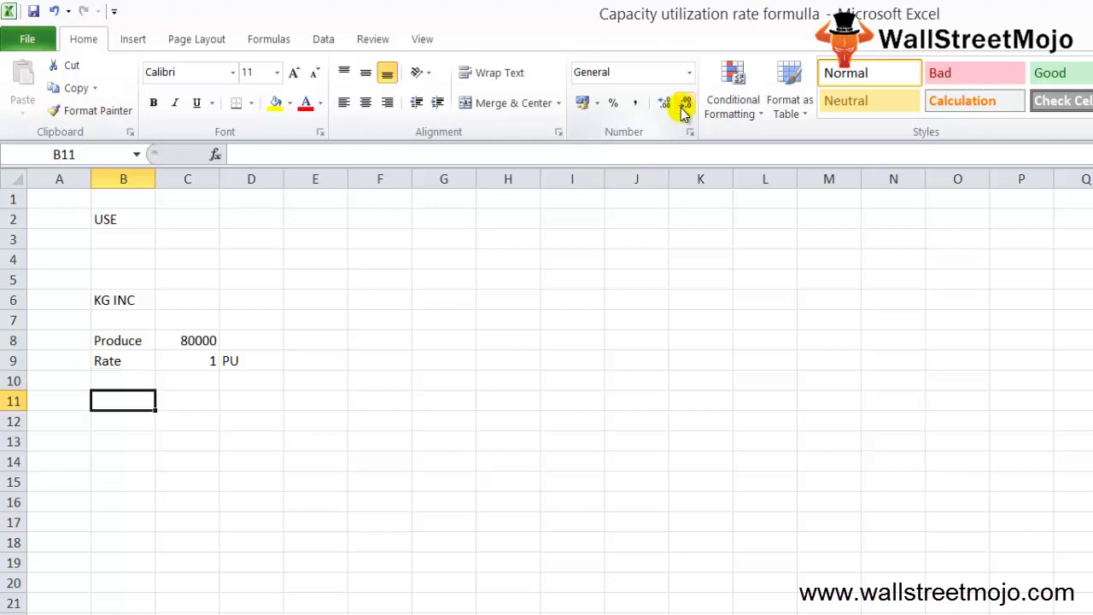
text(Potential Output)
key(Return)
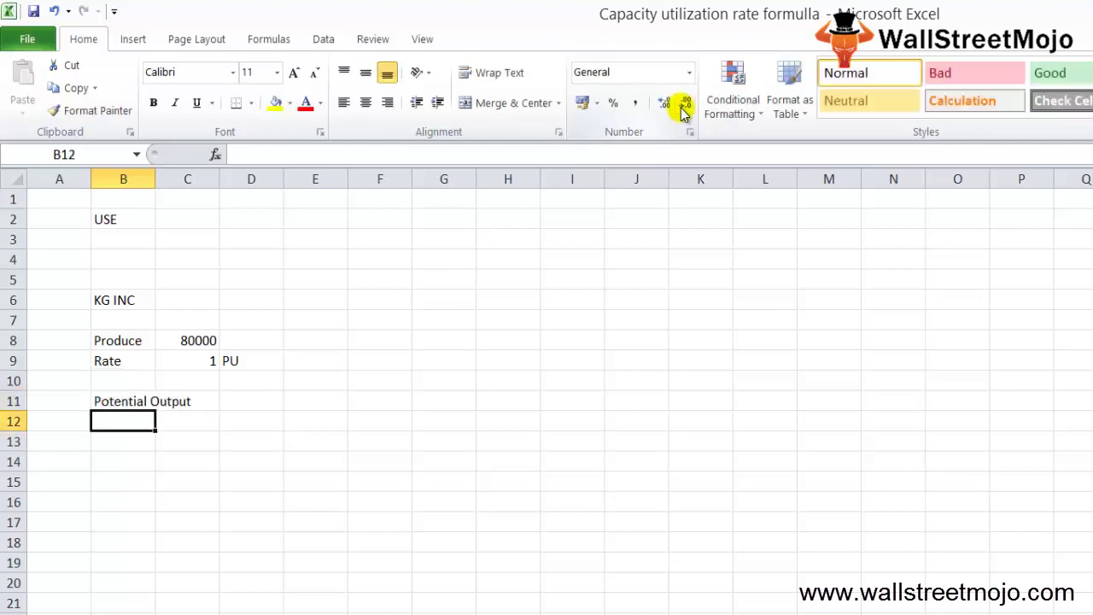
key(Up)
key(Right)
text(17000)
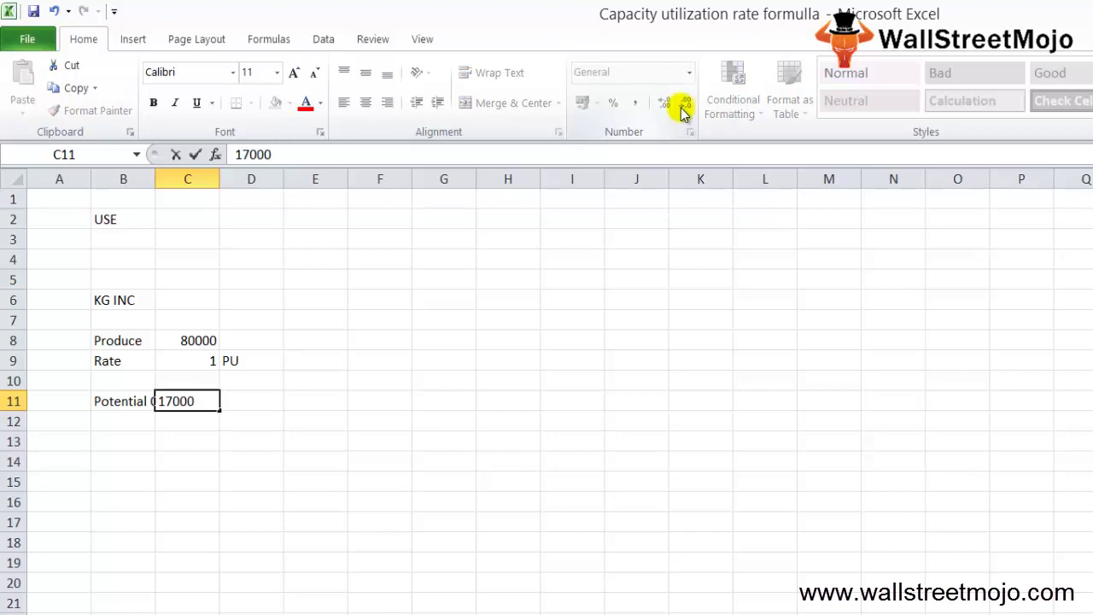
key(Return)
Calculate the capacity utilization rate in C14 with the formula =C8/C11.
key(Up)
key(Up)
key(Up)
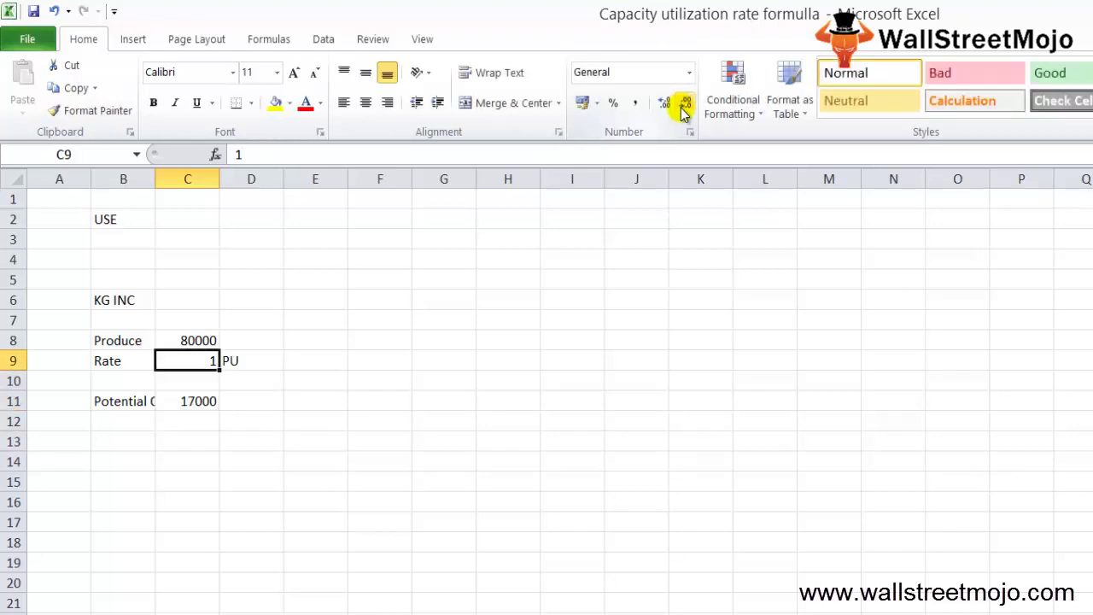
key(Down)
key(Down)
key(Down)
key(Down)
key(Down)
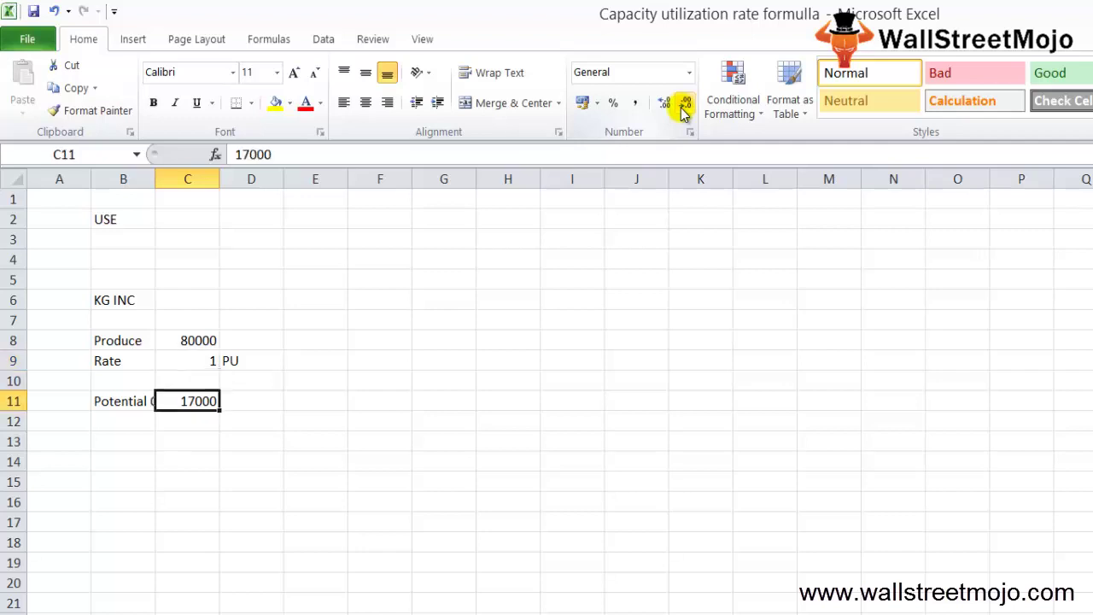
text(=)
key(Up)
key(Up)
key(Up)
key(Up)
key(Up)
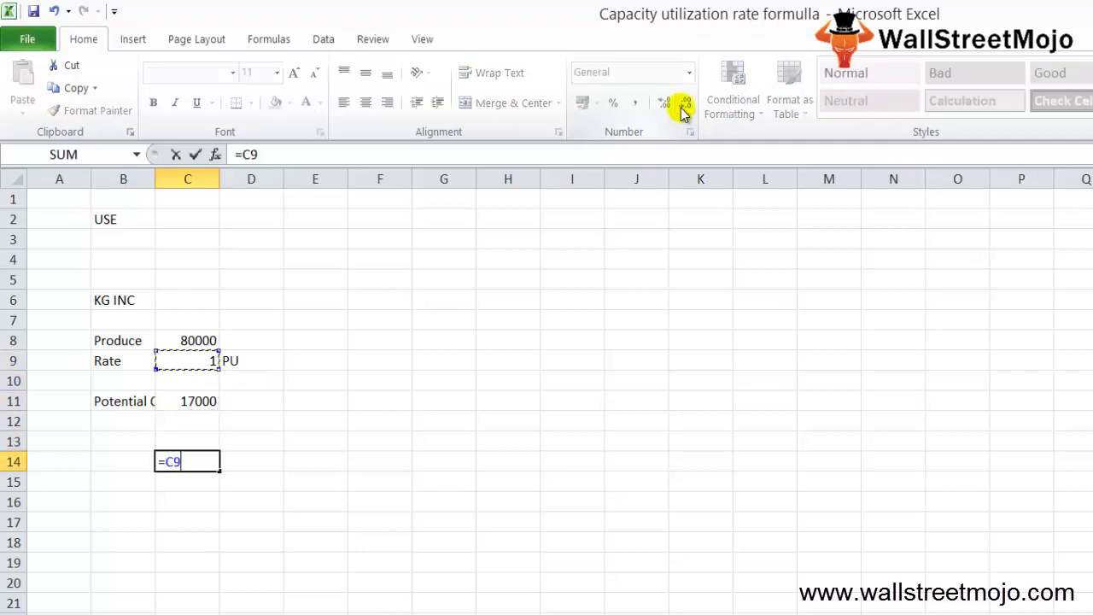
key(Up)
text(/)
key(Up)
key(Up)
key(Up)
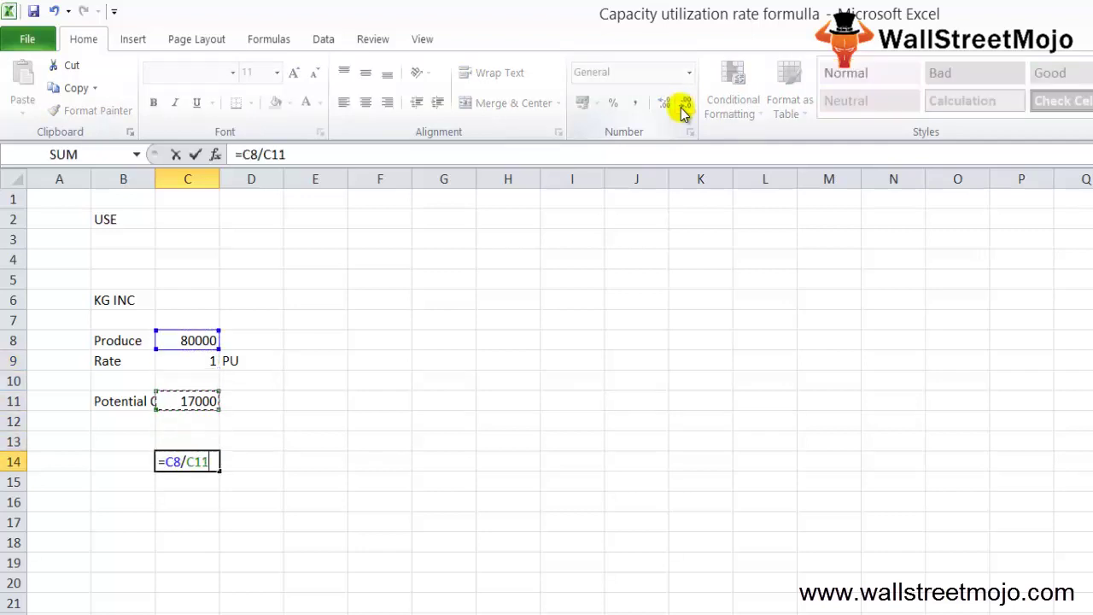
key(Return)
Correct the potential output in C11 to 170000.
key(Up)
key(Up)
key(Up)
key(Up)
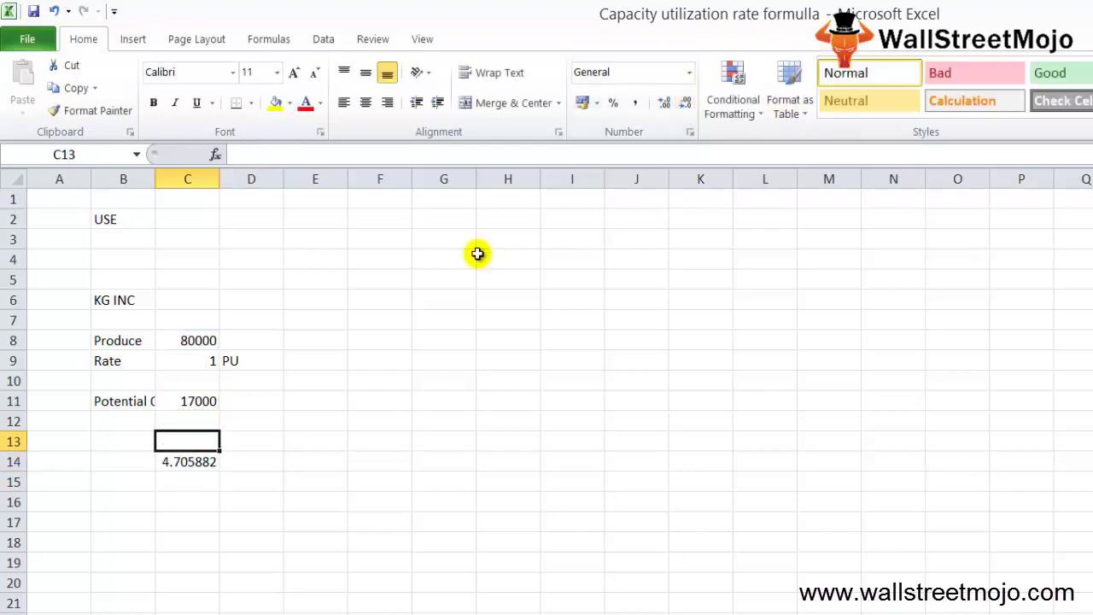
key(F2)
text(0)
key(Return)
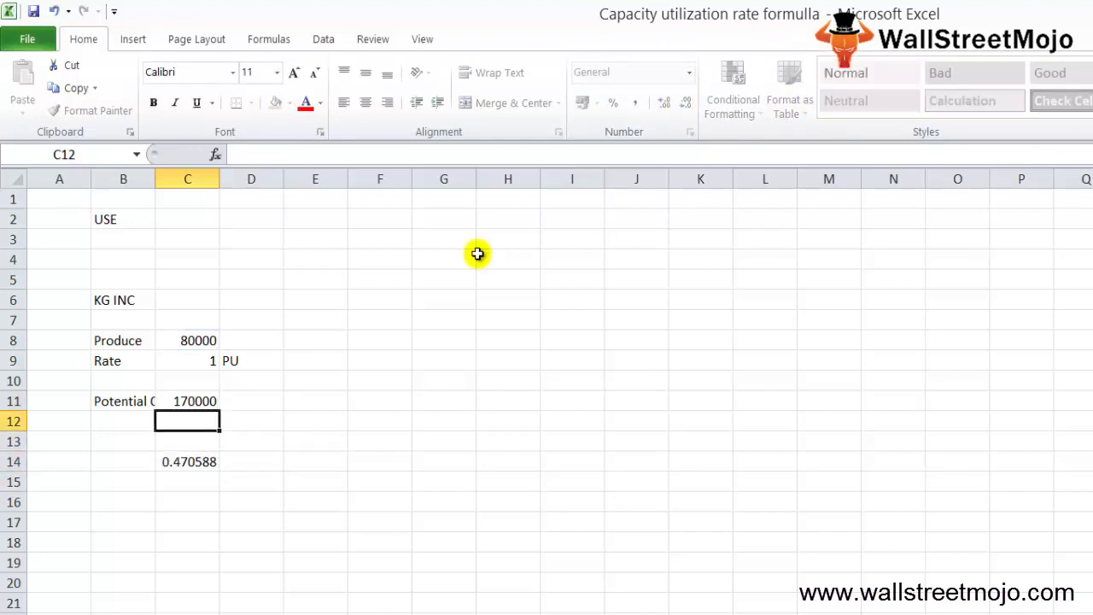
Format the utilization rate in C14 as a percentage.
key(Down)
key(Down)
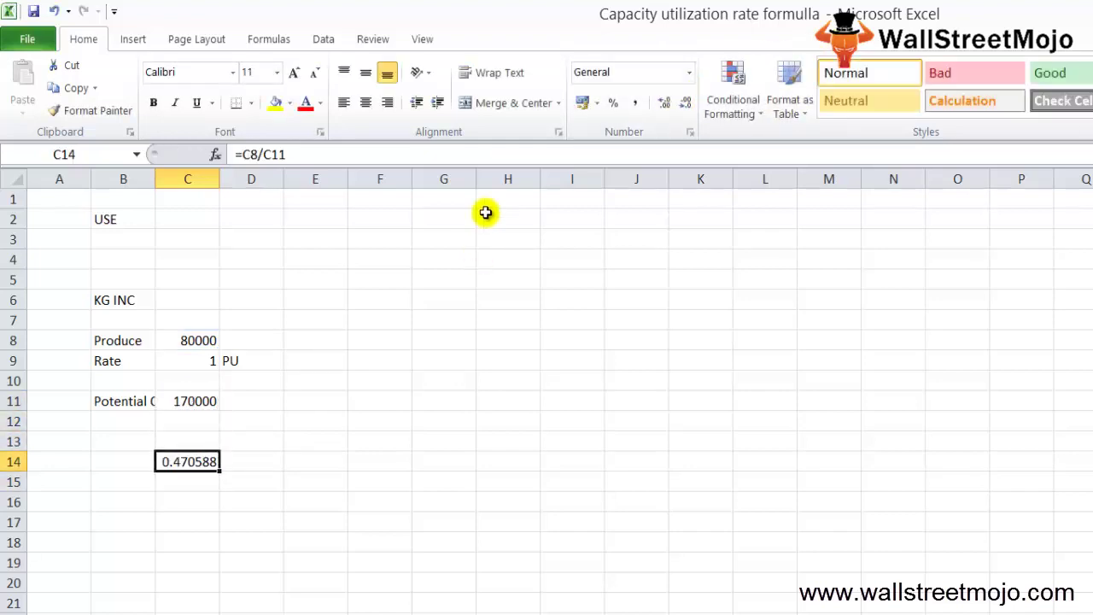
click(613, 102)
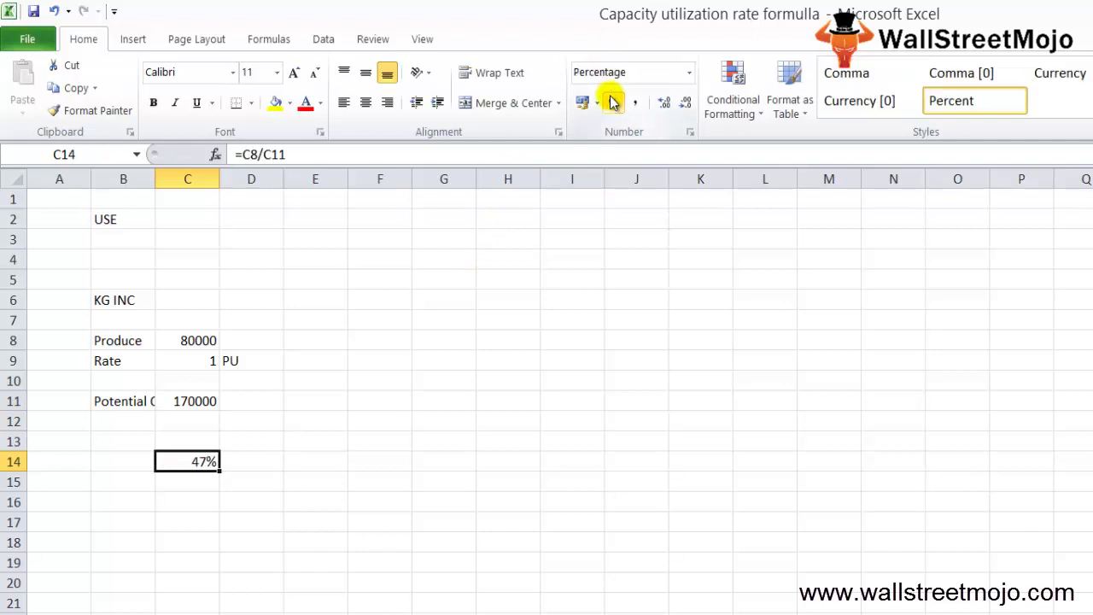
Write the note "Operational Efficientcy" in B15, below the utilization rate.
key(Down)
key(Down)
key(Left)
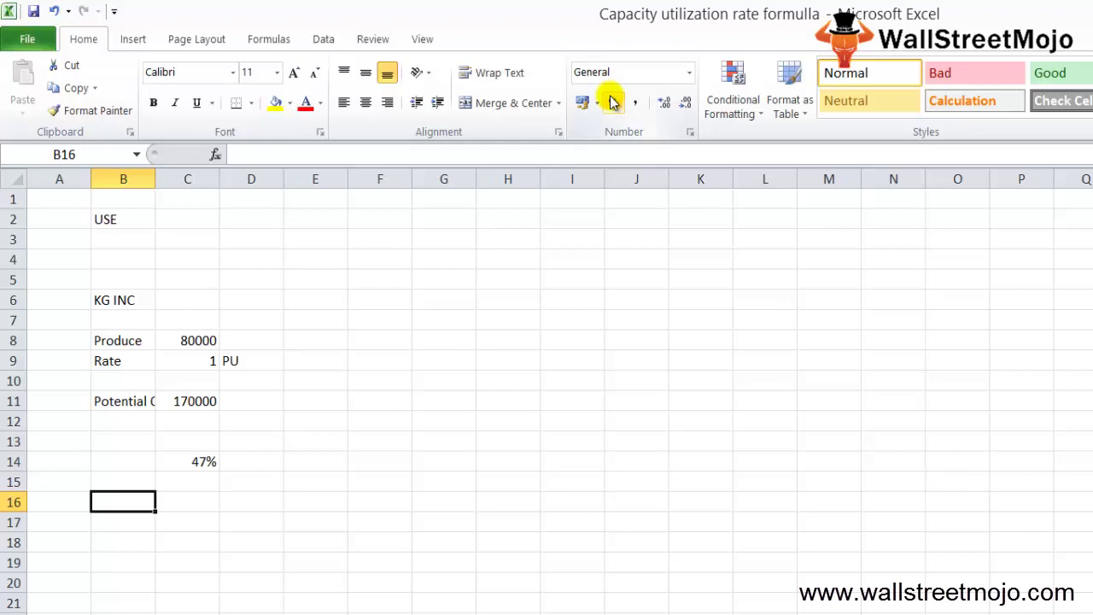
key(Down)
key(Up)
key(Up)
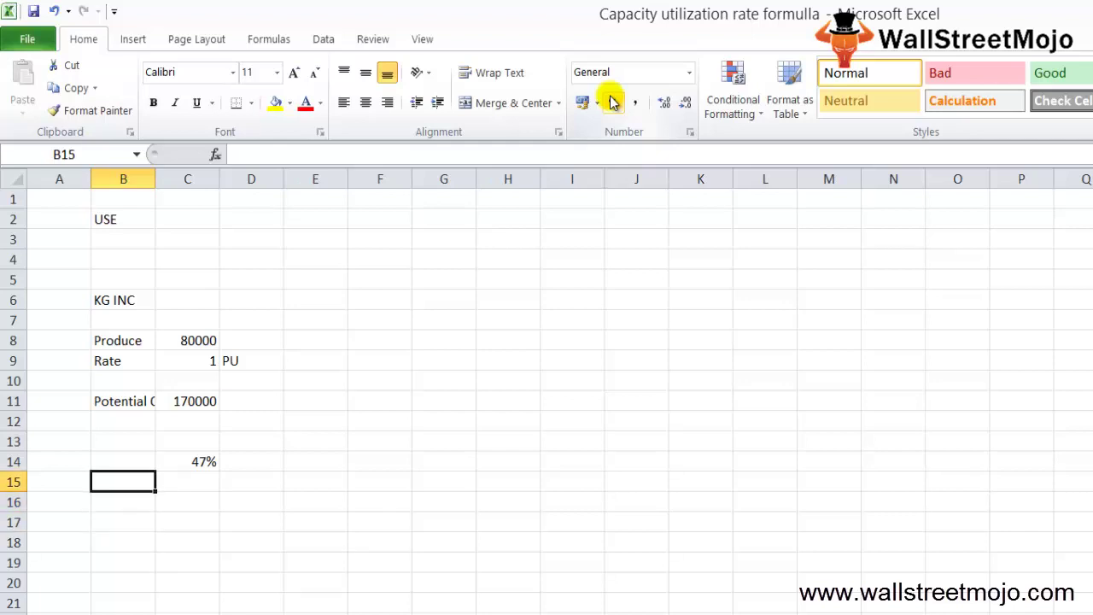
text(Operational )
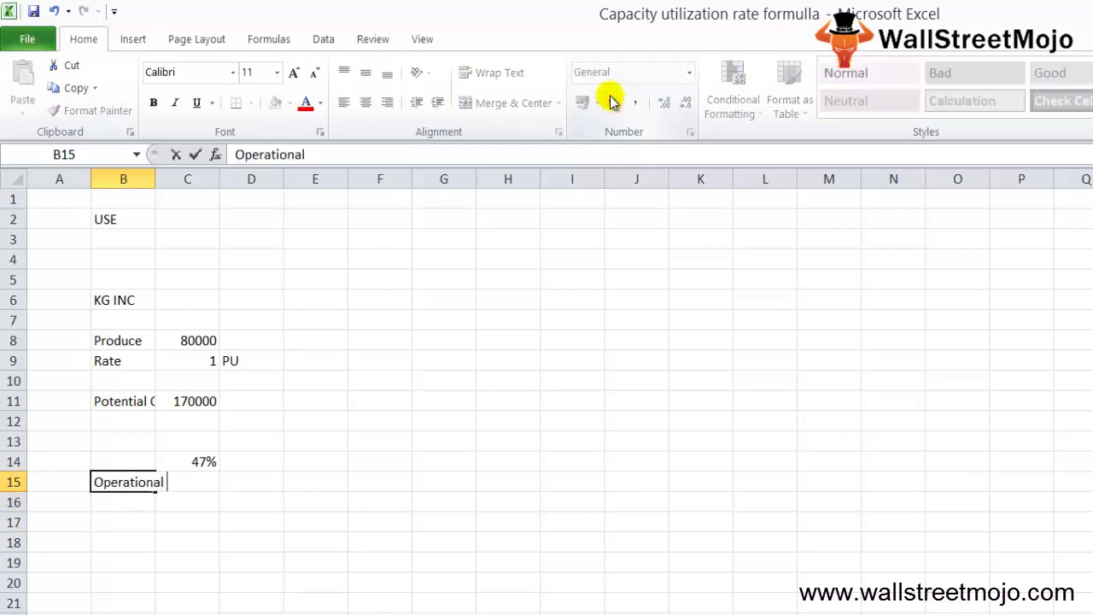
text(Efficientcy)
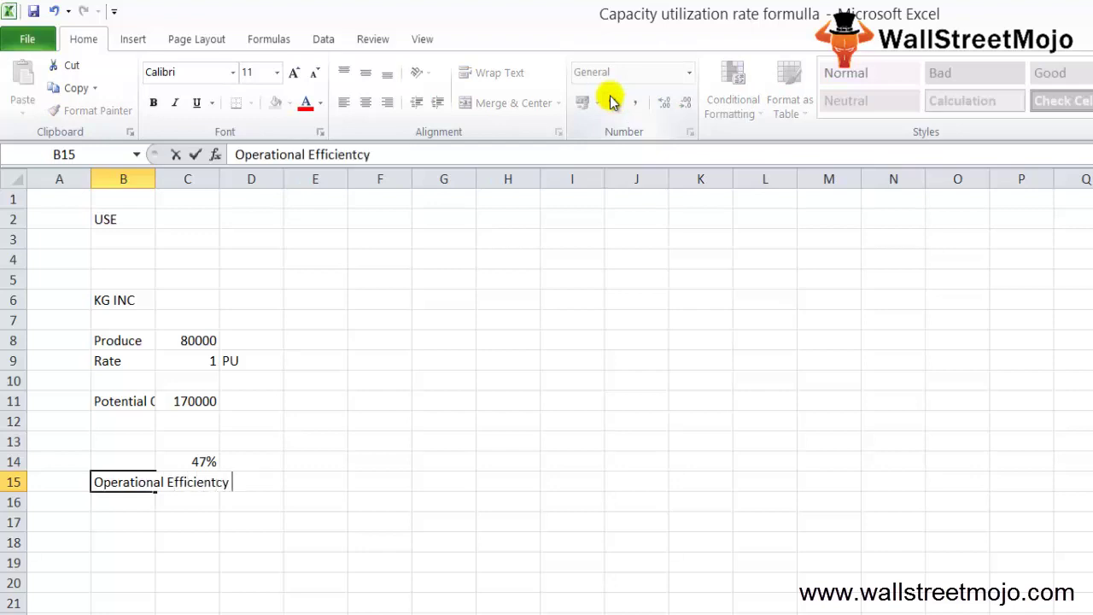
key(Return)
Enter the labels "higher" in B17 and "Lower" in B19.
key(Return)
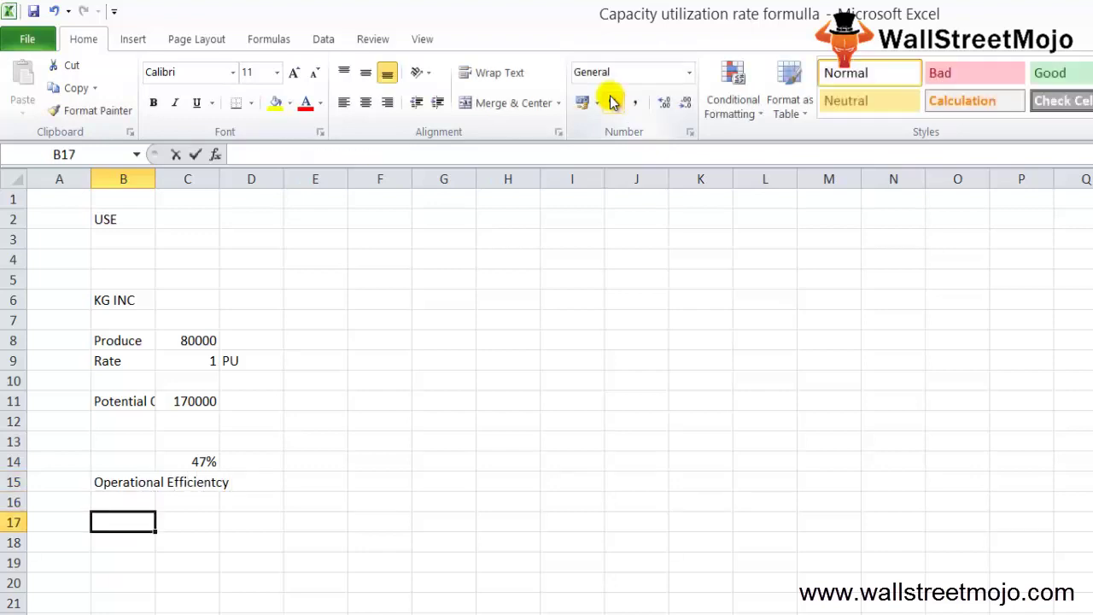
text(highr)
key(BackSpace)
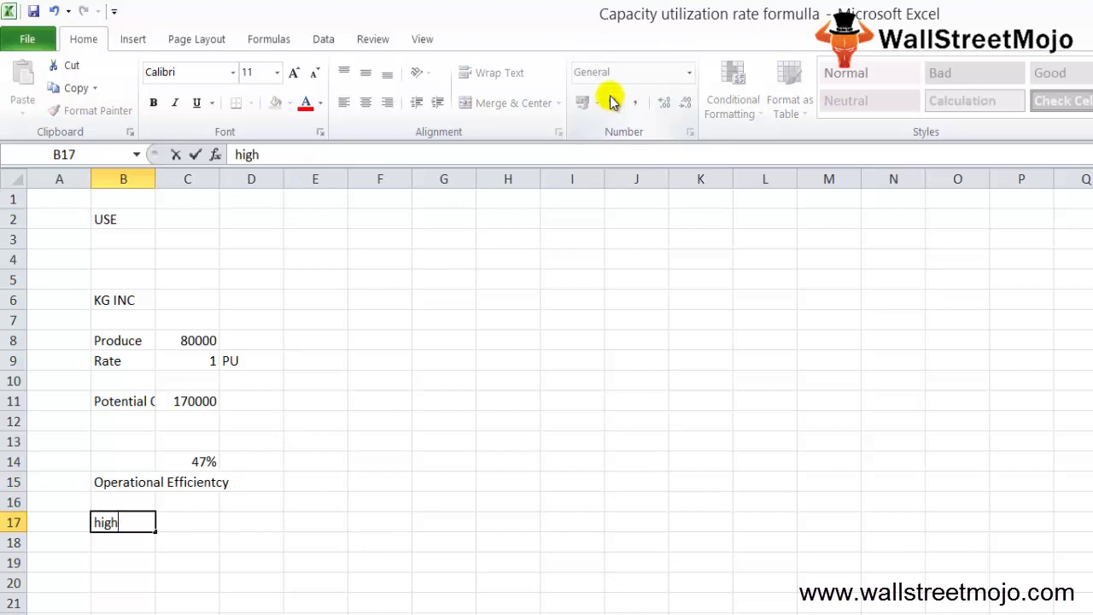
text(er)
key(Tab)
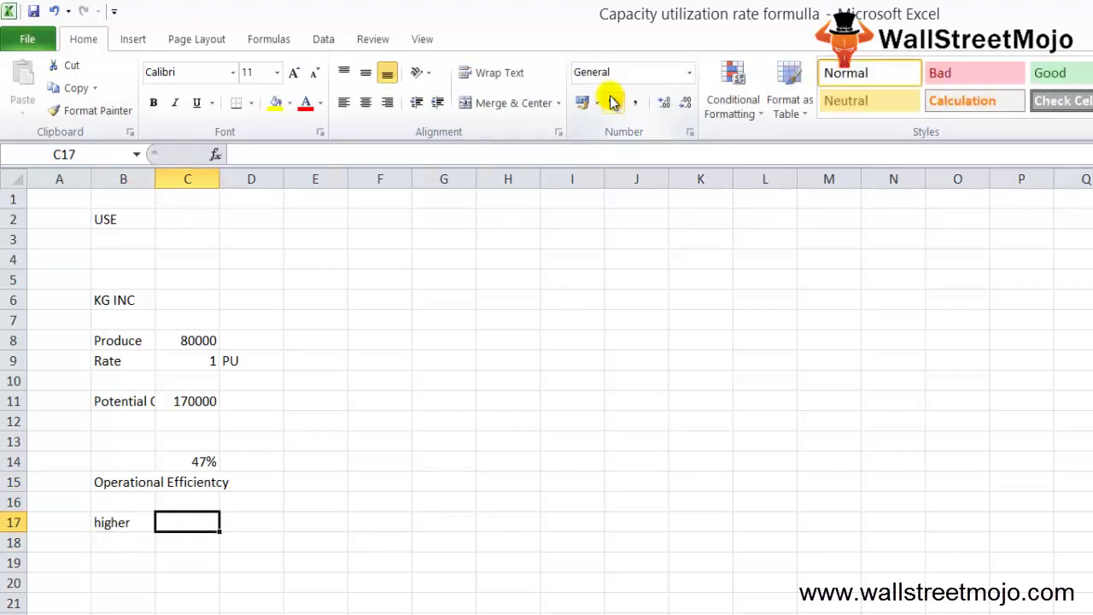
key(Down)
key(Down)
key(Left)
text(L)
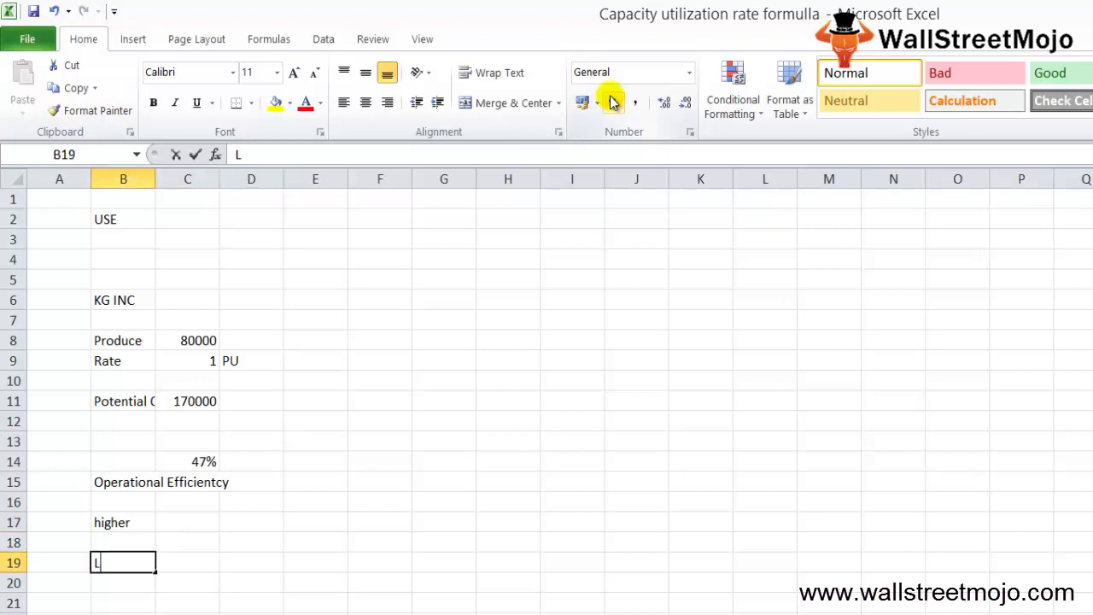
text(ower)
key(Return)
key(Up)
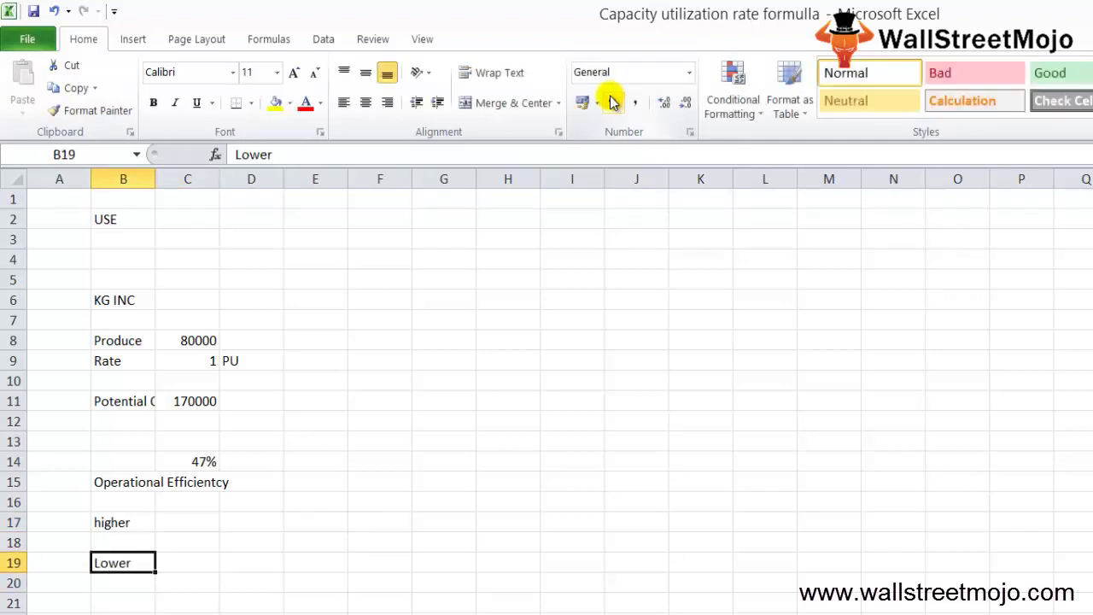
Write the note "Economic policies" in B20, directly below the "Lower" label.
key(Down)
text(Eco)
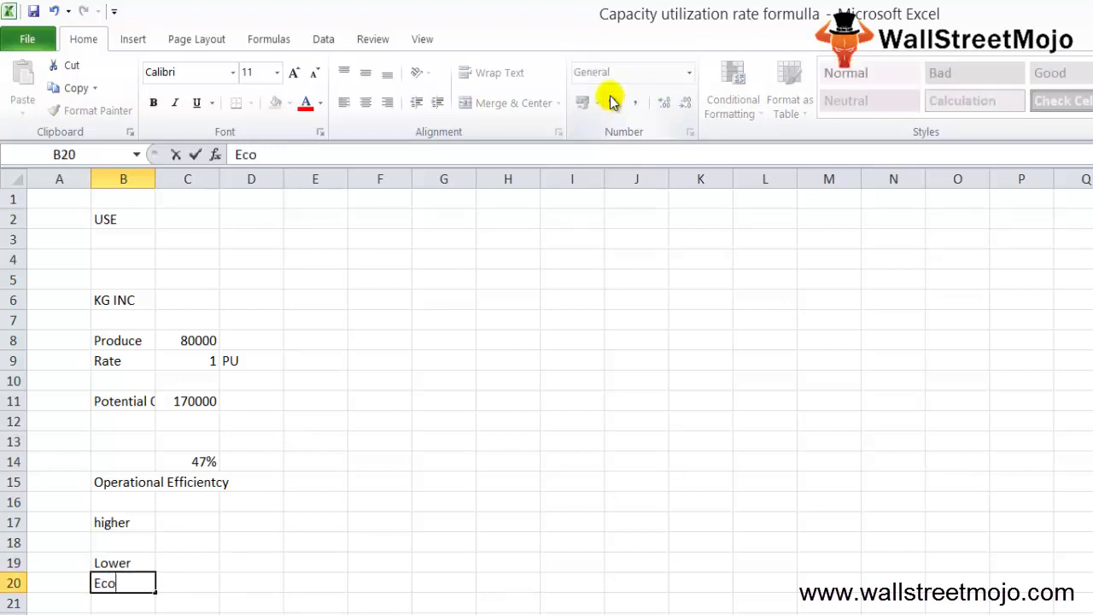
text(nomic poi)
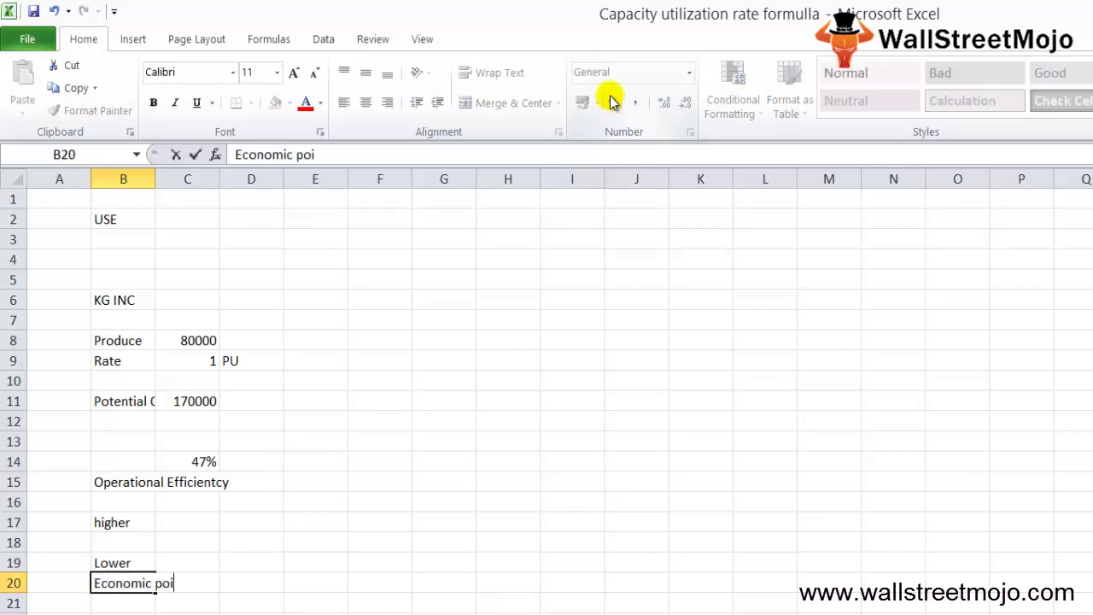
key(BackSpace)
text(licied)
key(BackSpace)
text(s)
key(Return)
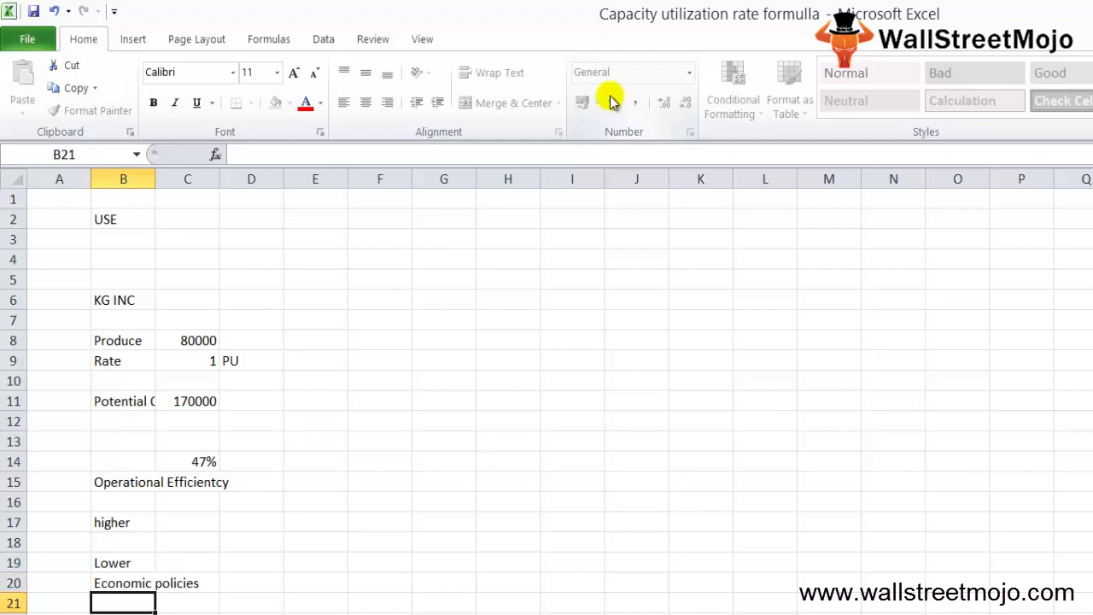
key(Return)
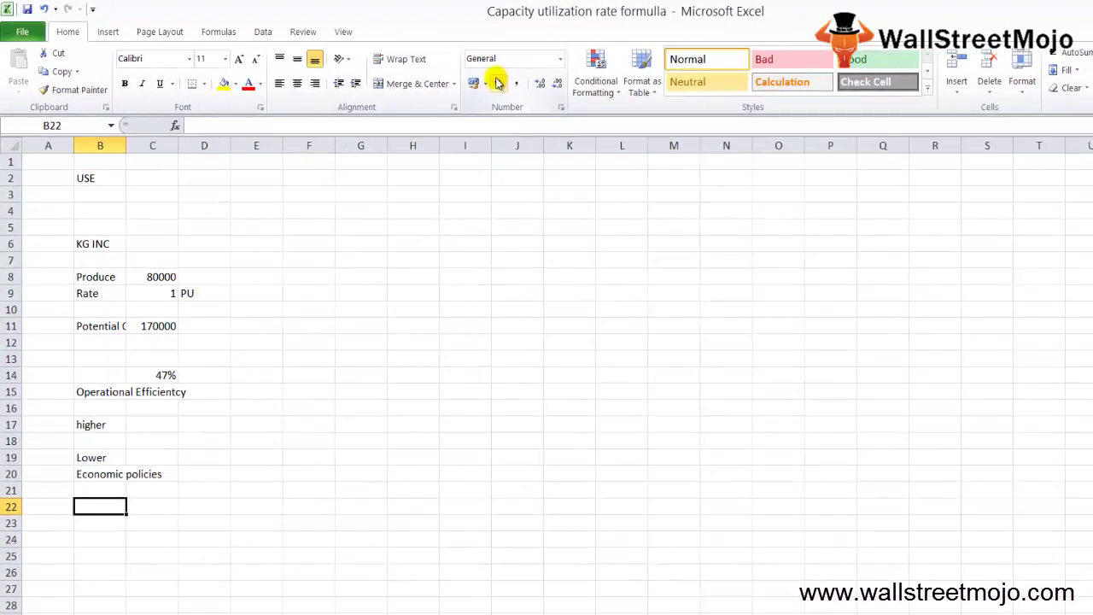
Enter the notes "Stimulate" in B22, "Inject" in B24 and "Pull out" in B25.
text(Stimulate)
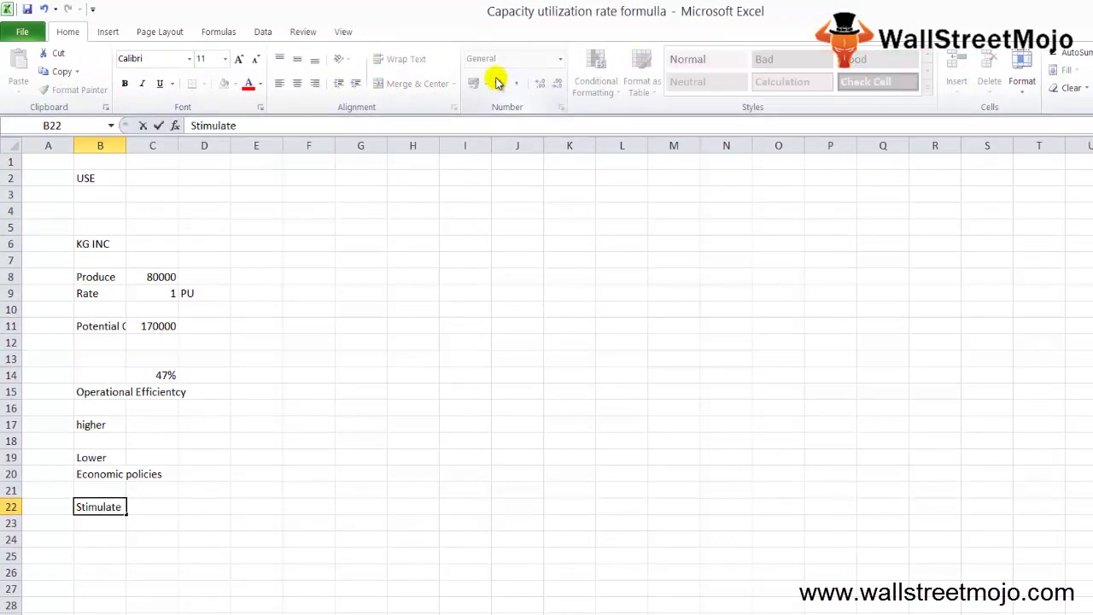
key(Return)
key(Return)
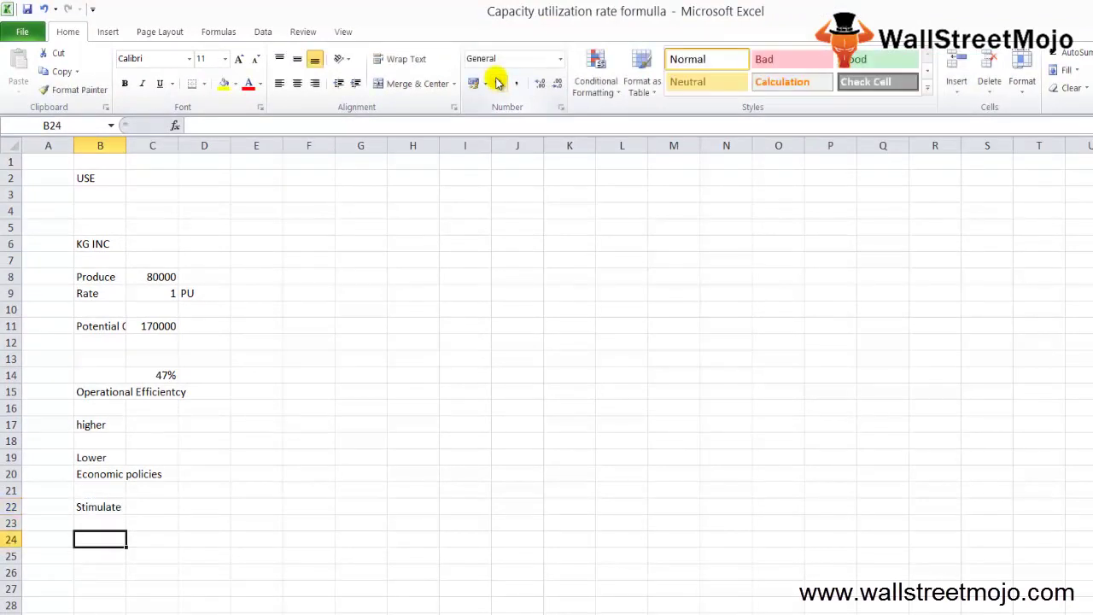
text(Inject)
key(Return)
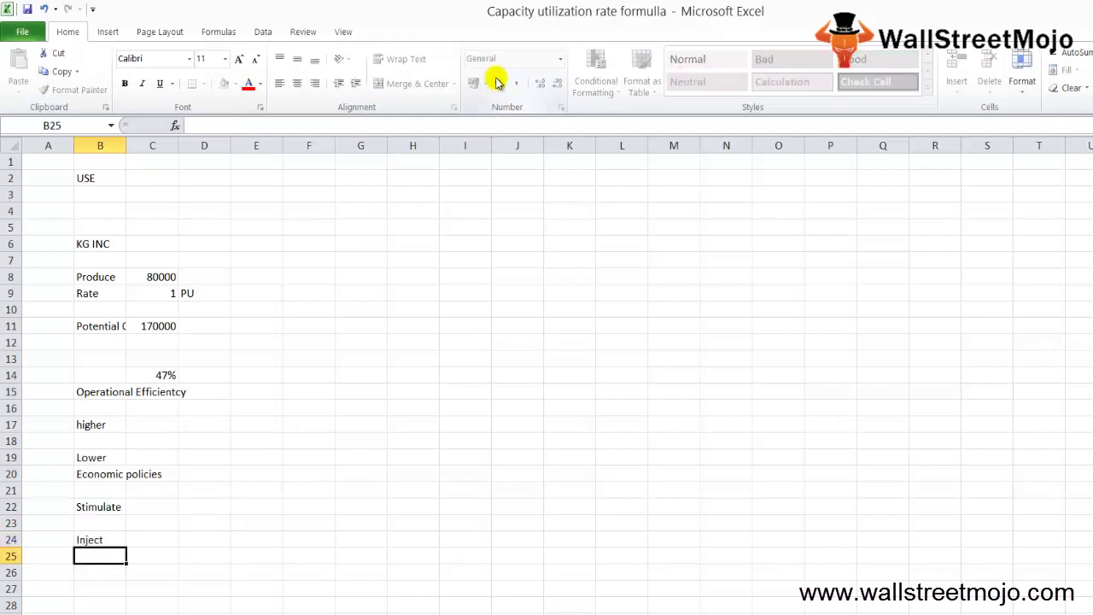
text(Pull out)
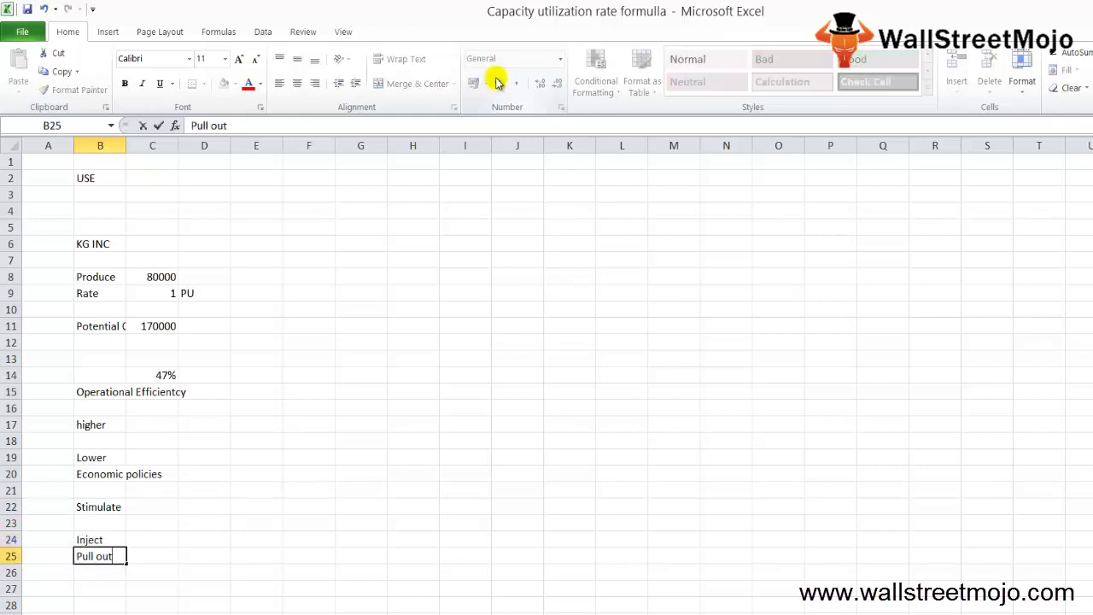
key(ctrl+Return)
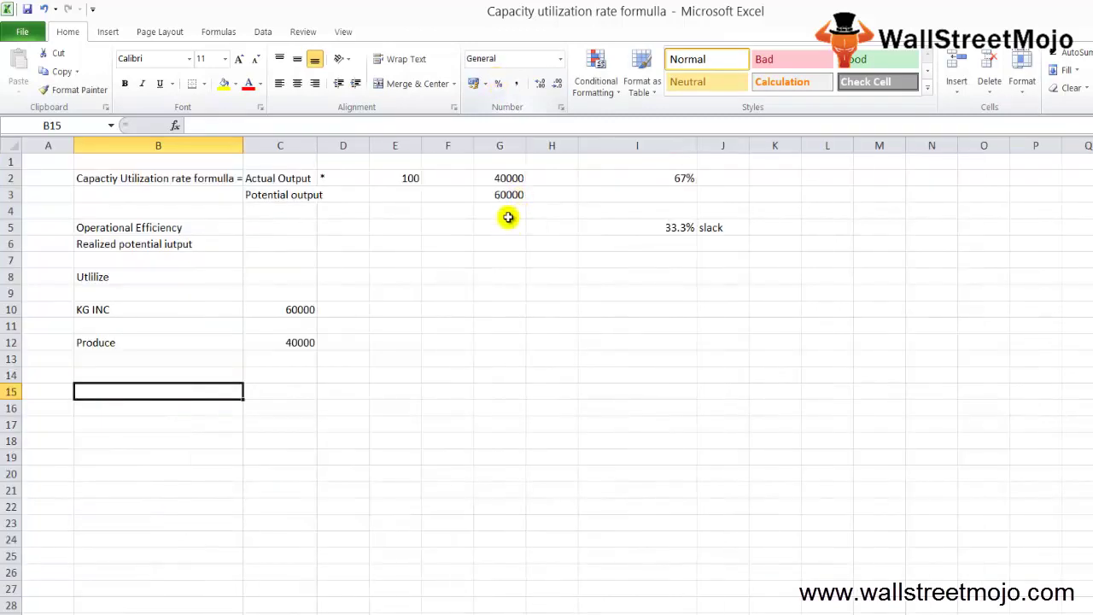
On the sheet with the utilization rate formula, enter the label "Actual Output" in B16.
click(260, 444)
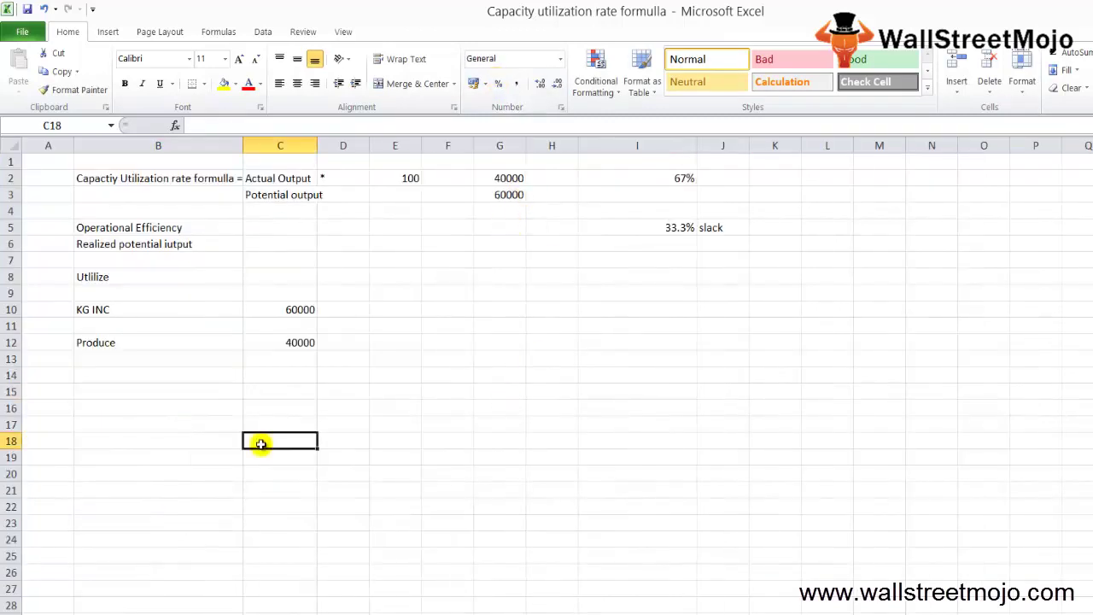
key(Down)
key(Down)
key(Down)
key(Up)
key(Up)
key(Up)
key(Left)
key(Up)
key(Up)
text(Ac)
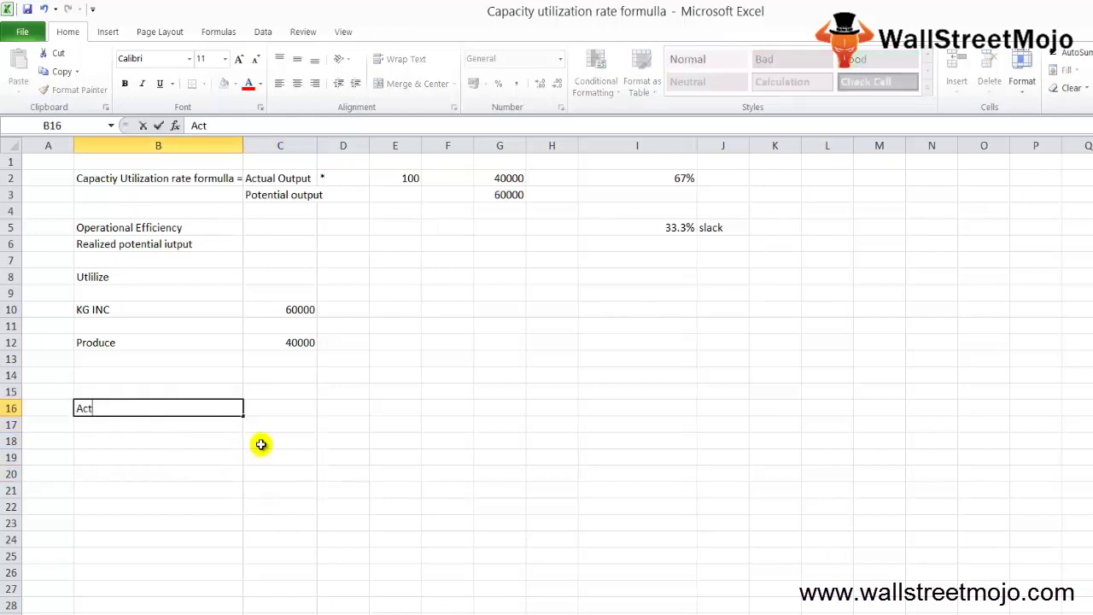
text(ual Output)
key(Return)
key(Return)
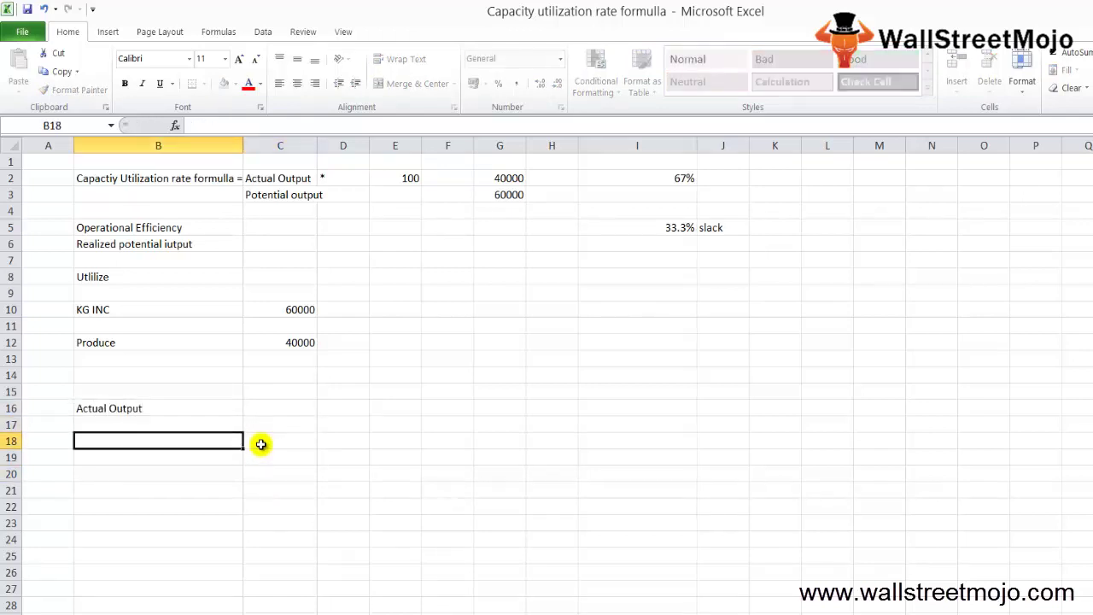
Enter the labels "Potential Output" in B18 and "Capact utili rate" in B20.
text(Potential O)
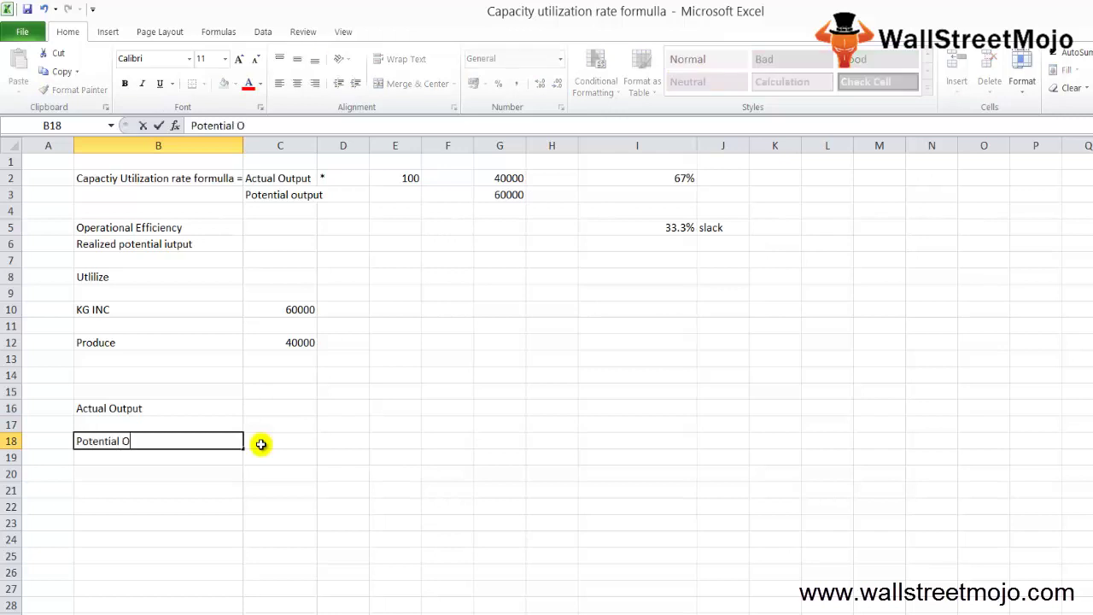
text(utpu)
text(t)
key(Return)
key(Return)
text(Cap)
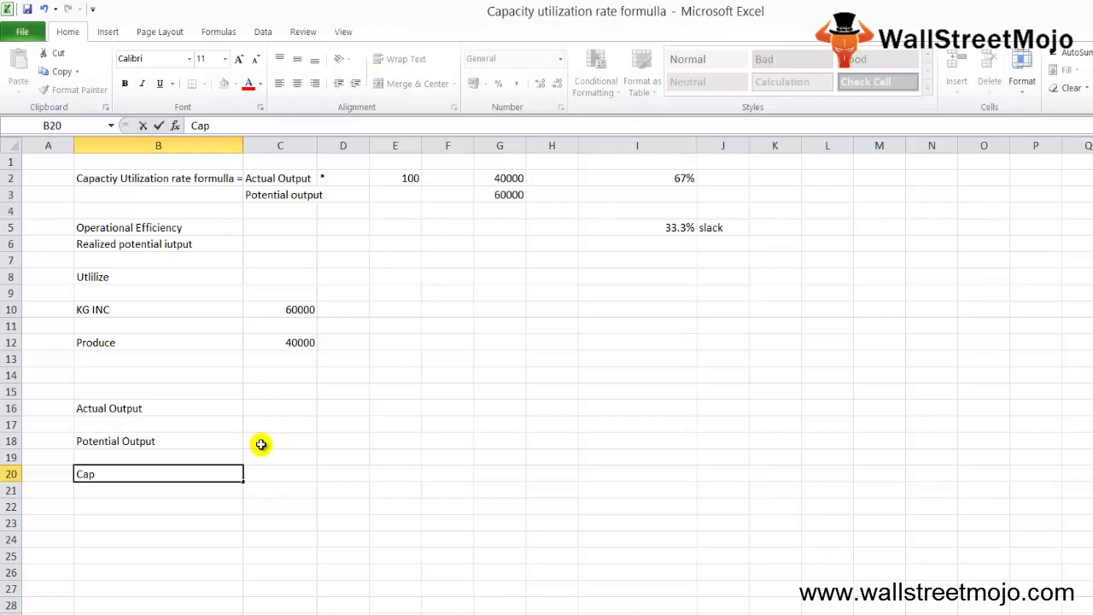
text(ac)
key(BackSpace)
text(act utili rate)
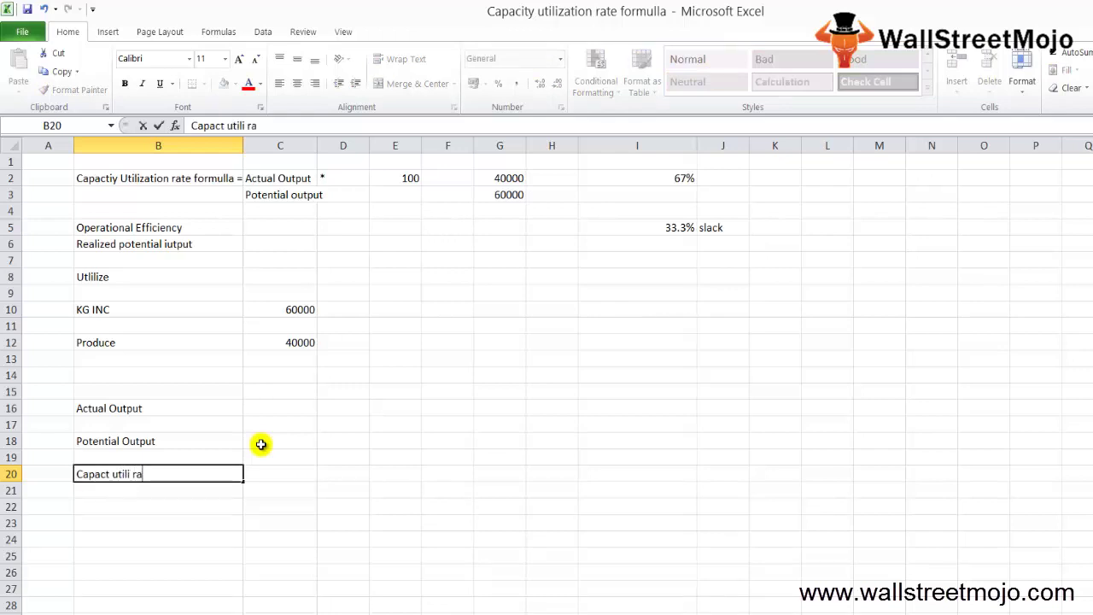
Enter an actual output of 40000 in C16.
key(Tab)
key(Up)
key(Up)
key(Up)
key(Up)
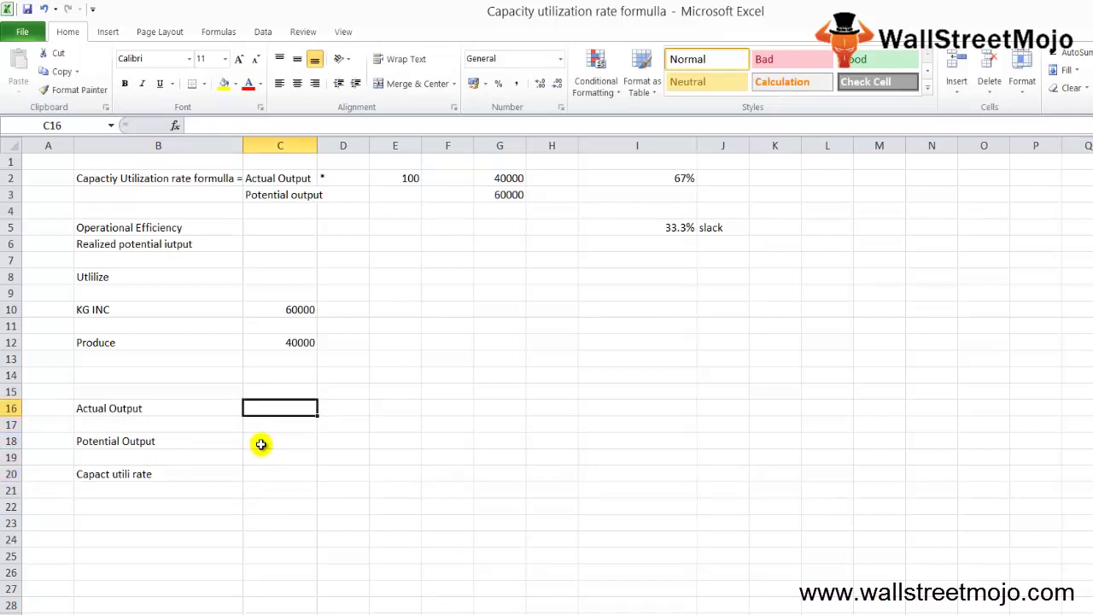
text(40000)
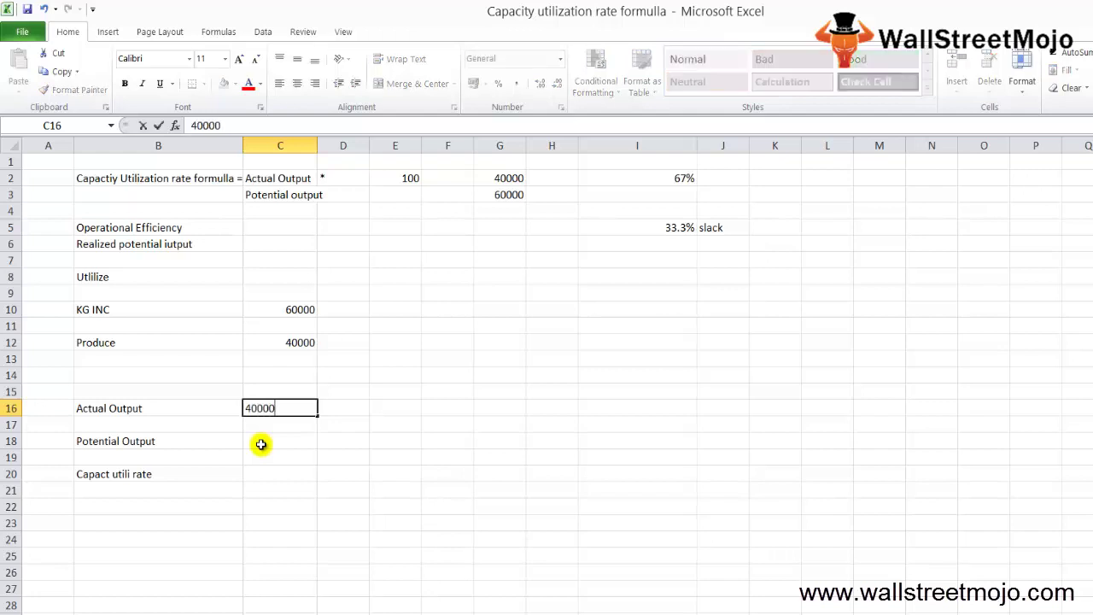
key(Tab)
Enter a potential output of 50000 in C18 and fill it across to F18.
click(261, 441)
text(5000)
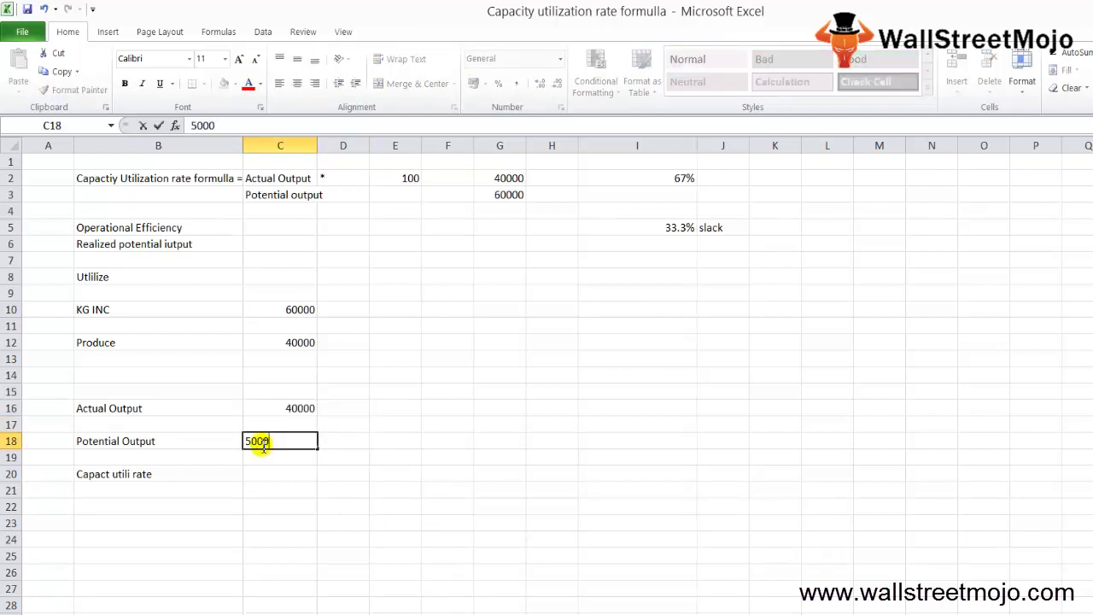
text(0)
key(ctrl+Return)
key(shift+Right)
key(shift+Right)
key(shift+Right)
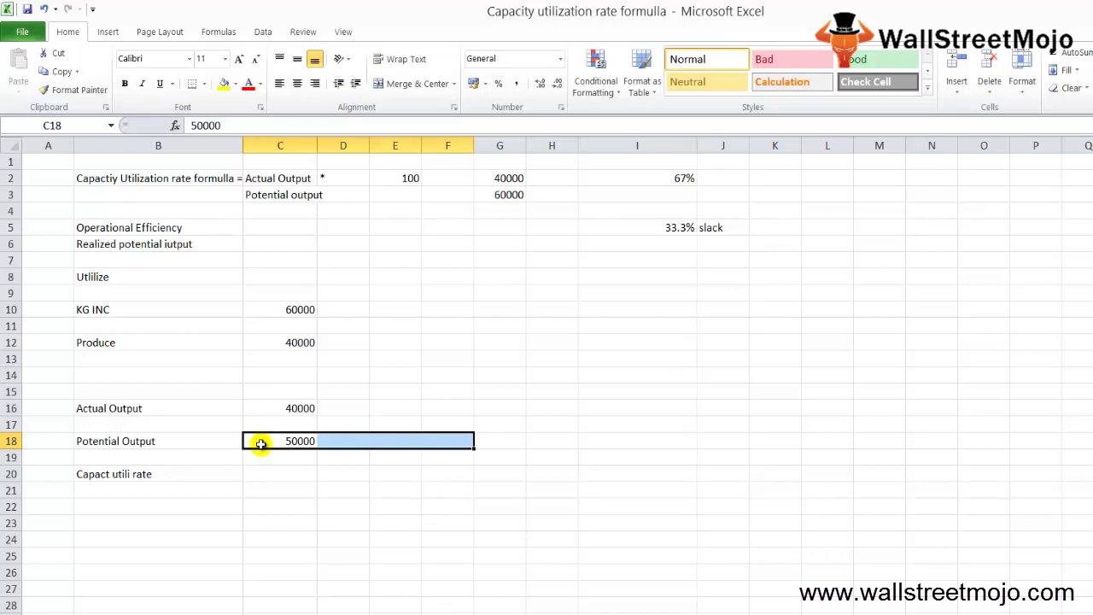
key(ctrl+r)
Enter actual outputs of 50000 in D16 and 60000 in E16.
key(Up)
key(Up)
key(Right)
text(50000)
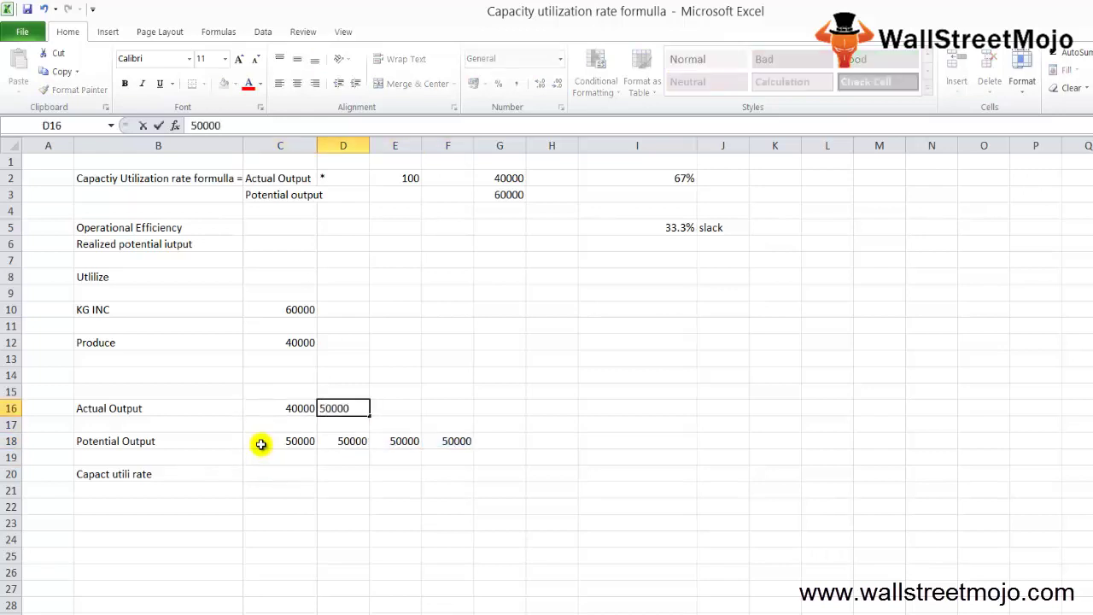
key(Tab)
text(60000)
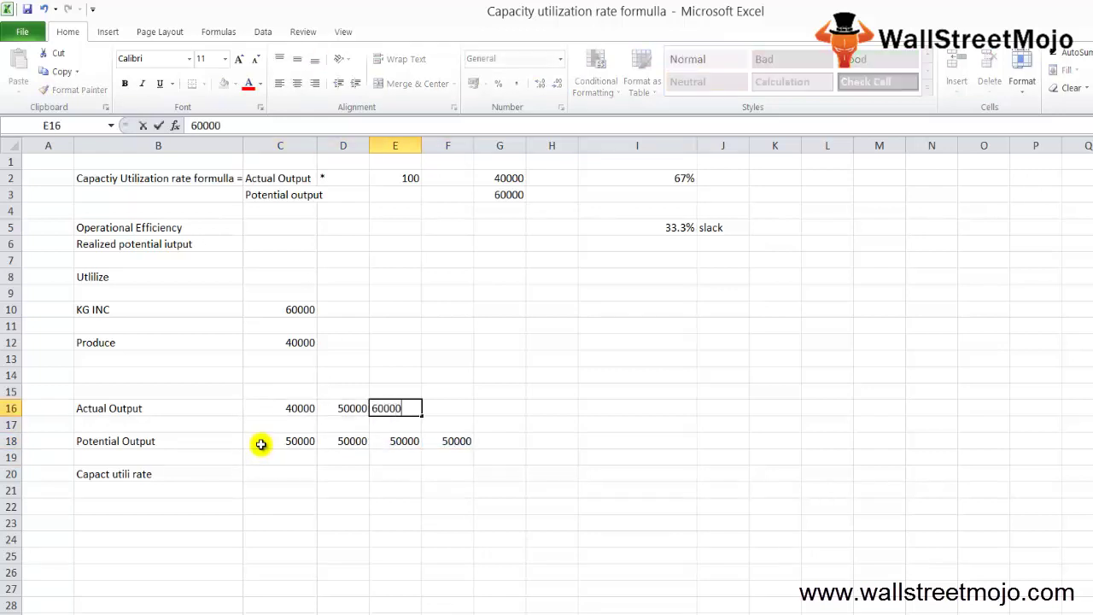
key(ctrl+Return)
key(Down)
key(Left)
key(Up)
key(Right)
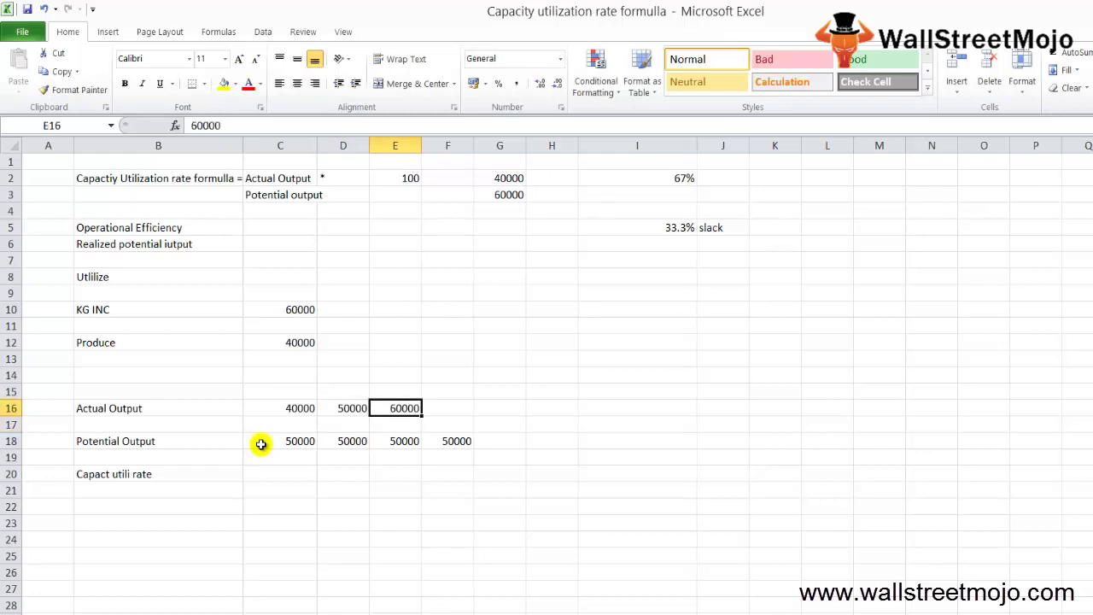
Set the actual outputs in D16 to G16 to 45000, 50000, 30000 and 20000.
key(Left)
text(45000)
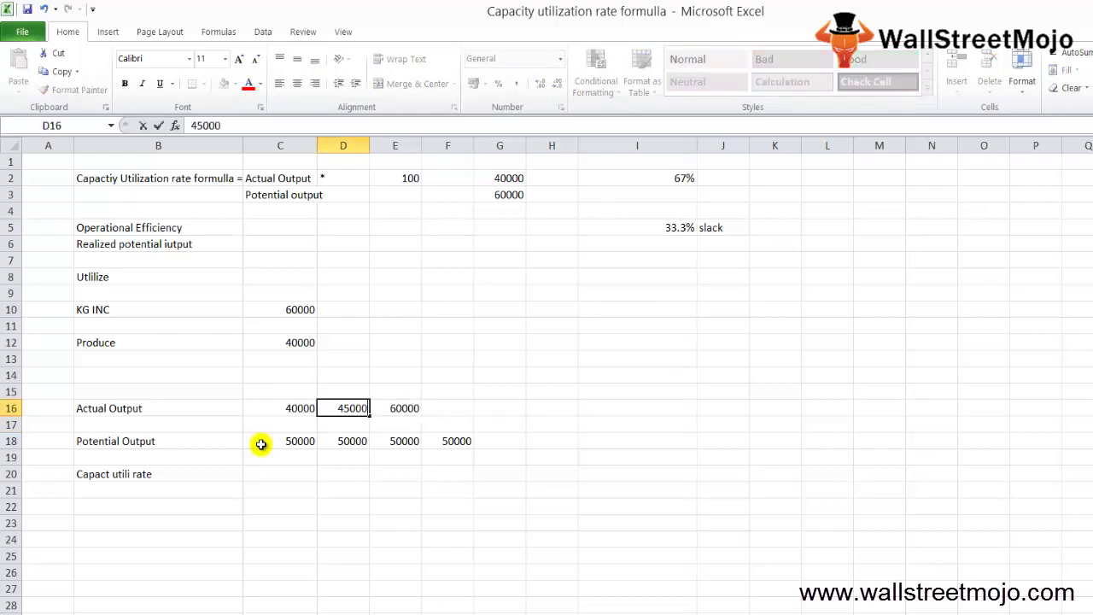
key(Right)
text(50000)
key(Right)
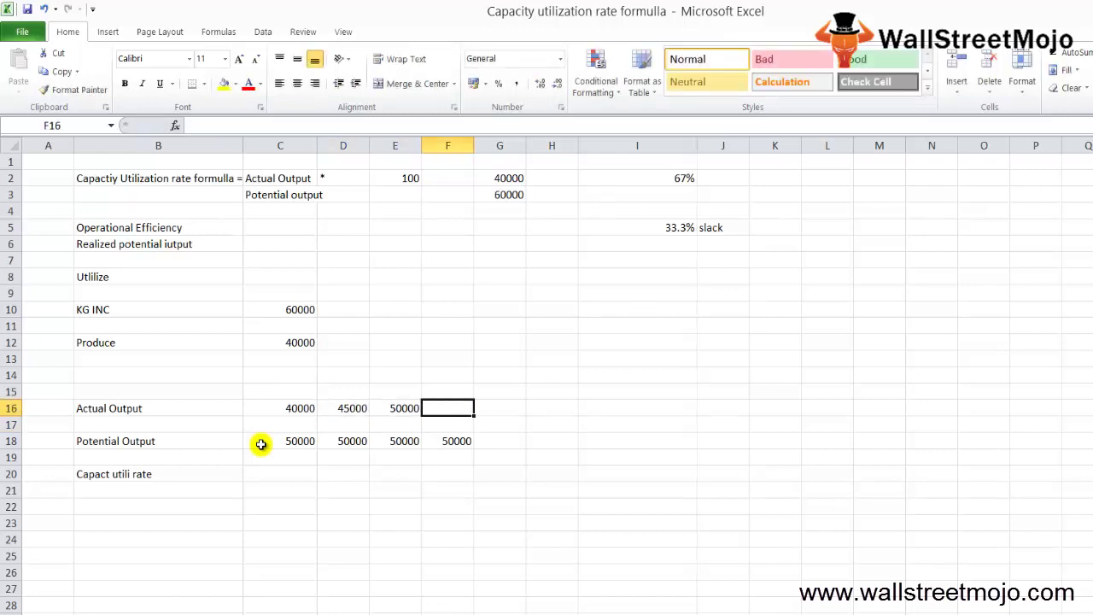
text(30000)
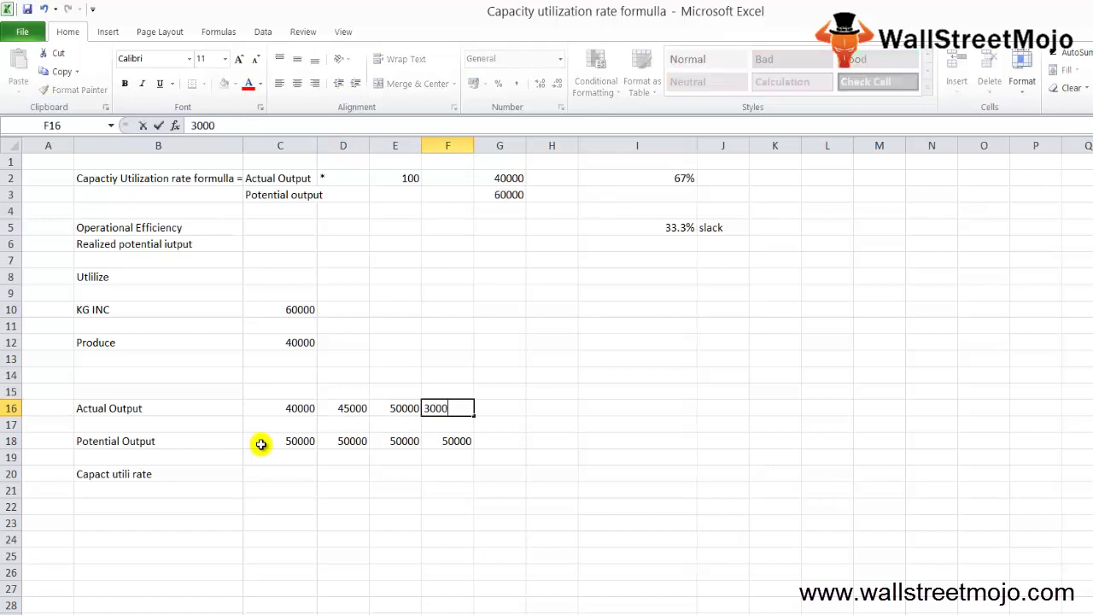
key(Return)
key(Up)
key(Right)
text(20000)
key(Return)
Extend the potential output of 50000 from F18 into G18.
key(Down)
key(Down)
key(Down)
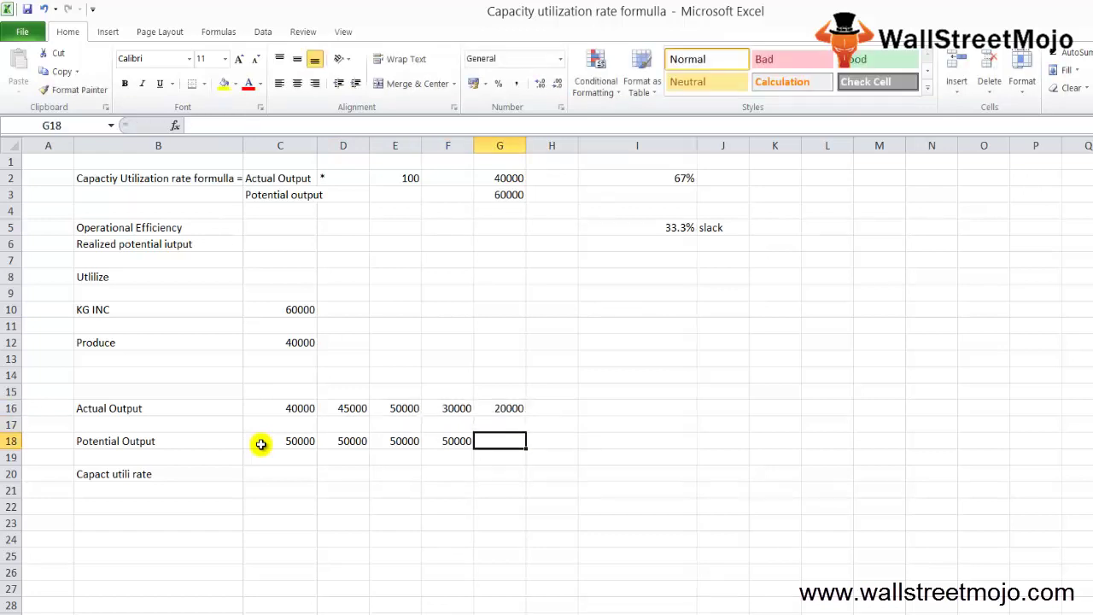
key(Left)
key(Left)
key(Left)
key(Up)
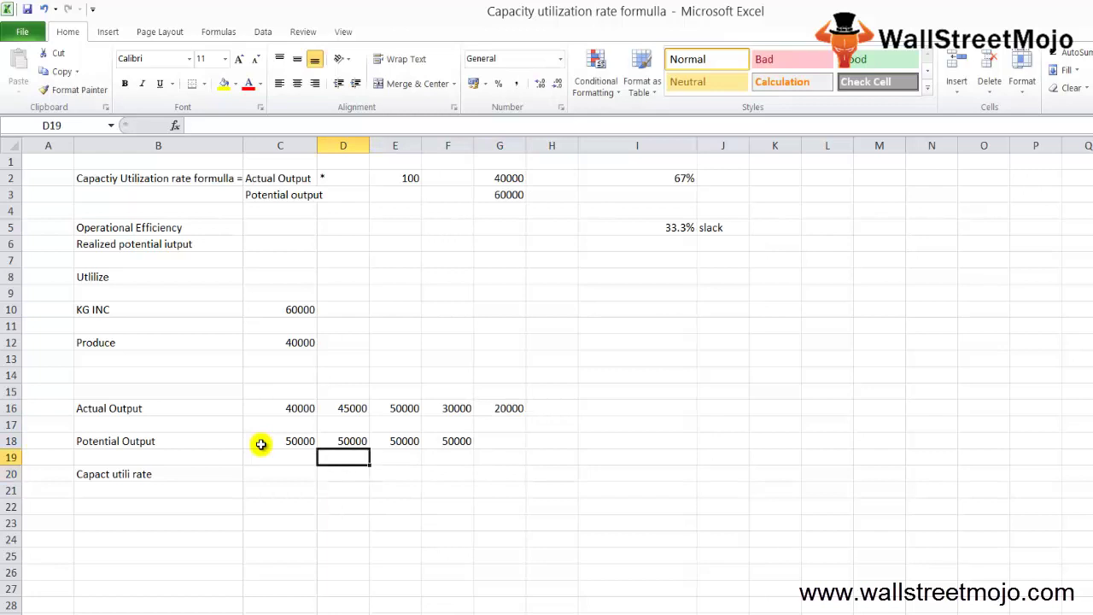
key(Right)
key(Right)
key(Up)
key(shift+Right)
text(R)
key(BackSpace)
text(50000)
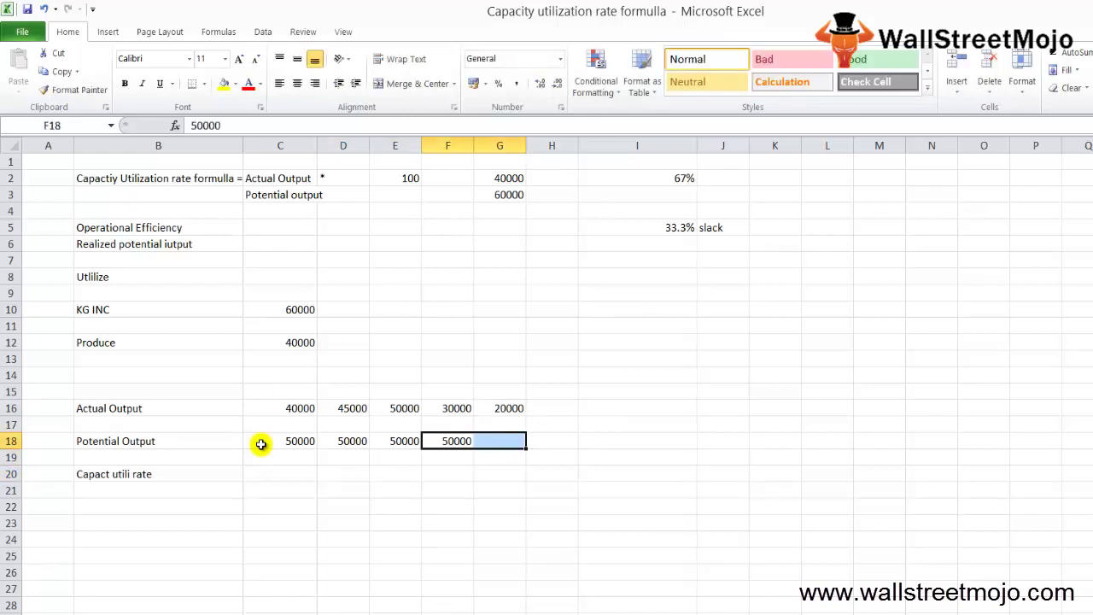
key(ctrl+Return)
Calculate the first utilization rate in C20 with the formula =C16/C18.
key(Down)
key(Down)
key(Left)
key(Left)
key(Left)
text(=)
key(Up)
key(Up)
key(Up)
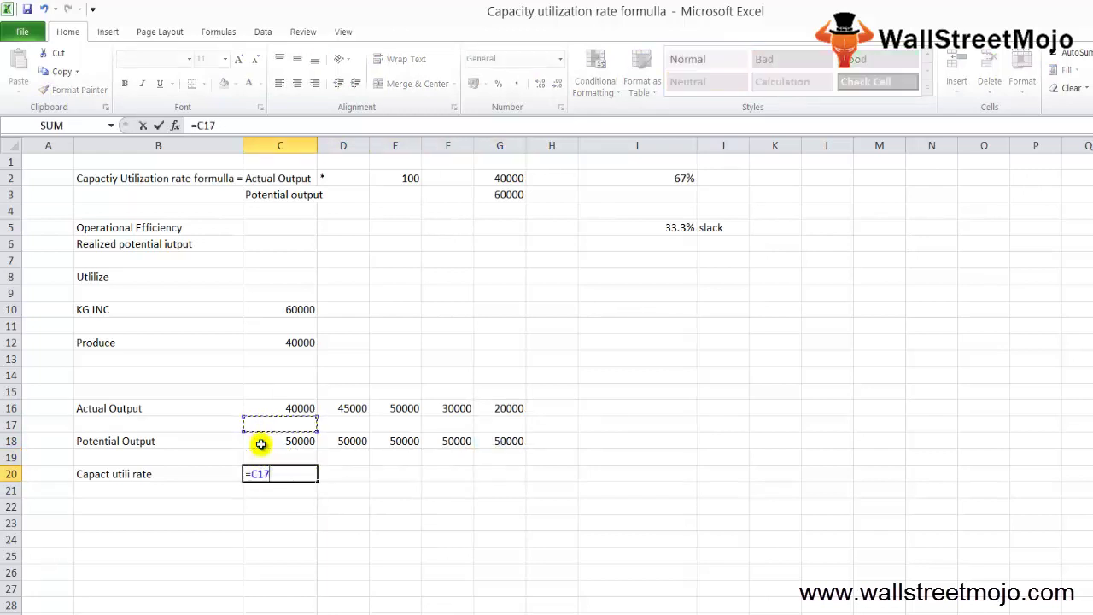
key(Up)
text(/)
key(Down)
key(Down)
key(ctrl+Return)
Fill the utilization rate formula across C20 to G20 and format the rates as percentages.
key(shift+Right)
key(shift+Right)
key(shift+Right)
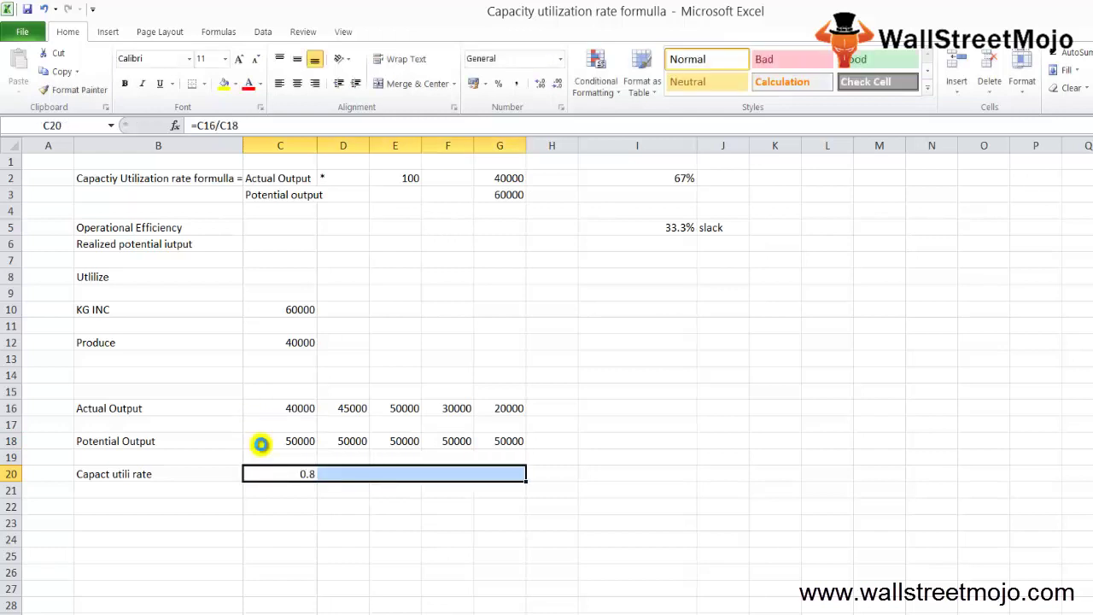
key(ctrl+r)
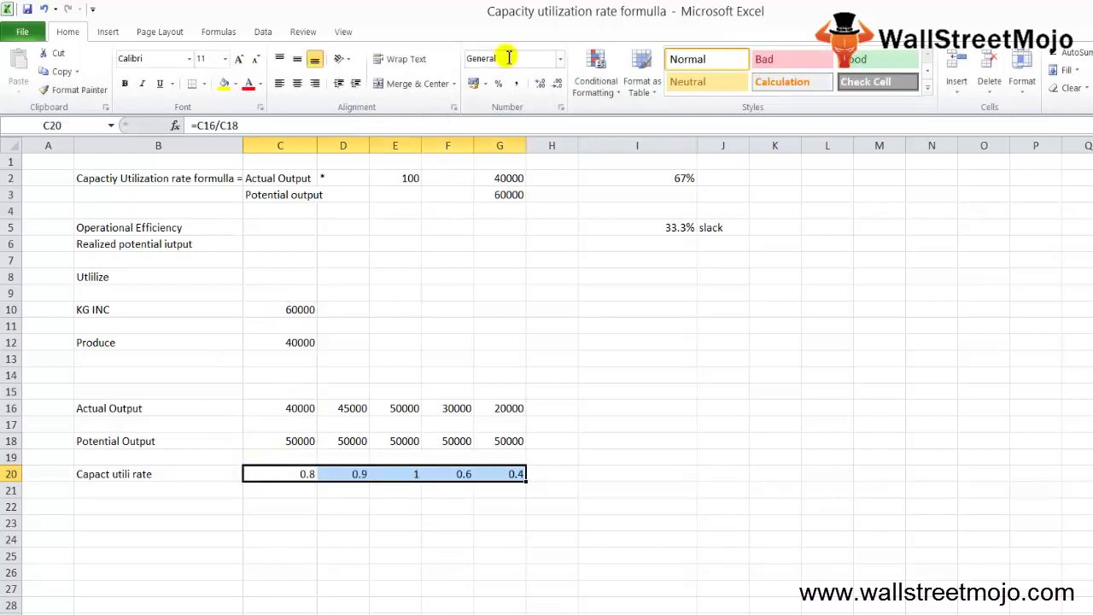
click(499, 83)
Calculate the slack below the first utilization rate in C21 with the formula =100%-C20.
key(Left)
key(Right)
key(Right)
key(Right)
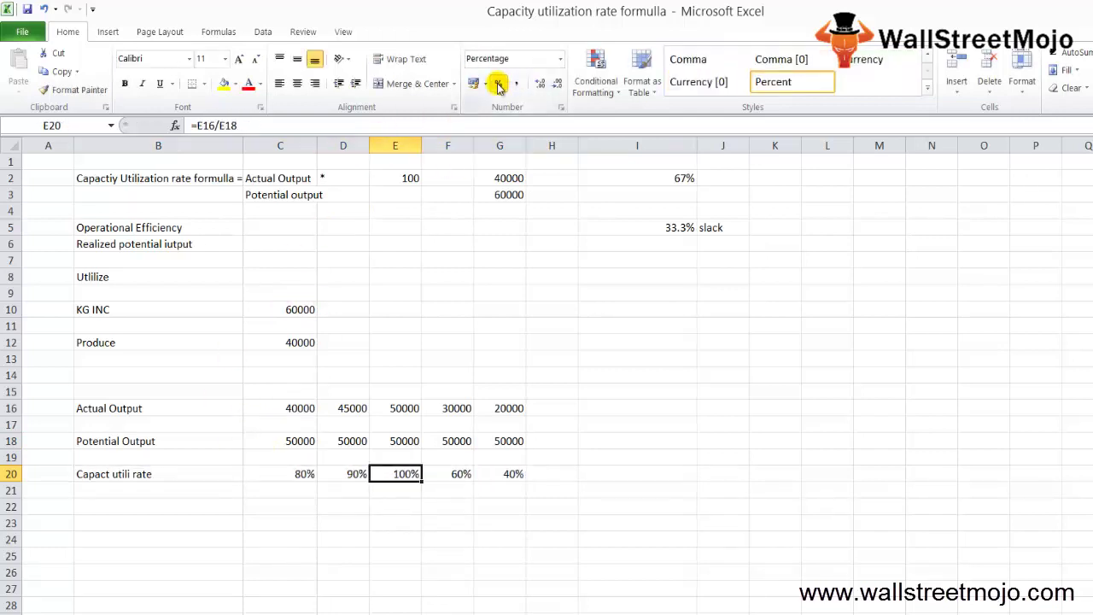
key(Right)
key(shift+Right)
key(Down)
key(Left)
key(Left)
key(Left)
text(=100)
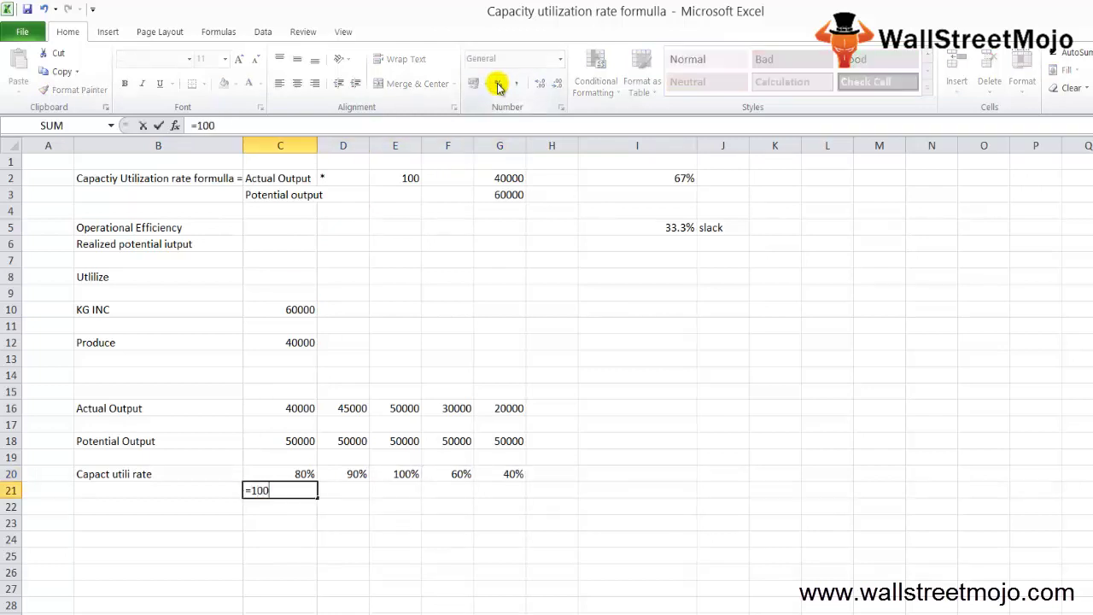
text(%-C20)
key(ctrl+Return)
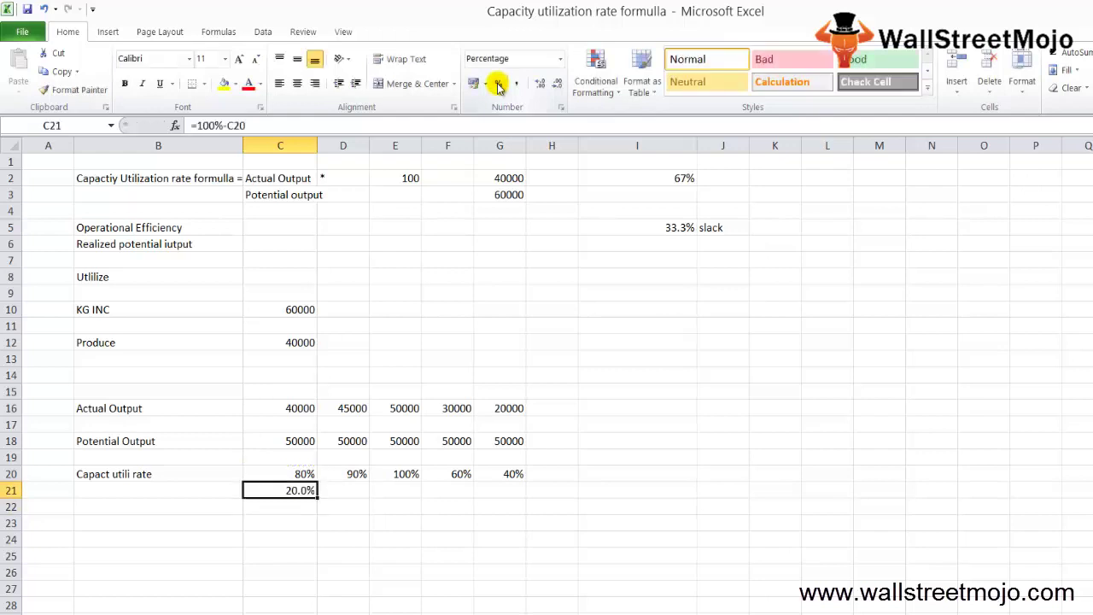
Fill the slack formula from C21 across to G21.
key(shift+Right)
key(shift+Right)
key(shift+Right)
key(shift+Right)
key(ctrl+r)
Examine the slack percentages in C21 to G21 beneath the utilization rates.
key(shift+Left)
key(shift+Left)
key(shift+Left)
key(shift+Left)
key(shift+Right)
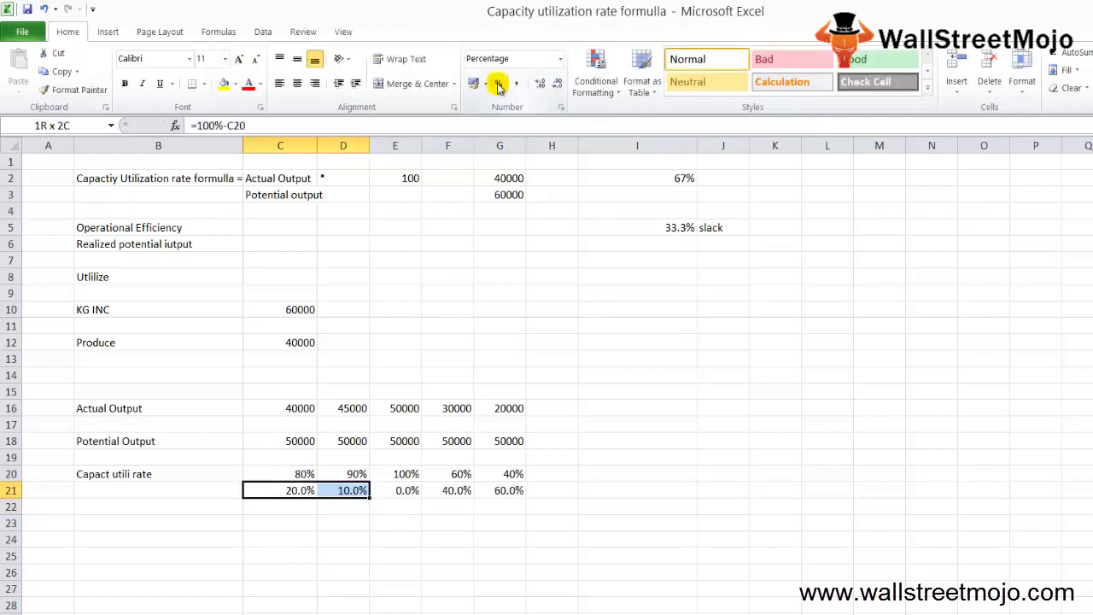
key(shift+Right)
key(shift+Left)
key(shift+Right)
key(shift+Right)
key(Right)
key(Right)
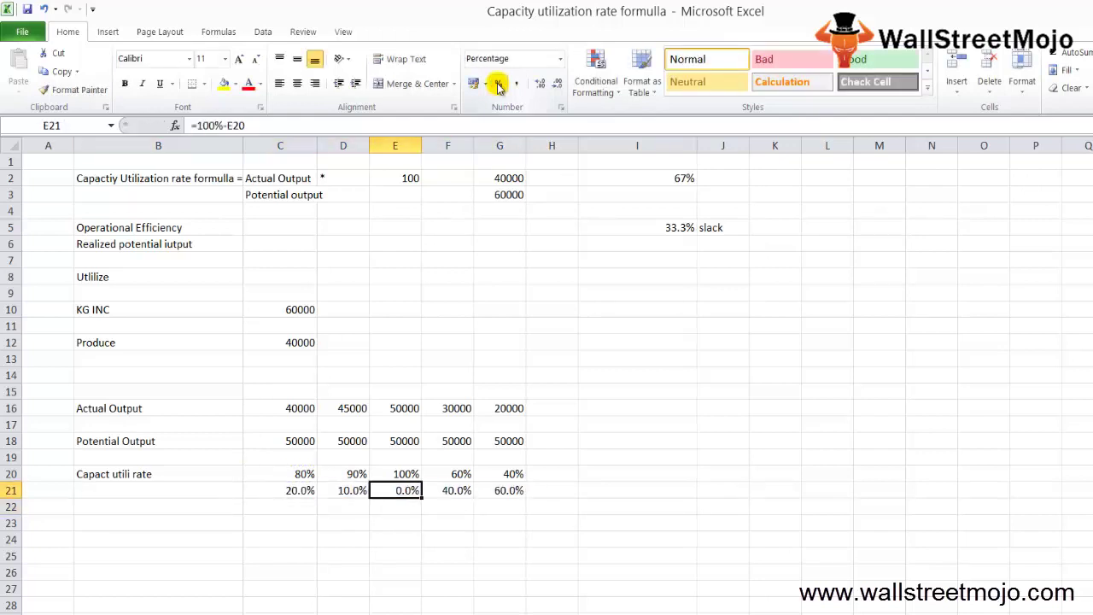
key(Right)
key(Right)
key(Left)
key(Left)
key(Left)
Select the entire rows of the output comparison, from row 21 upward.
key(shift+space)
key(shift+Up)
key(shift+Up)
key(shift+Up)
key(shift+Up)
key(shift+Up)
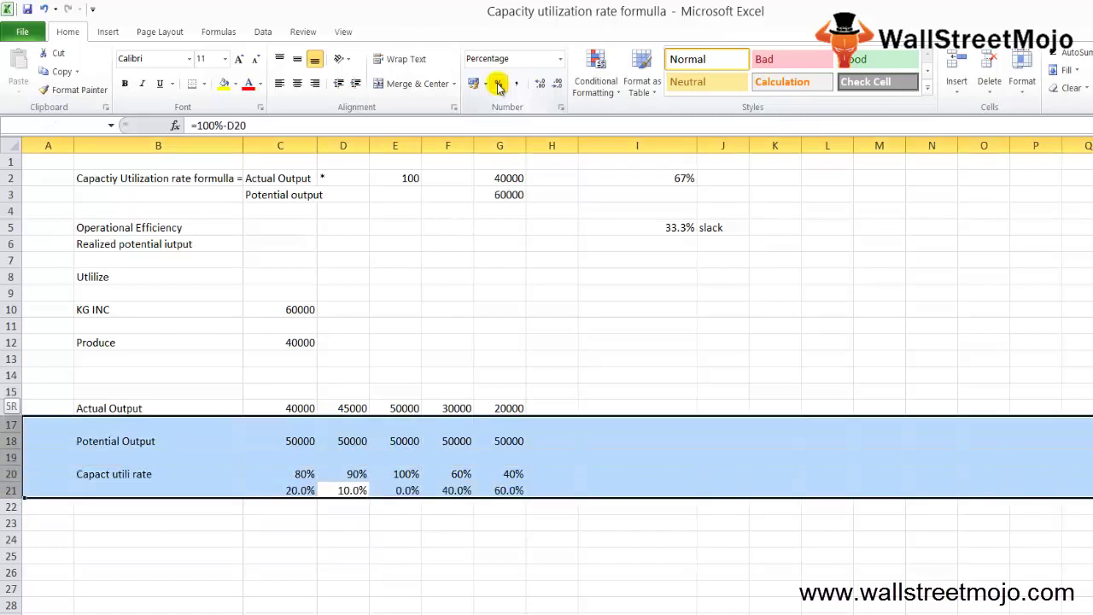